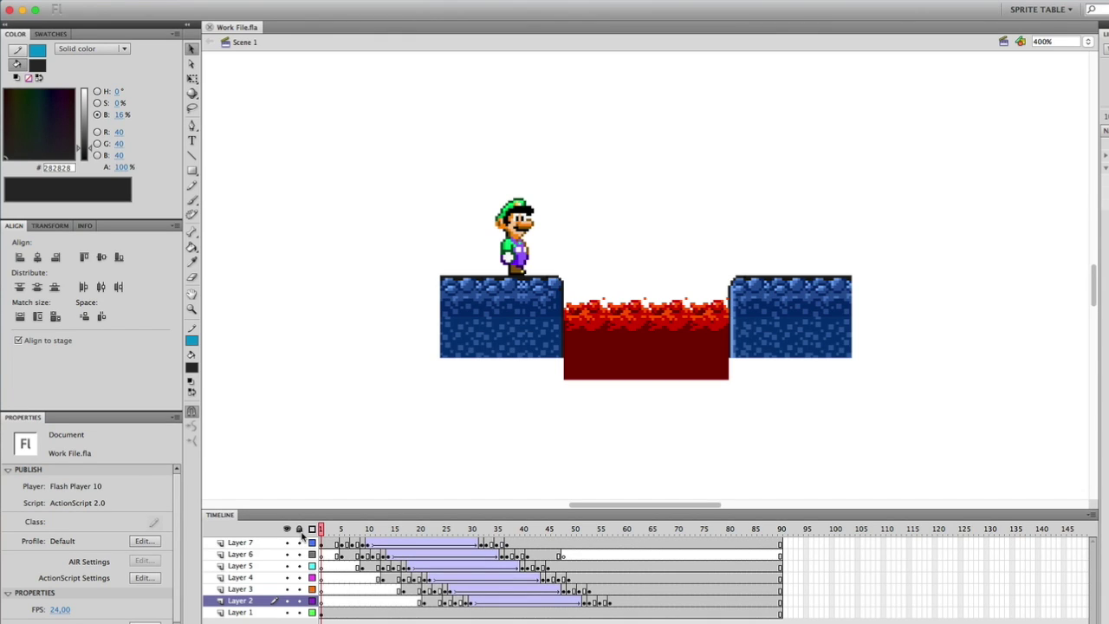
Play the Luigi jump animation, hide Layers 2 to 6, and replay it from the start
key("Return")
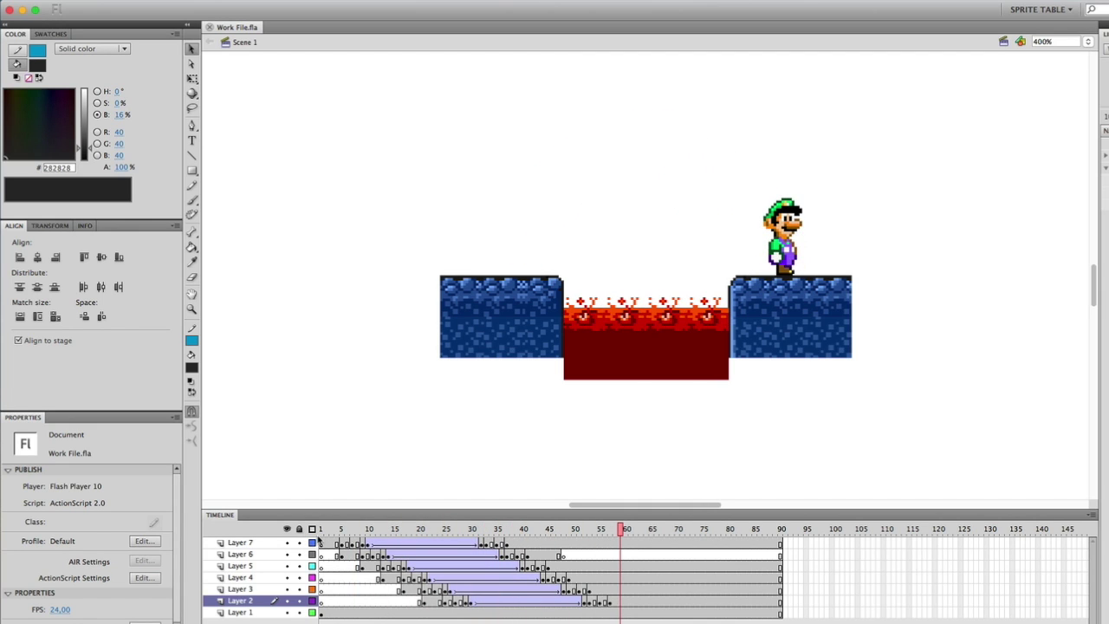
left_click_drag(287, 554, 287, 601)
left_click(315, 529)
key("Return")
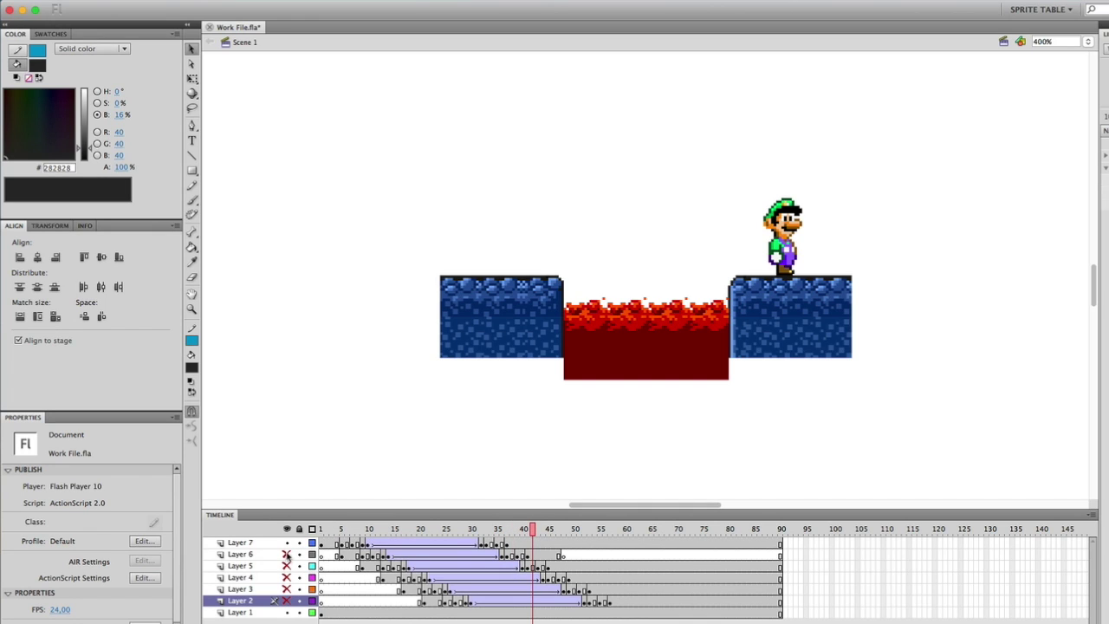
Show Layers 2 to 6 again and replay the Luigi jump from the start
left_click_drag(286, 559, 286, 602)
left_click(314, 528)
key("Return")
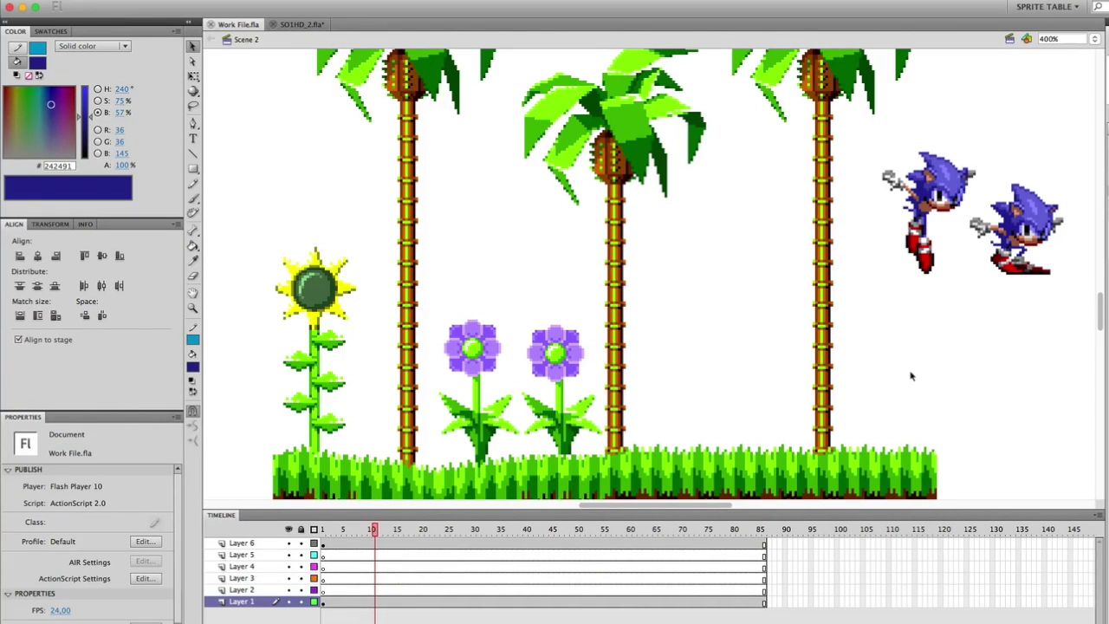
Look over the Sonic scene, then open the airborne Sonic symbol and scrub through its frames
mouse_move(667, 506)
left_mouse_down()
mouse_move(713, 518)
mouse_move(676, 505)
left_mouse_up()
scroll(603, 471, "down", 3)
scroll(638, 450, "down", 3)
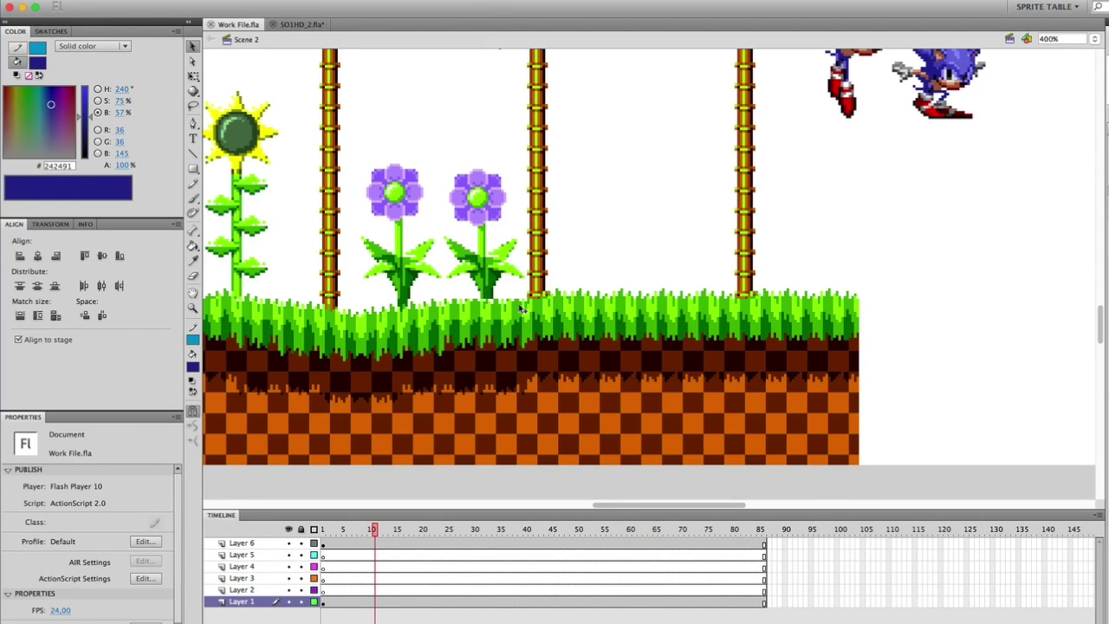
scroll(612, 335, "up", 5)
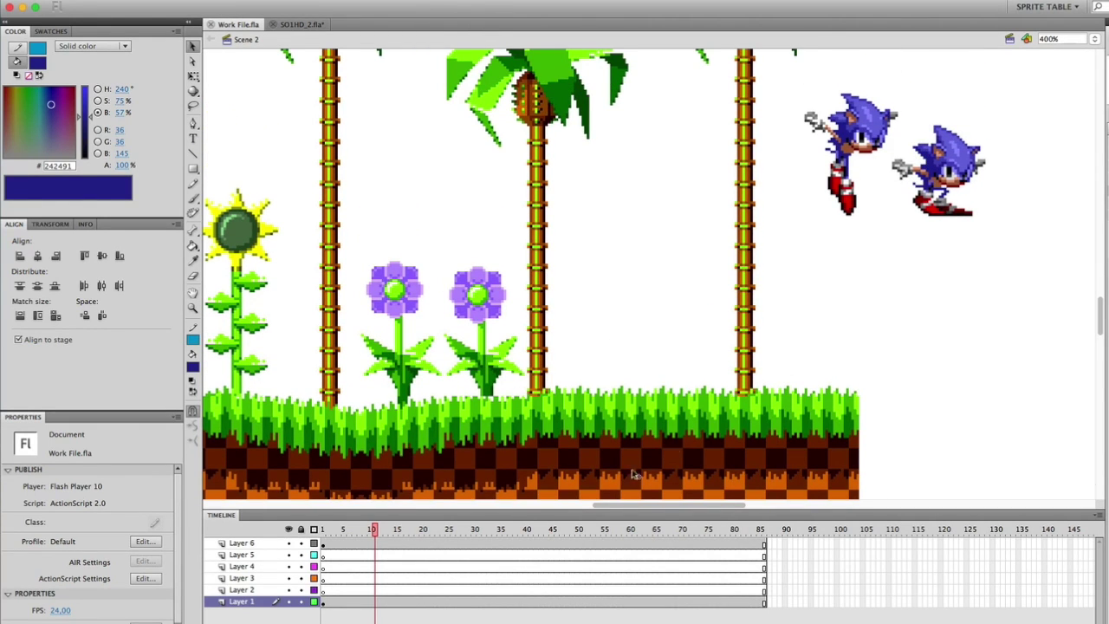
left_click_drag(599, 505, 627, 505)
scroll(800, 355, "up", 6)
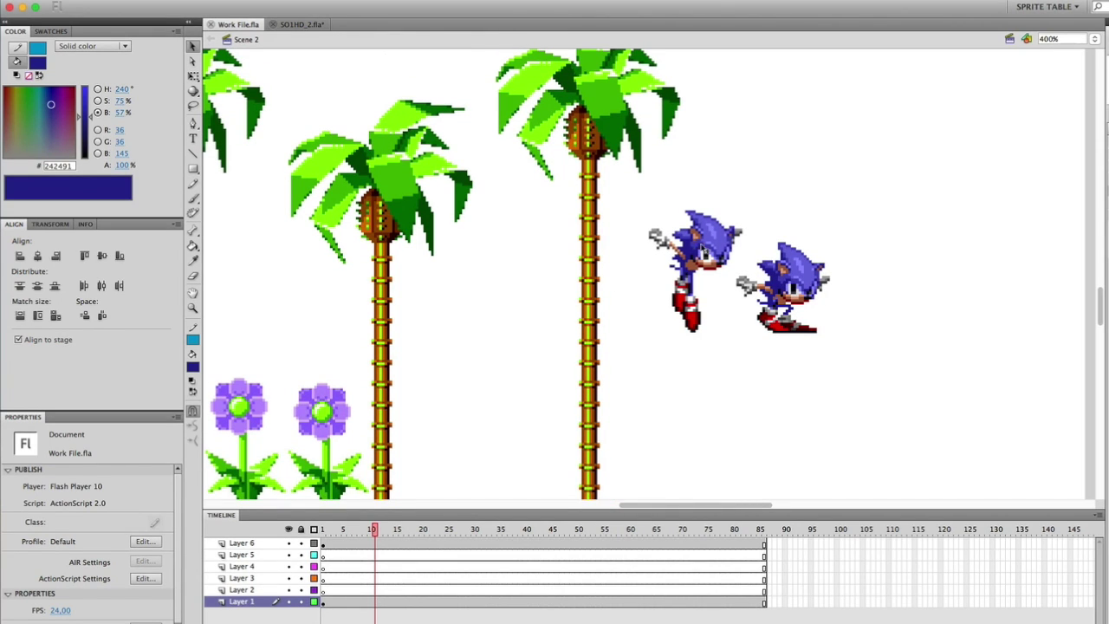
double_click(718, 265)
left_click_drag(326, 531, 359, 541)
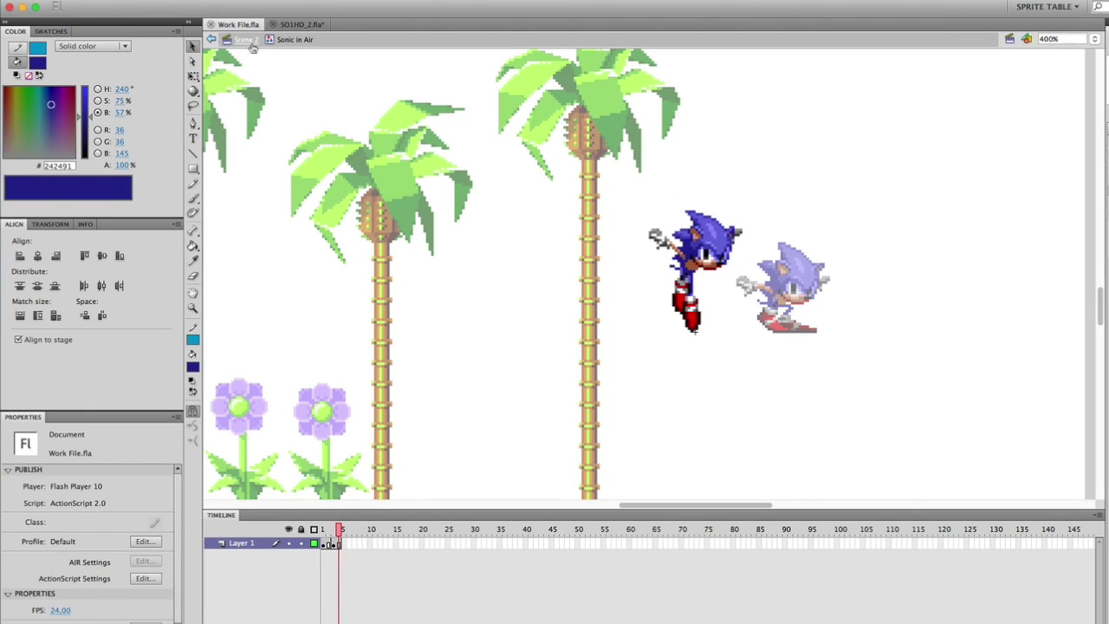
Return to Scene 2, open the Sonic Landing symbol, and step through its frames
left_click(252, 45)
left_click(795, 270)
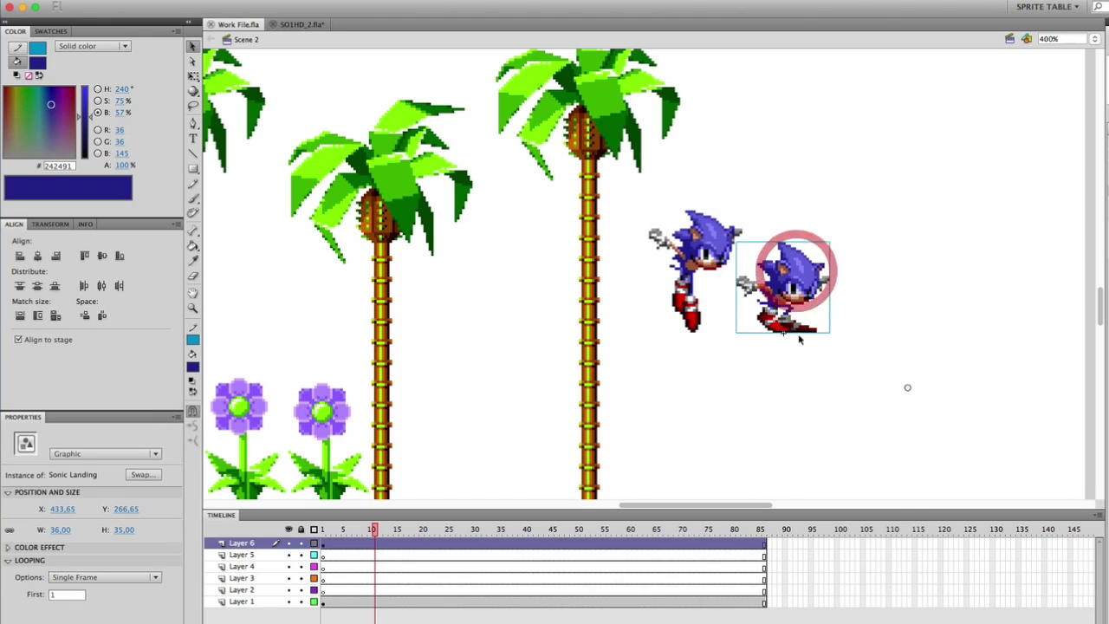
double_click(799, 287)
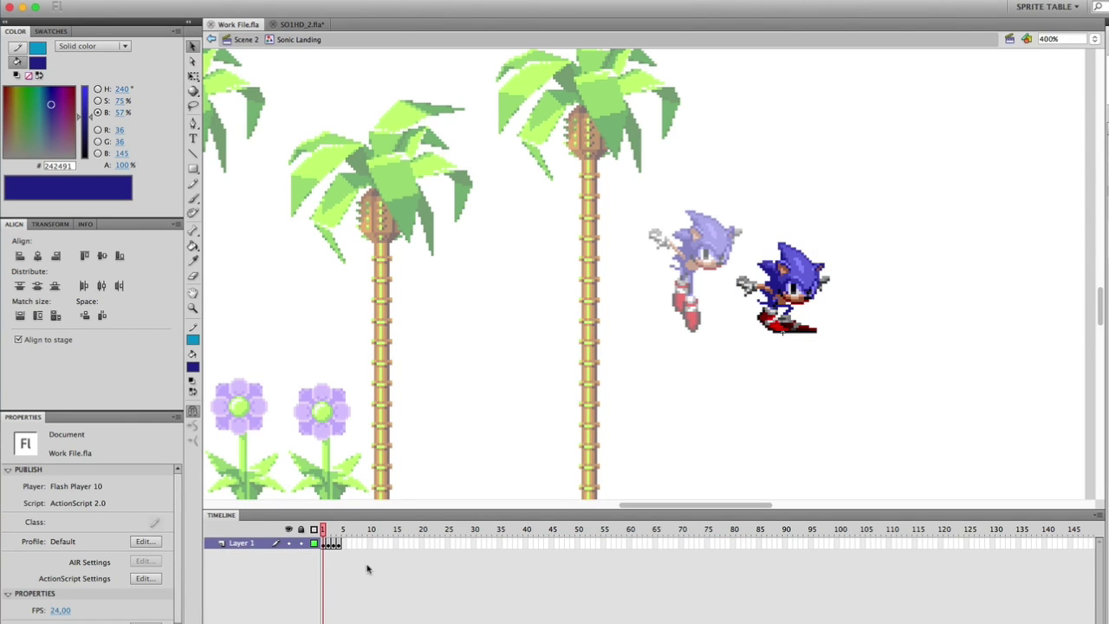
left_click_drag(323, 532, 328, 532)
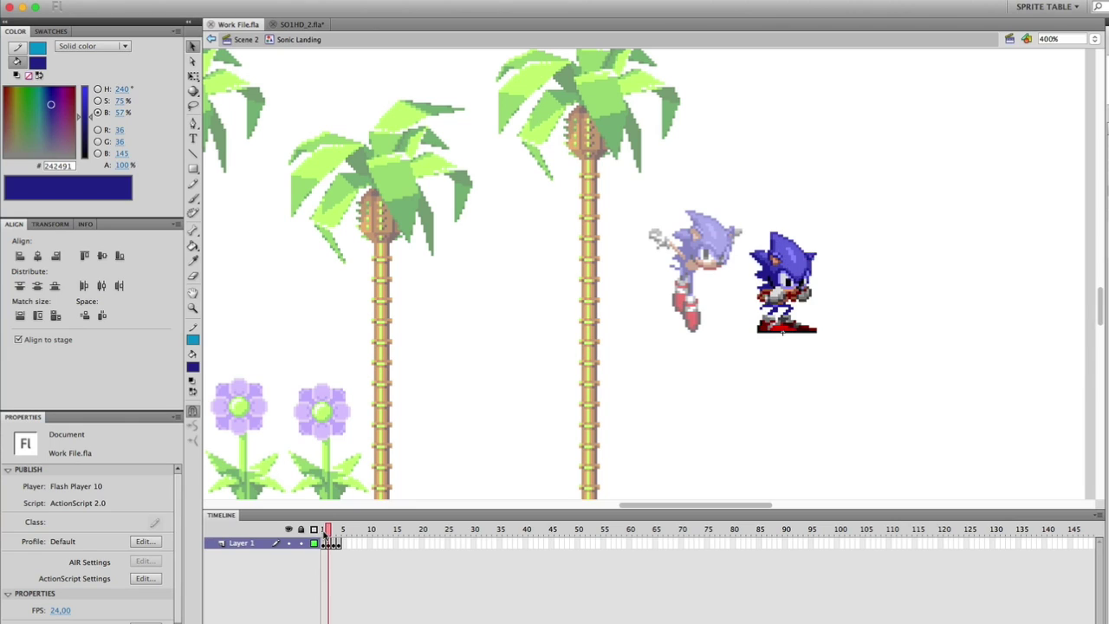
key("period")
key("period")
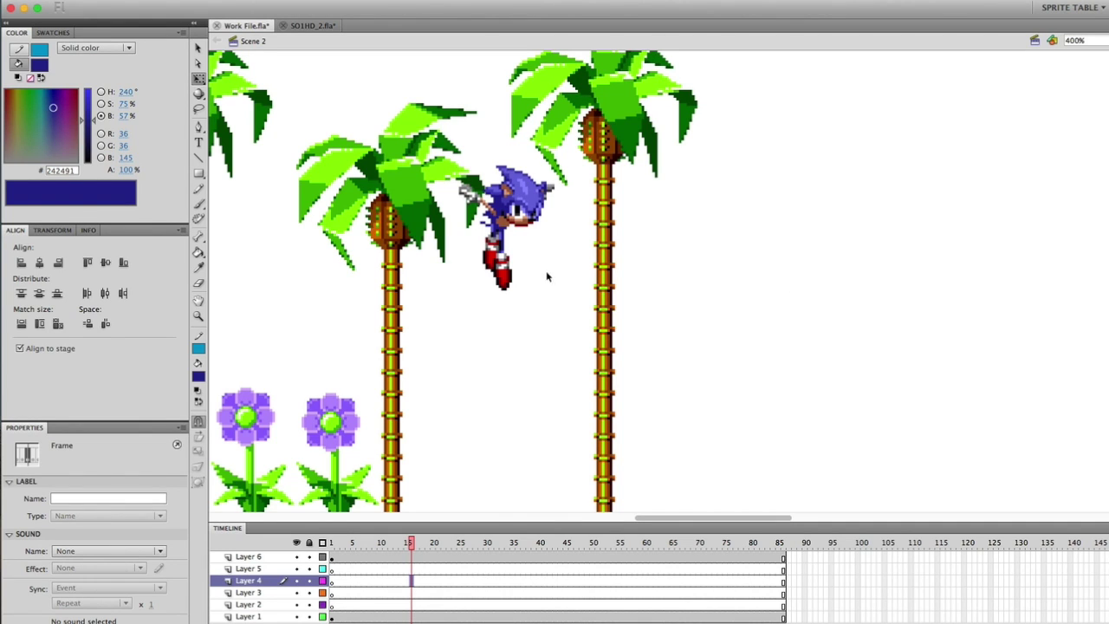
Insert a keyframe at frame 15 on the airborne Sonic's layer, Layer 6
left_click(511, 234)
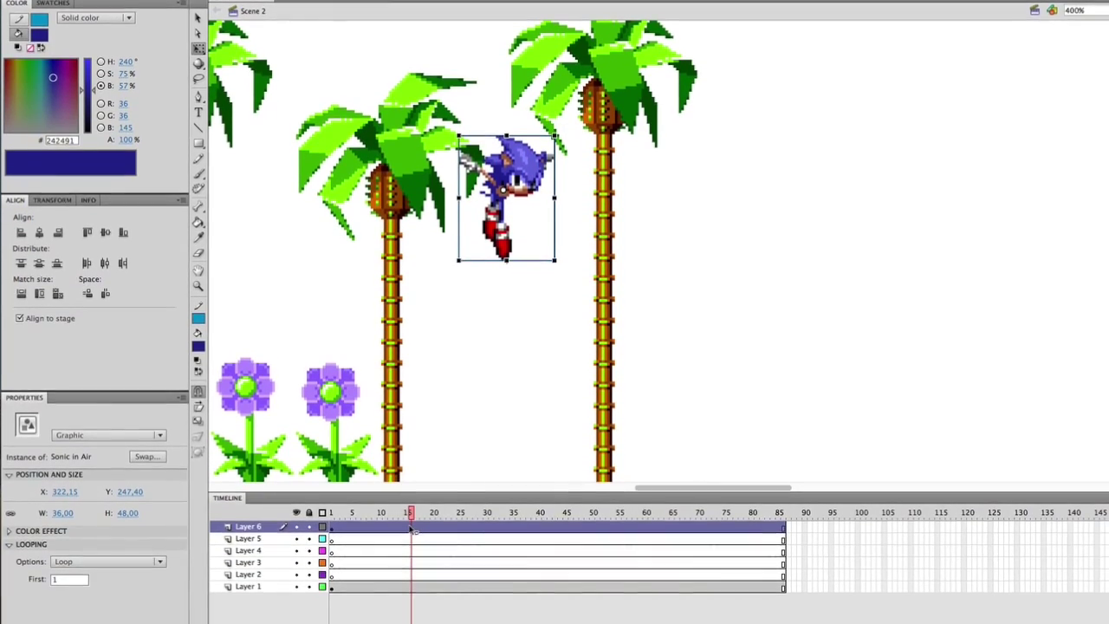
left_click(412, 527)
right_click(409, 526)
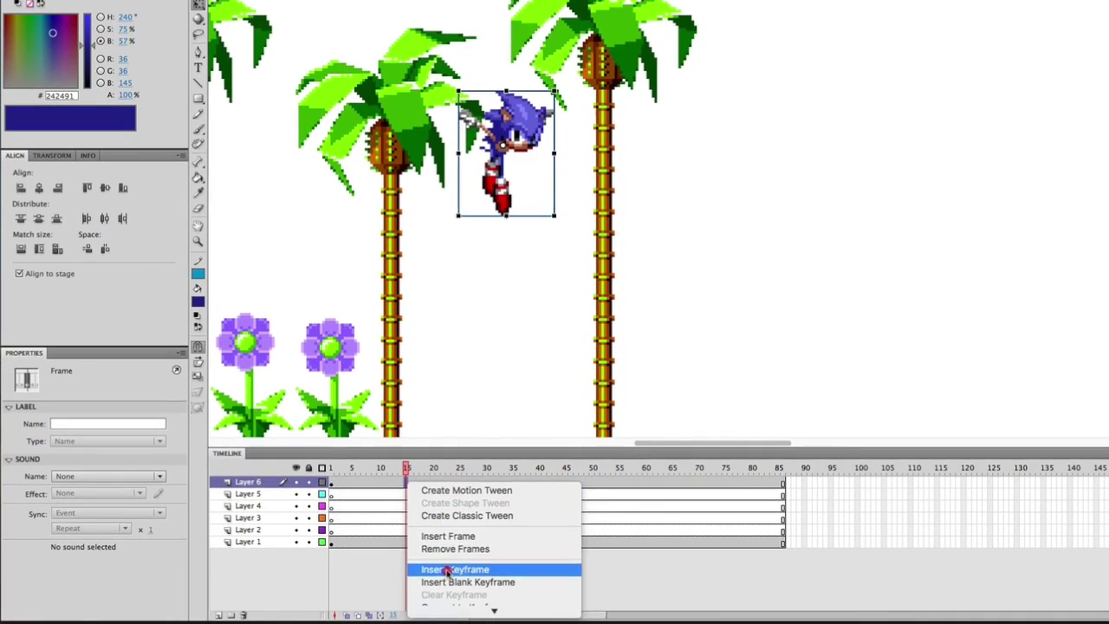
left_click(448, 570)
Move Sonic straight down onto the grass at frame 15, to about Y 338.40
scroll(526, 237, "down", 4)
left_click_drag(517, 57, 508, 293)
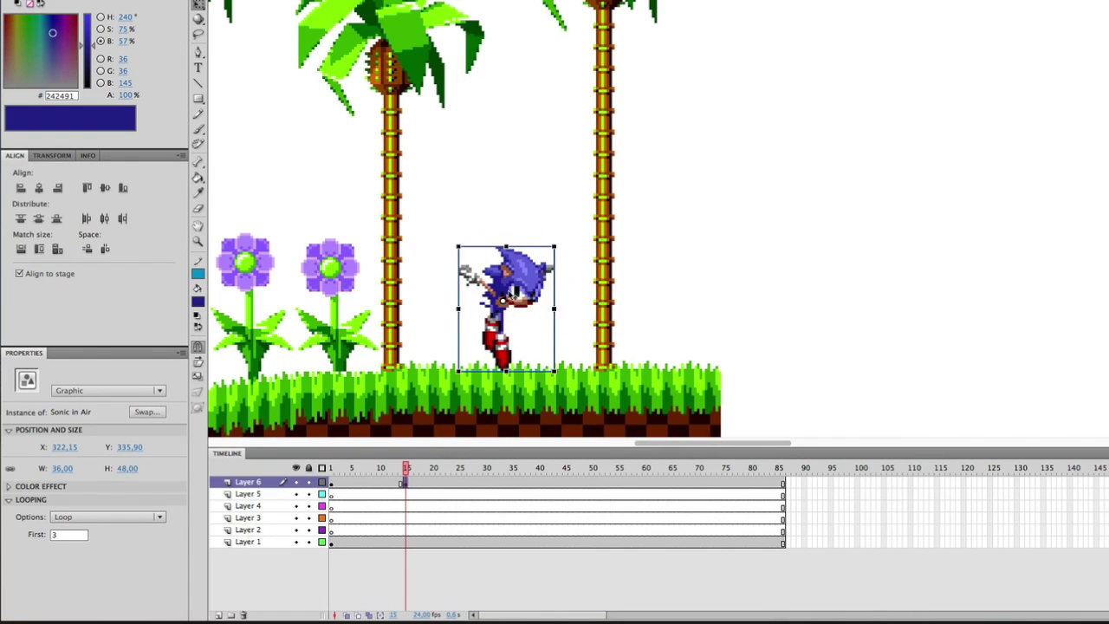
left_click_drag(518, 289, 518, 296)
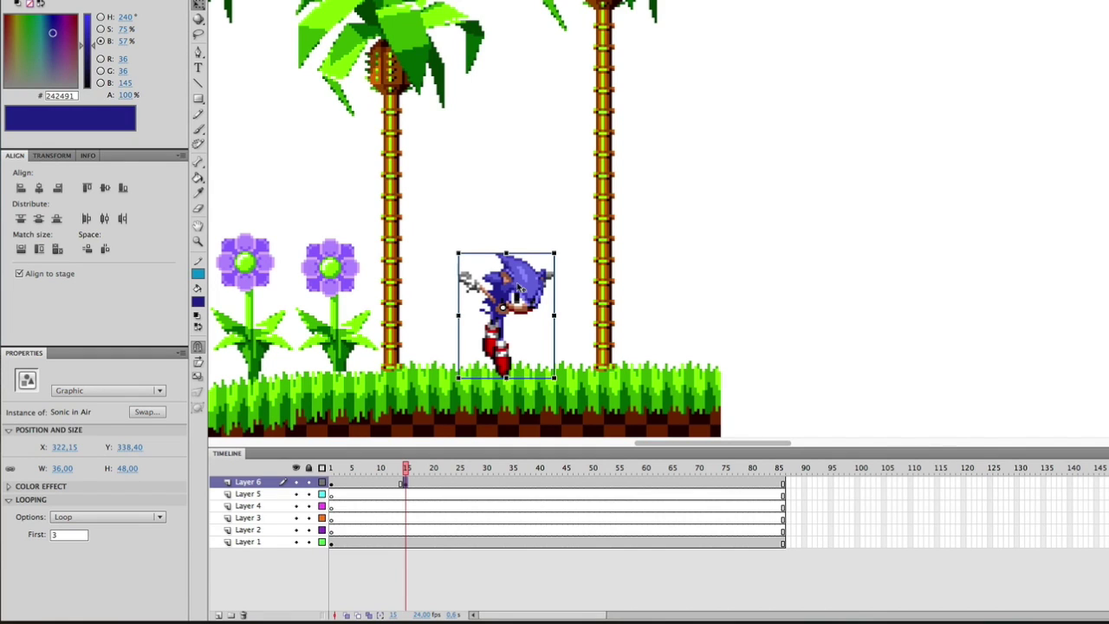
Create a classic tween between the keyframes at frames 1 and 15 on Layer 6
scroll(468, 335, "up", 3)
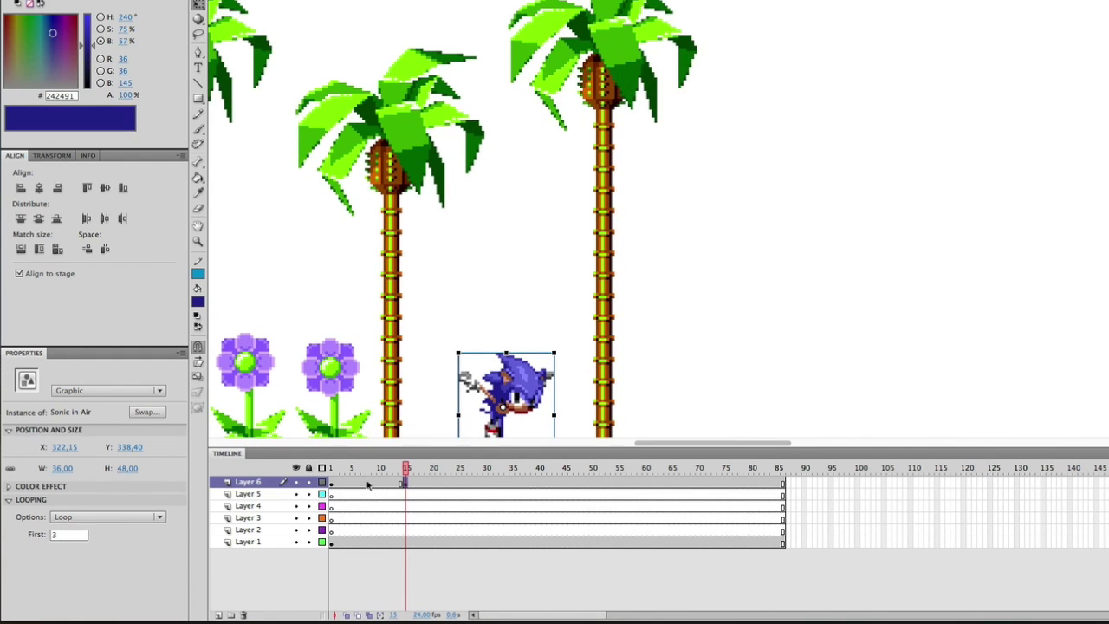
right_click(368, 486)
left_click(384, 511)
left_click_drag(366, 469, 306, 465)
Set the ease of Sonic's falling tween on Layer 6 to -70
scroll(439, 376, "down", 3)
left_click(366, 486)
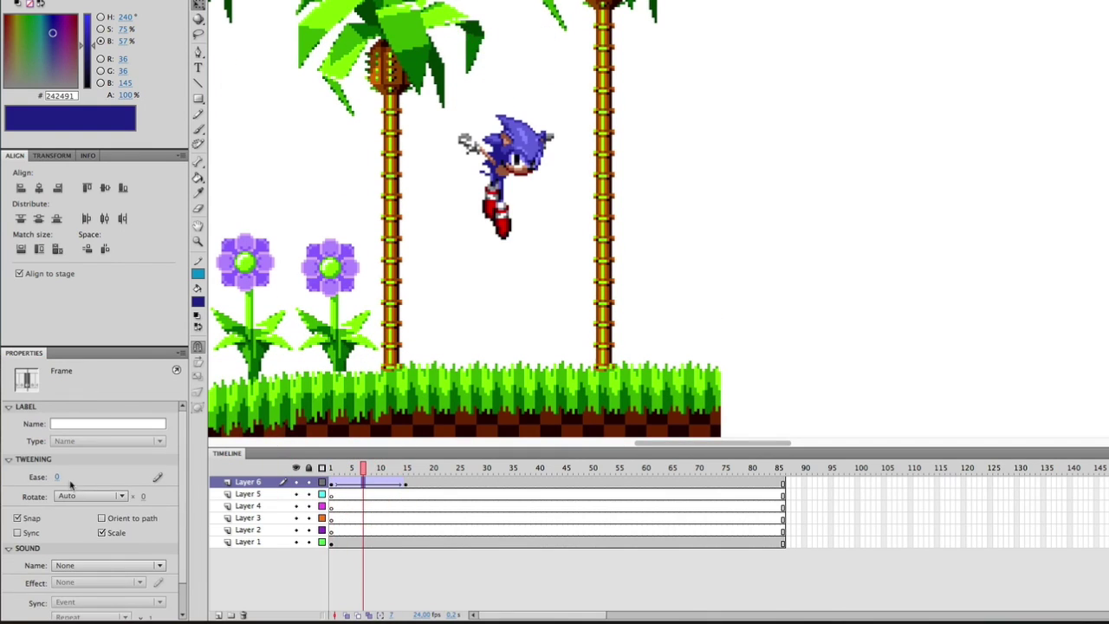
left_click(58, 477)
type("-70")
key("Return")
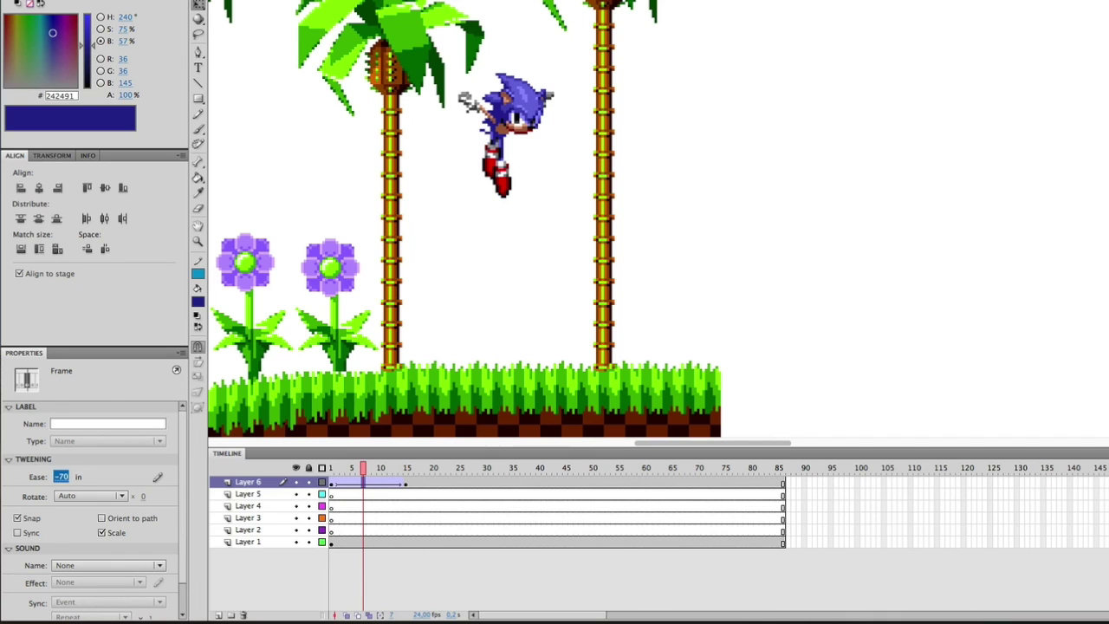
left_click(716, 213)
Play Sonic's fall repeatedly from frame 1 to check the eased motion
scroll(709, 223, "up", 3)
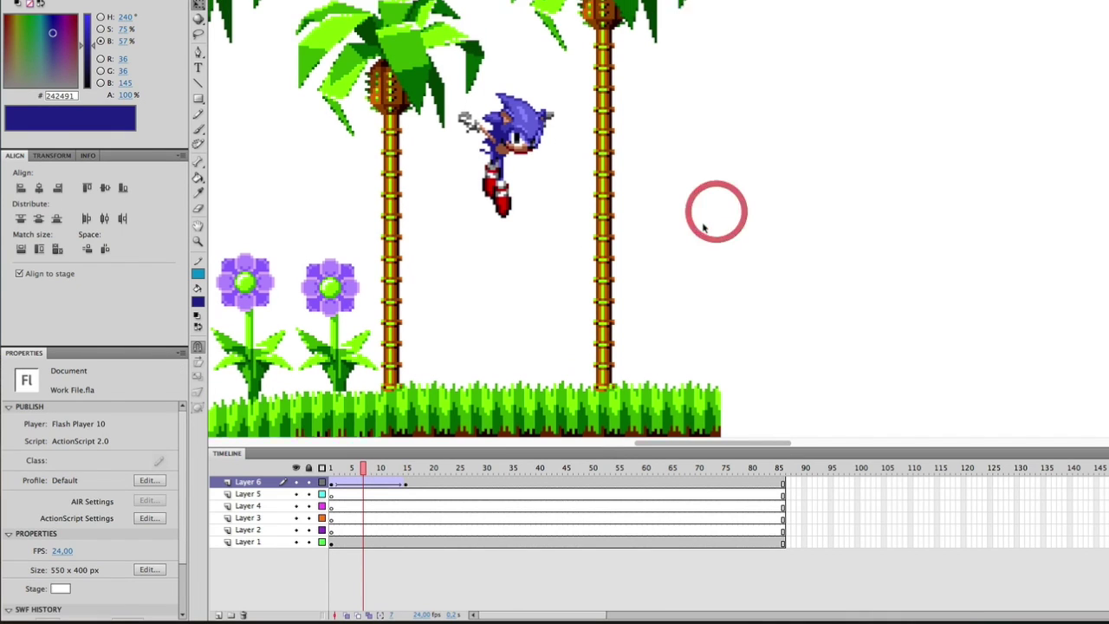
left_click_drag(362, 468, 330, 469)
scroll(399, 310, "down", 3)
key("Return")
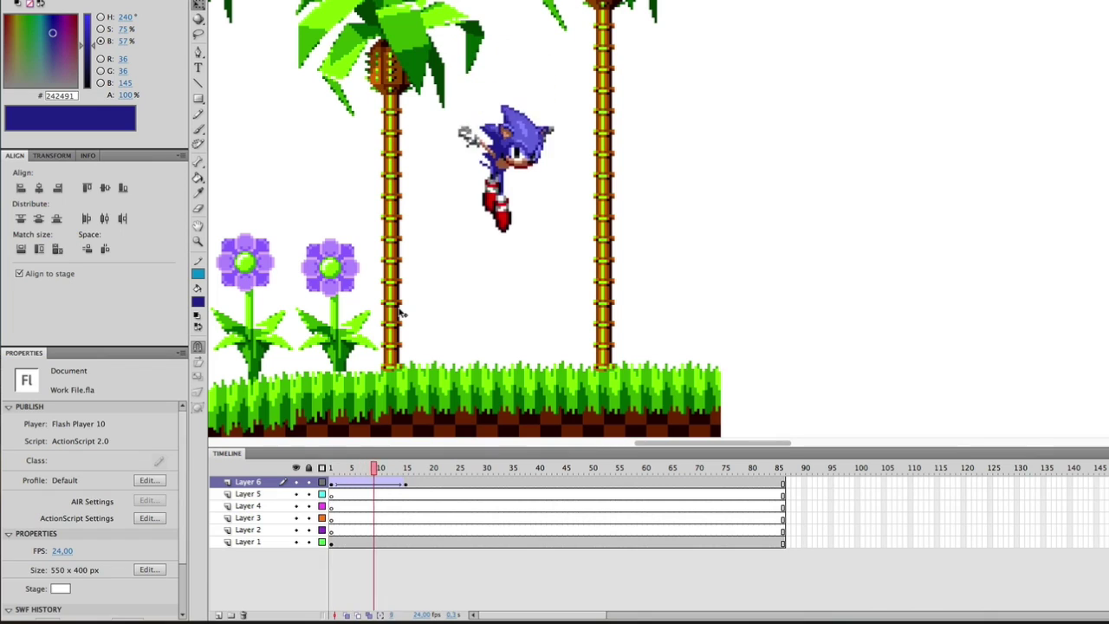
key("Return")
left_click(353, 469)
left_click_drag(353, 470, 332, 470)
key("Return")
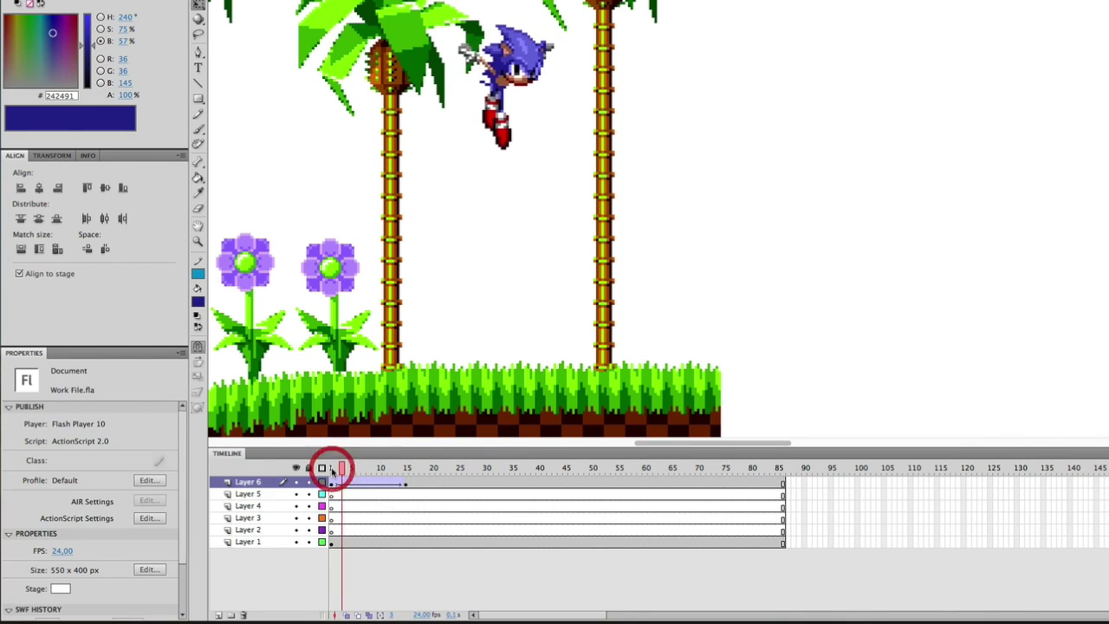
key("Return")
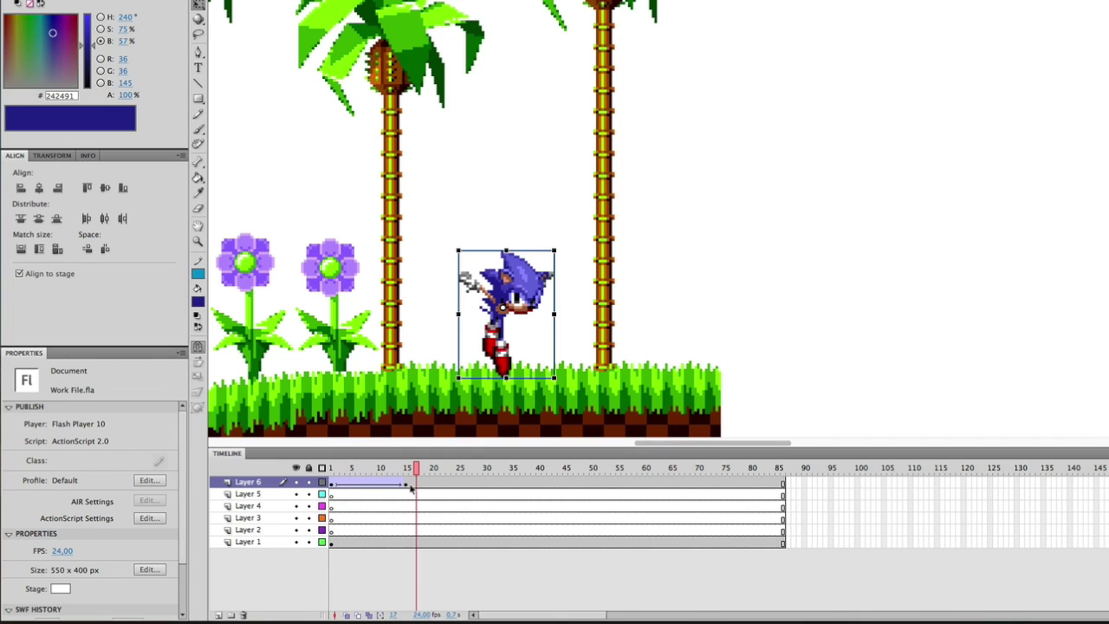
Insert a keyframe at frame 16 on Layer 6, right after the fall ends
left_click(412, 486)
right_click(415, 488)
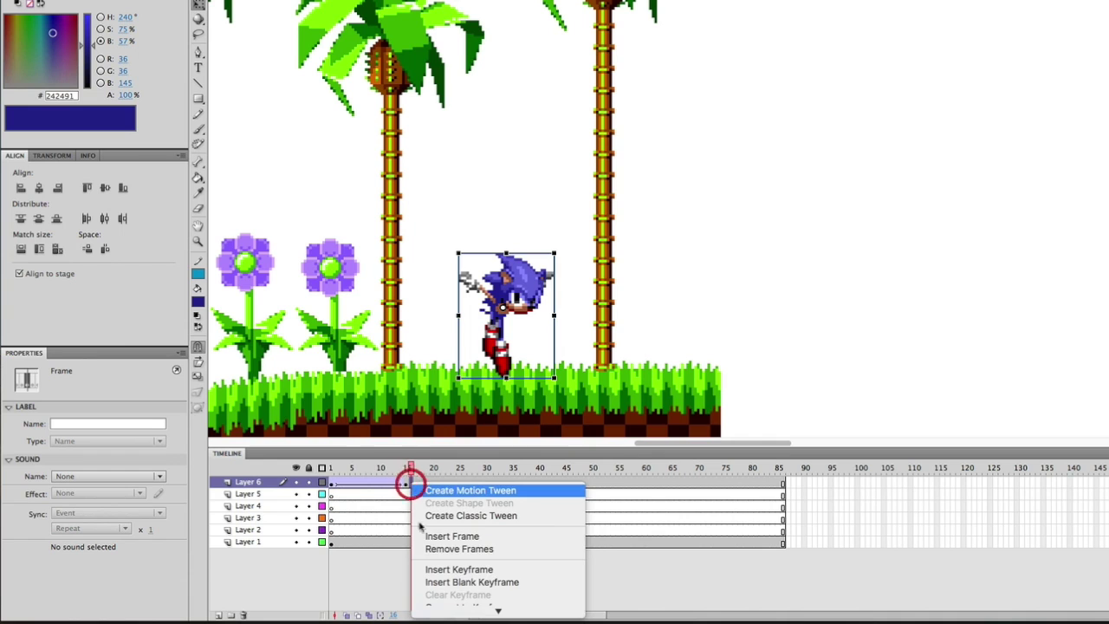
left_click(433, 567)
Swap the Sonic instance at frame 16 for the Sonic Landing symbol
right_click(518, 297)
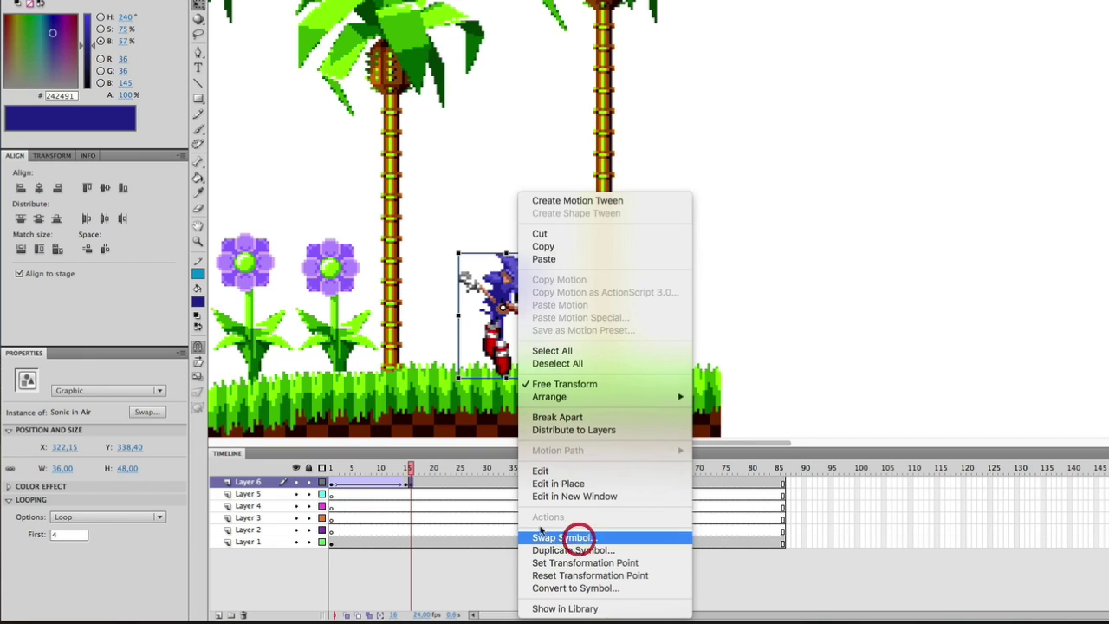
left_click(580, 541)
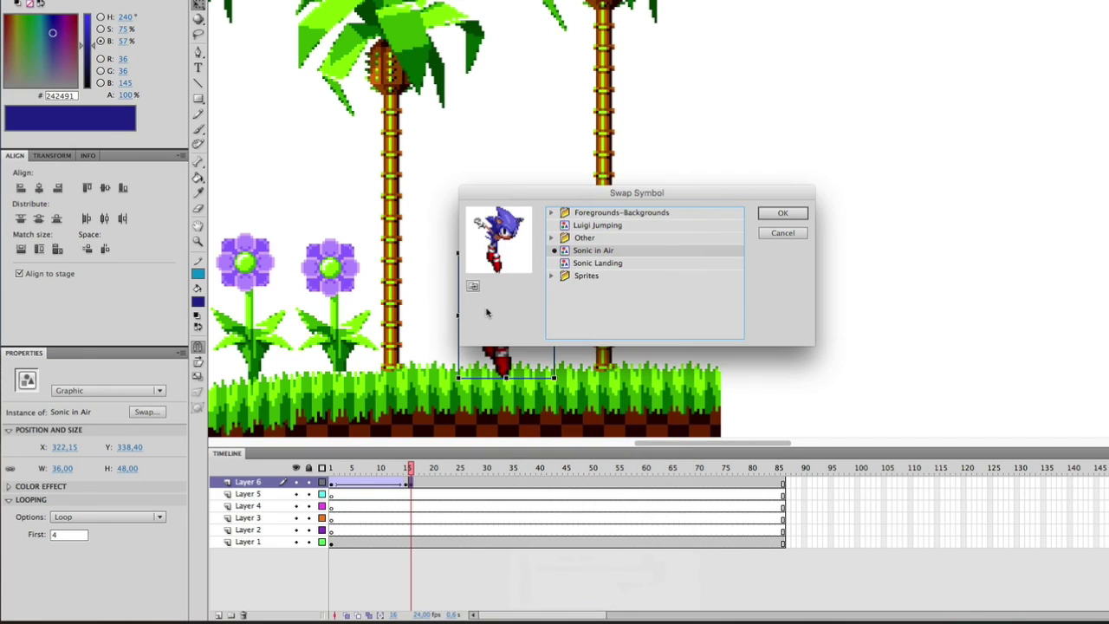
left_click(587, 264)
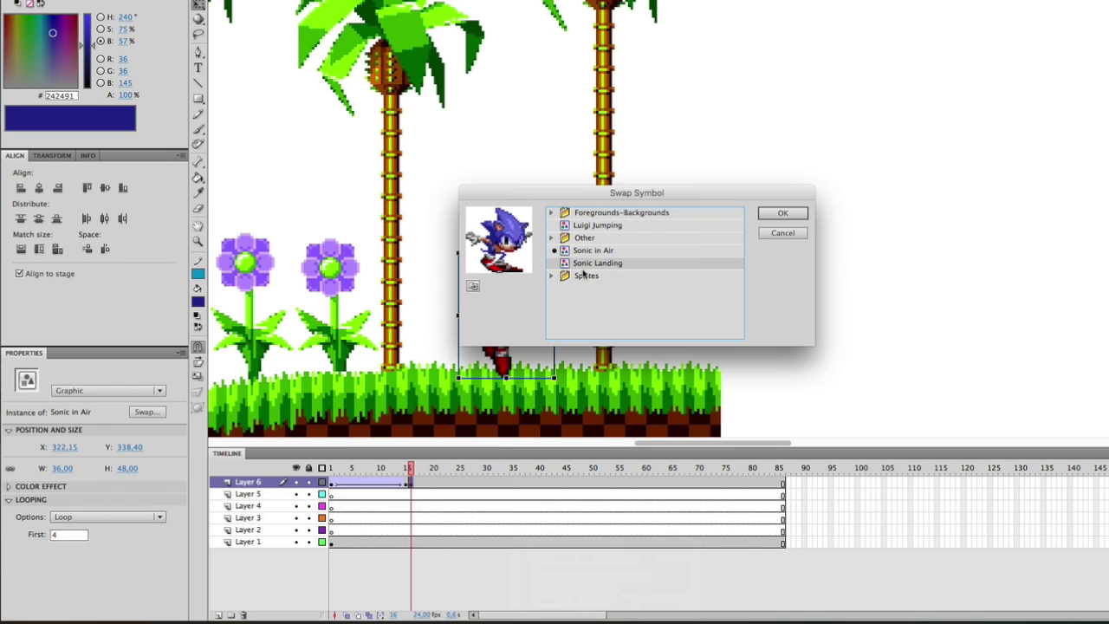
double_click(598, 263)
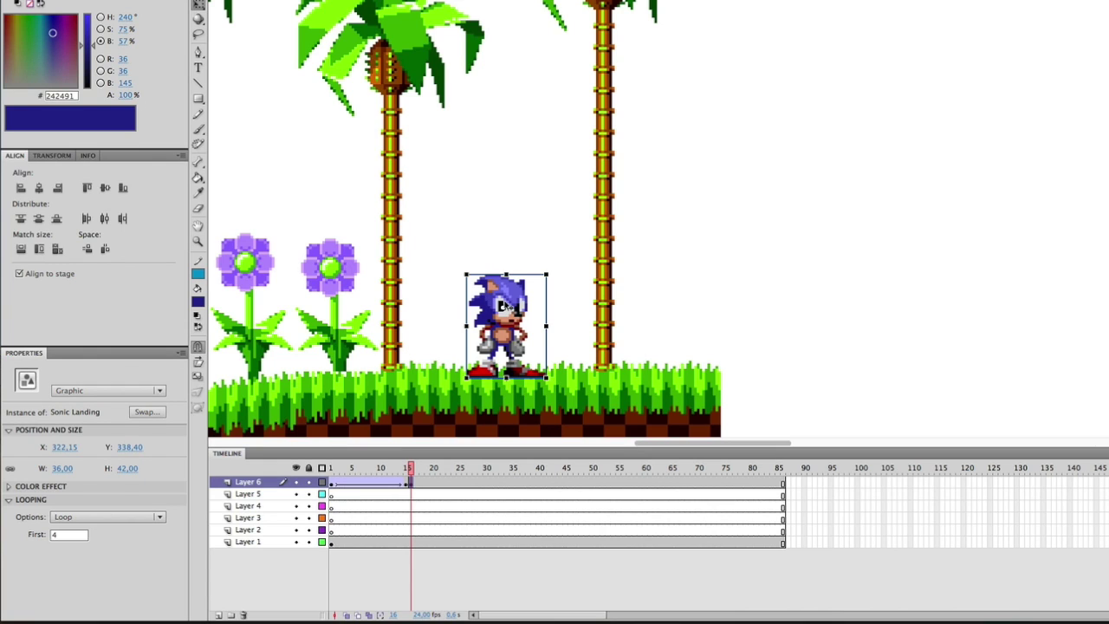
Set the landing Sonic's looping to Single Frame with first frame 1
left_click(104, 516)
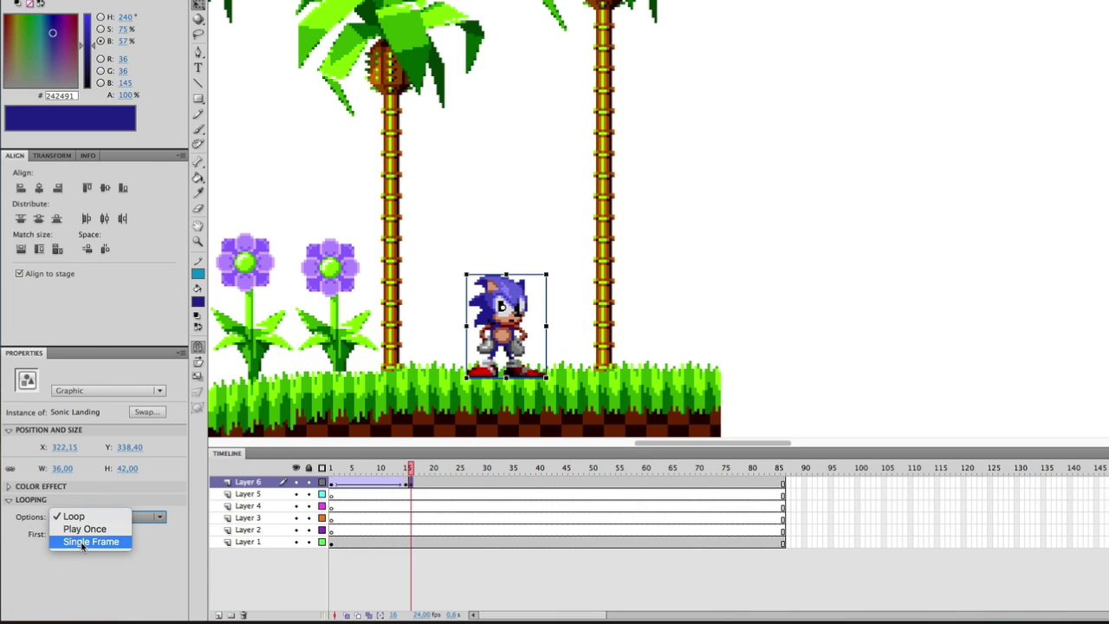
left_click(83, 542)
left_click(62, 533)
type("4")
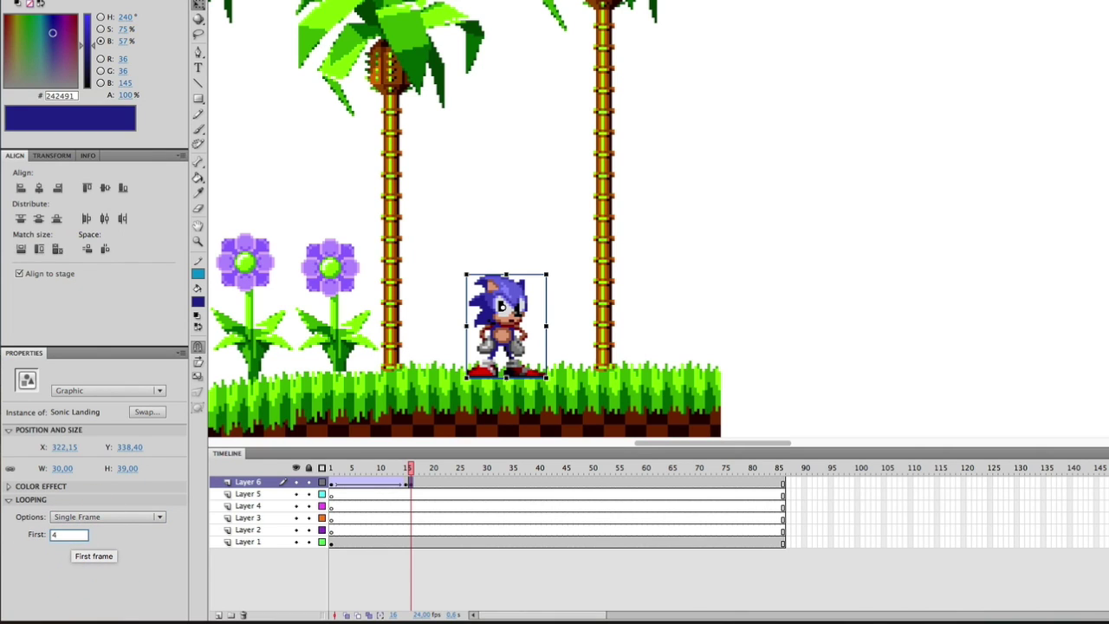
key("Return")
Turn on onion skinning and shorten its range to end at the current frame, 16
left_click(345, 615)
left_click(342, 615)
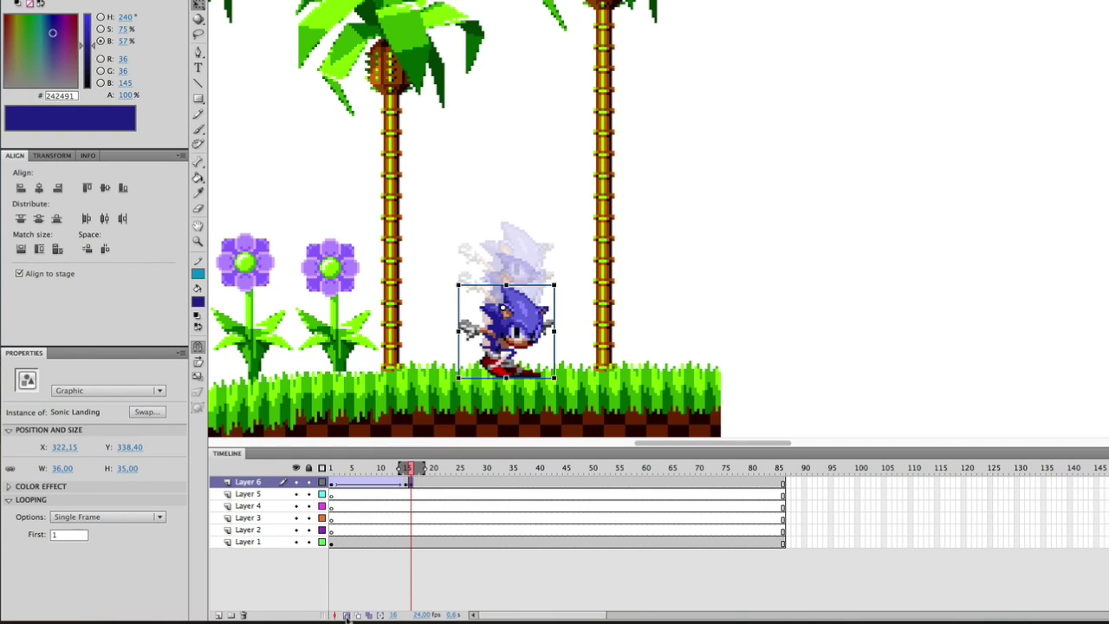
left_click_drag(424, 469, 413, 470)
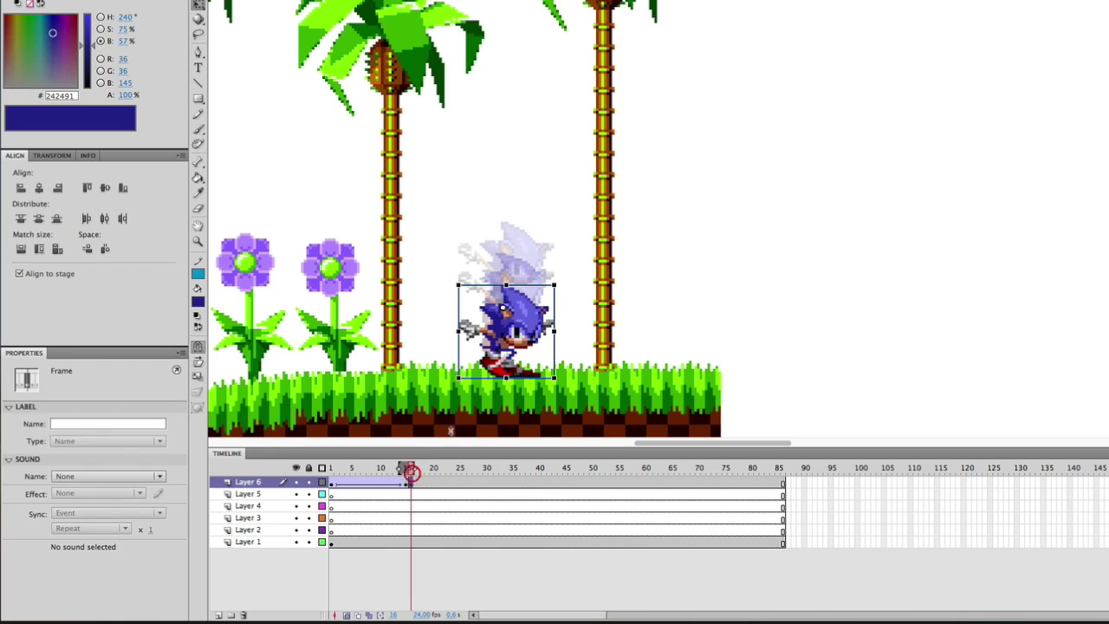
Shift the landing Sonic slightly up and left on the grass, to about X 321.05, Y 336.10
scroll(595, 340, "down", 2)
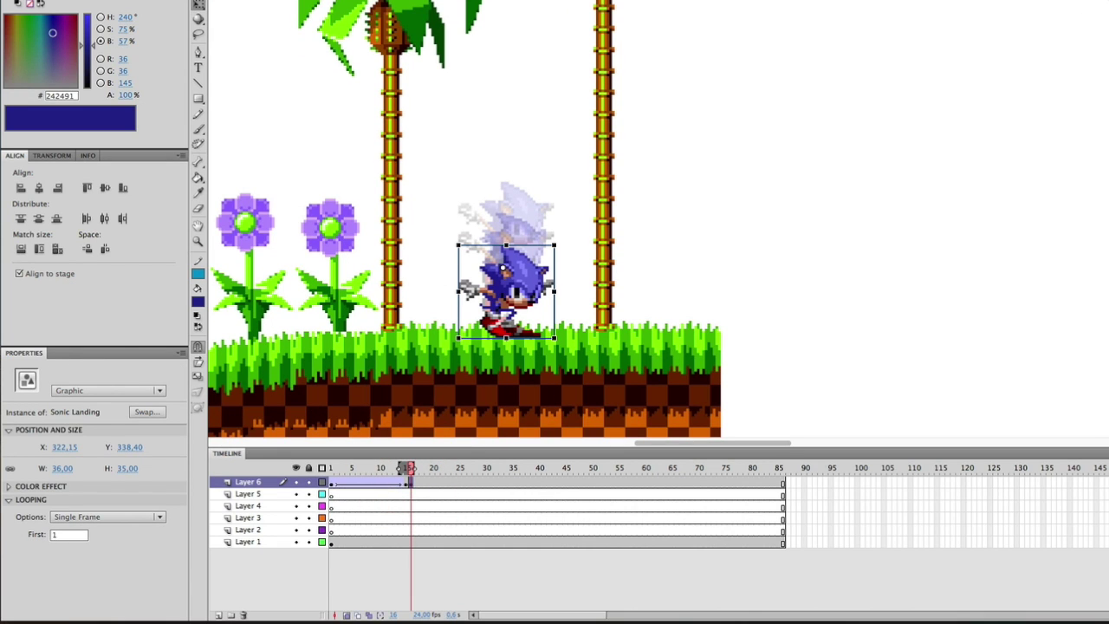
left_click(1107, 1)
left_click(705, 196)
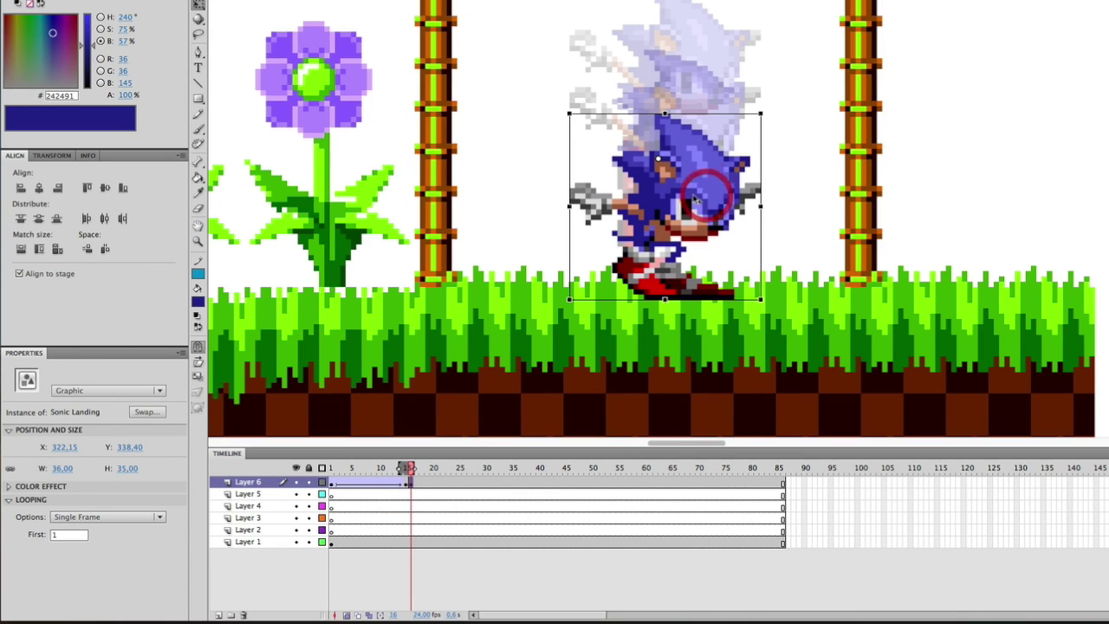
key("Up")
key("Up")
key("Up")
key("Up")
key("Down")
left_click_drag(683, 203, 679, 200)
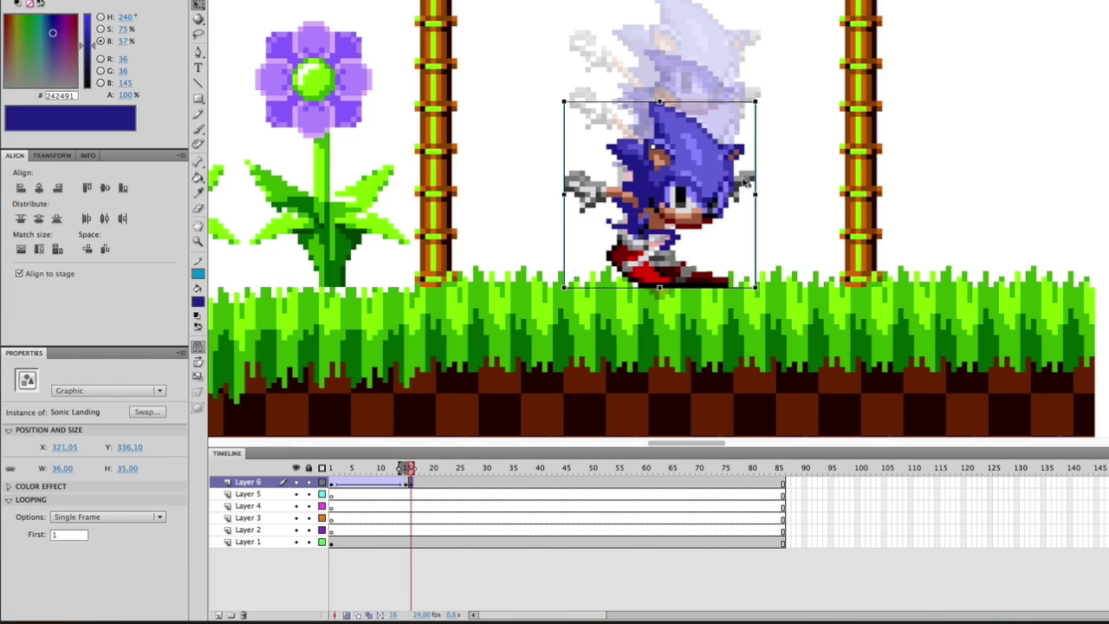
scroll(659, 247, "up", 2)
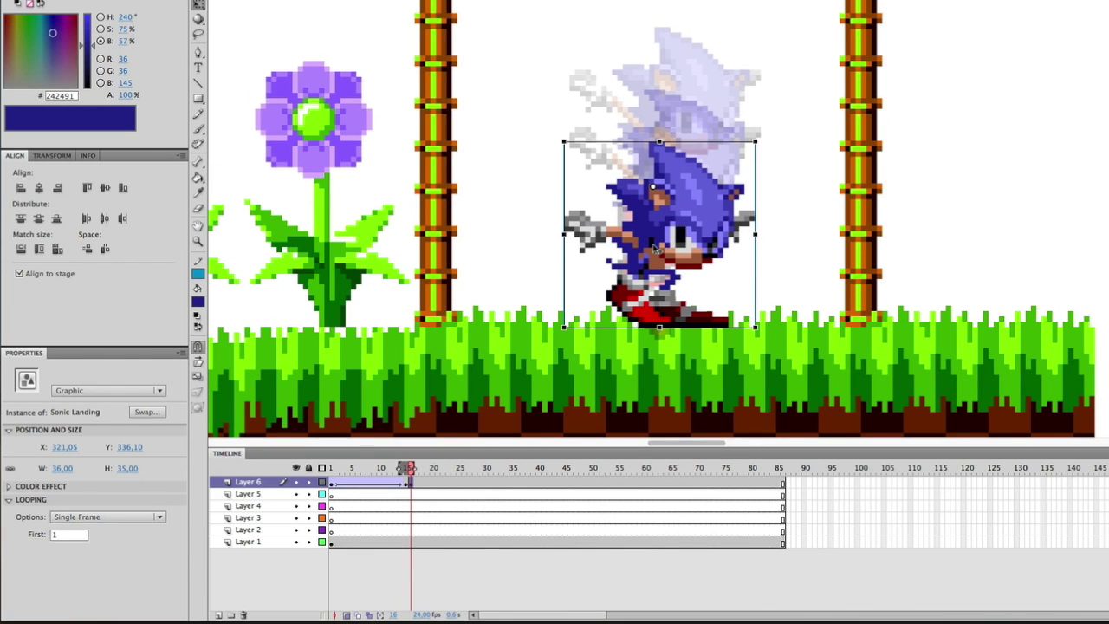
Turn off onion skinning and play back the fall leading up to the landing frame
left_click(996, 223)
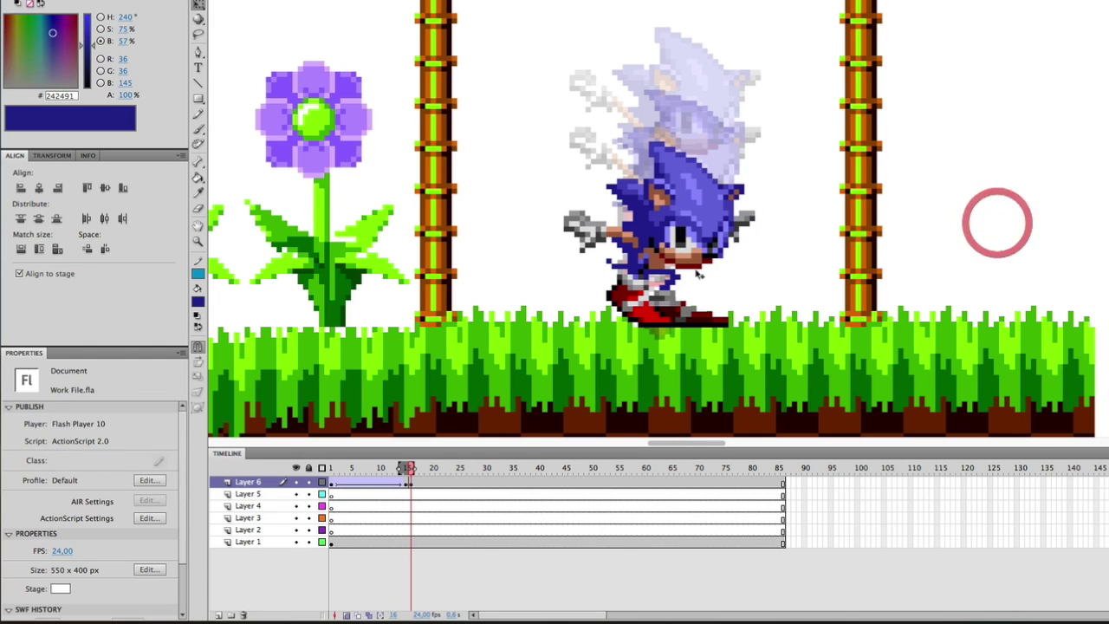
scroll(995, 223, "up", 3)
left_click(348, 615)
left_click_drag(402, 469, 366, 470)
key("Return")
left_click(344, 469)
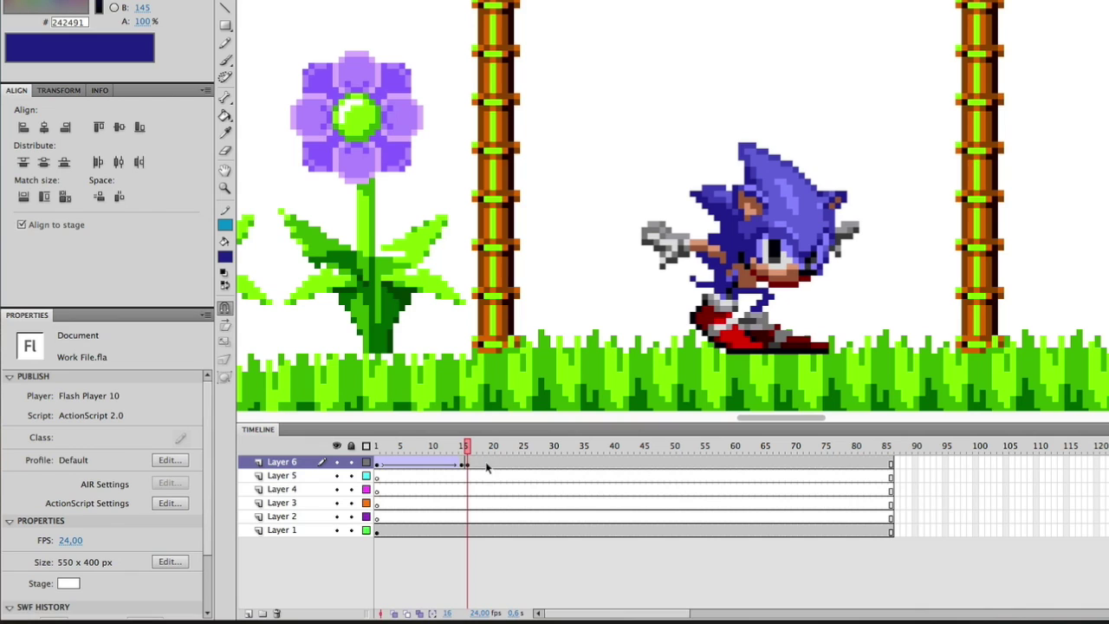
Insert keyframes at frames 20, 22 and 24 on Layer 6
right_click(491, 465)
left_click(535, 561)
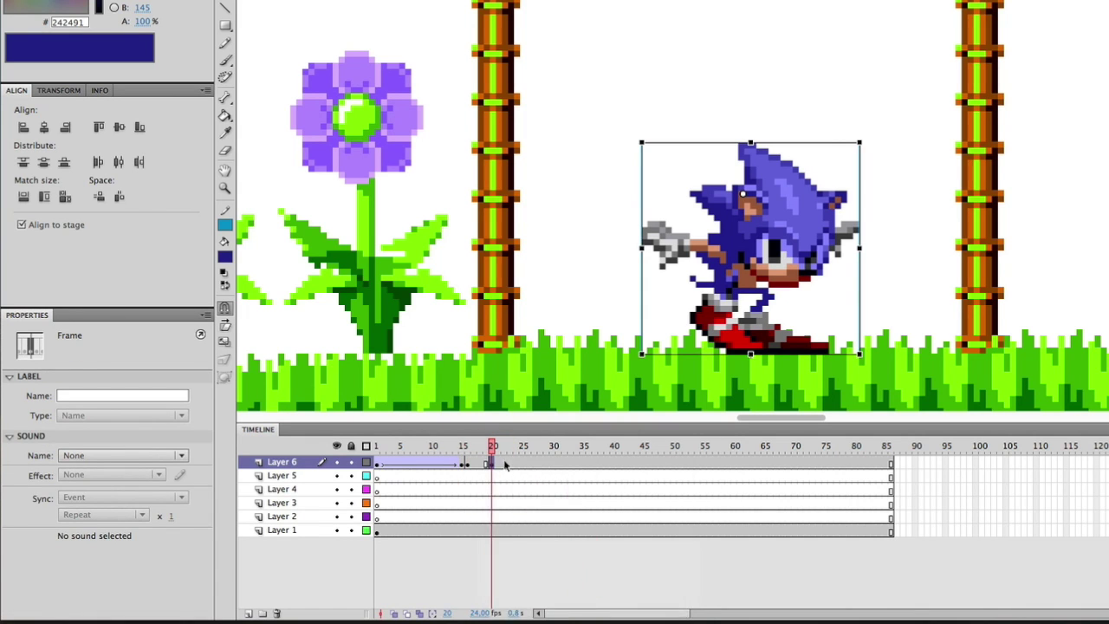
right_click(503, 461)
left_click(546, 558)
right_click(516, 462)
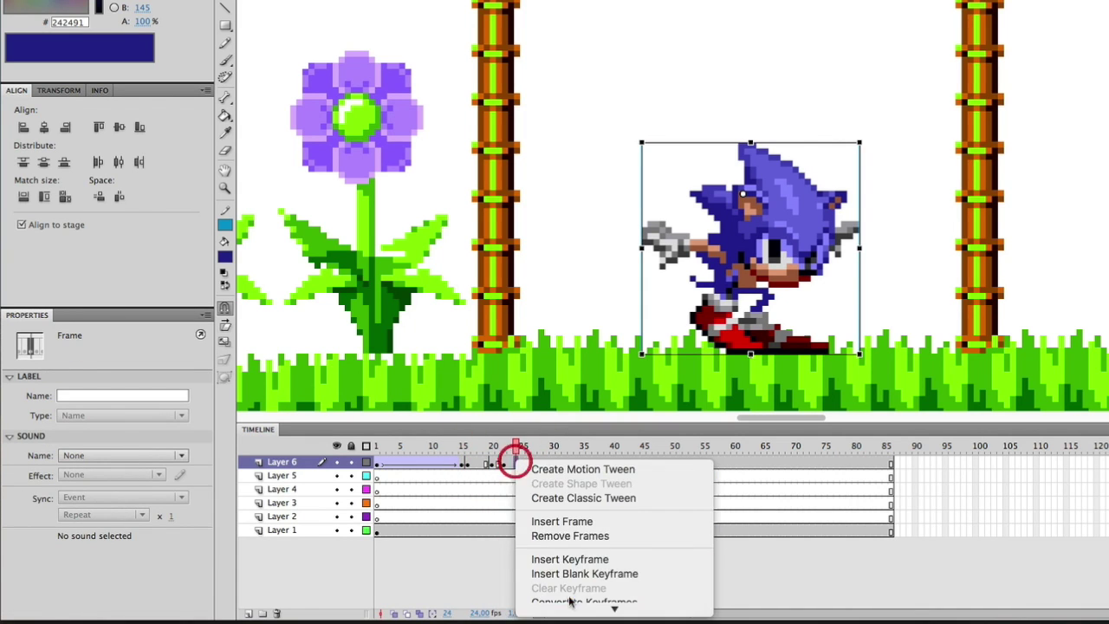
left_click(561, 559)
Set the Sonic Landing instance's first frame to 2 at frame 20 and to 3 at frame 22
left_click(495, 466)
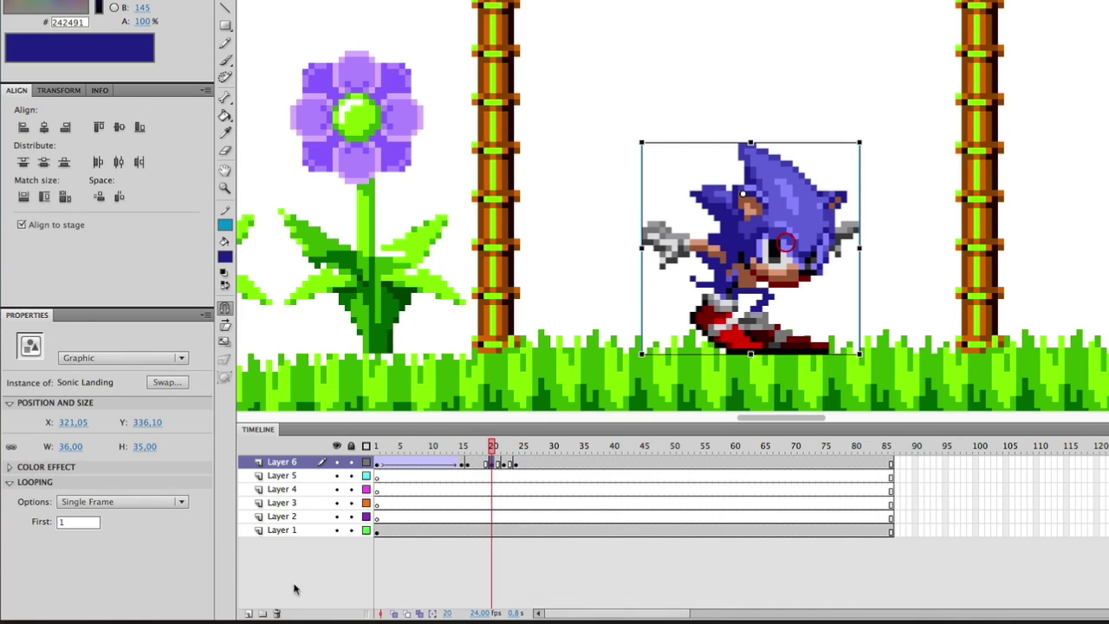
double_click(78, 521)
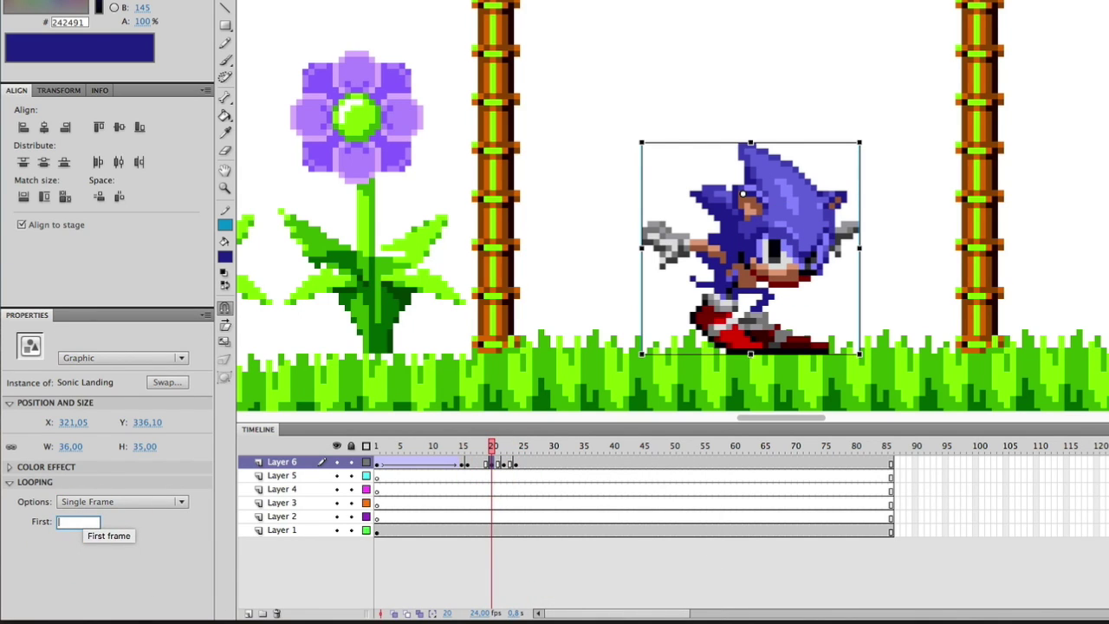
type("2")
key("Return")
left_click(505, 465)
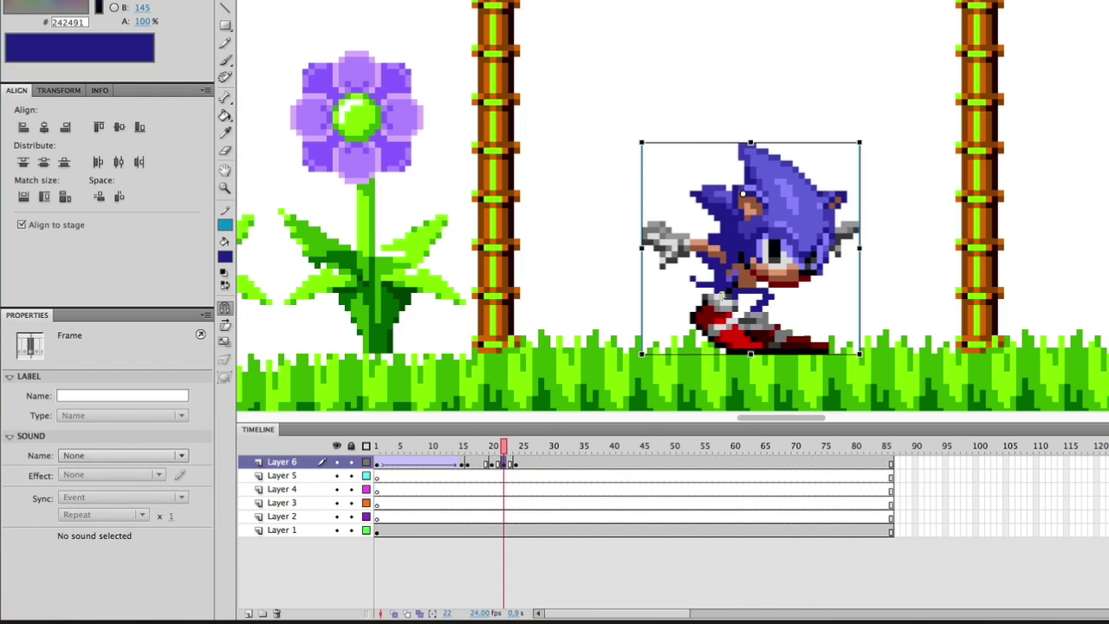
double_click(78, 520)
type("3")
key("Return")
Set the Sonic Landing instance's first frame to 4 for the span starting at frame 24
left_click(540, 463)
double_click(59, 522)
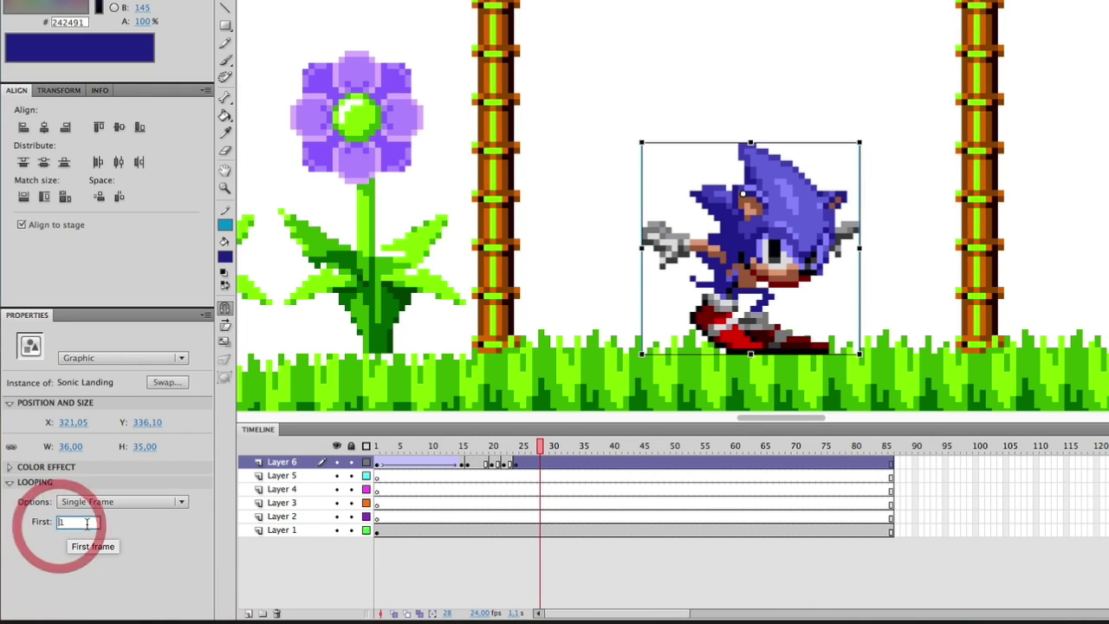
type("4")
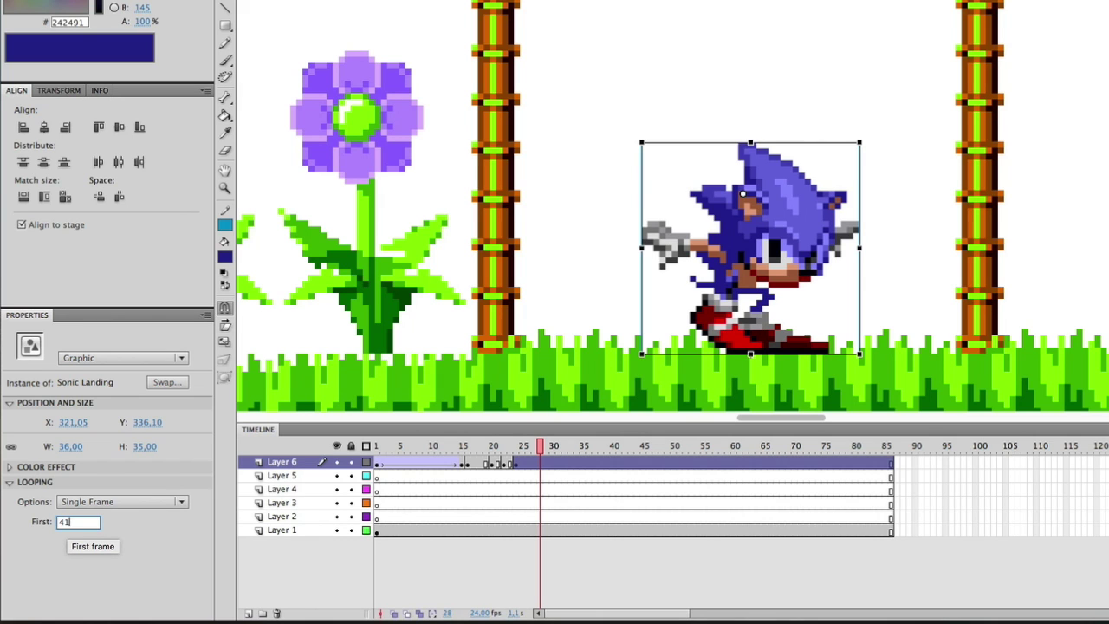
key("Return")
Play back the scene from the start to check the fall and landing poses
left_click(461, 447)
key("Return")
left_click(374, 447)
key("Return")
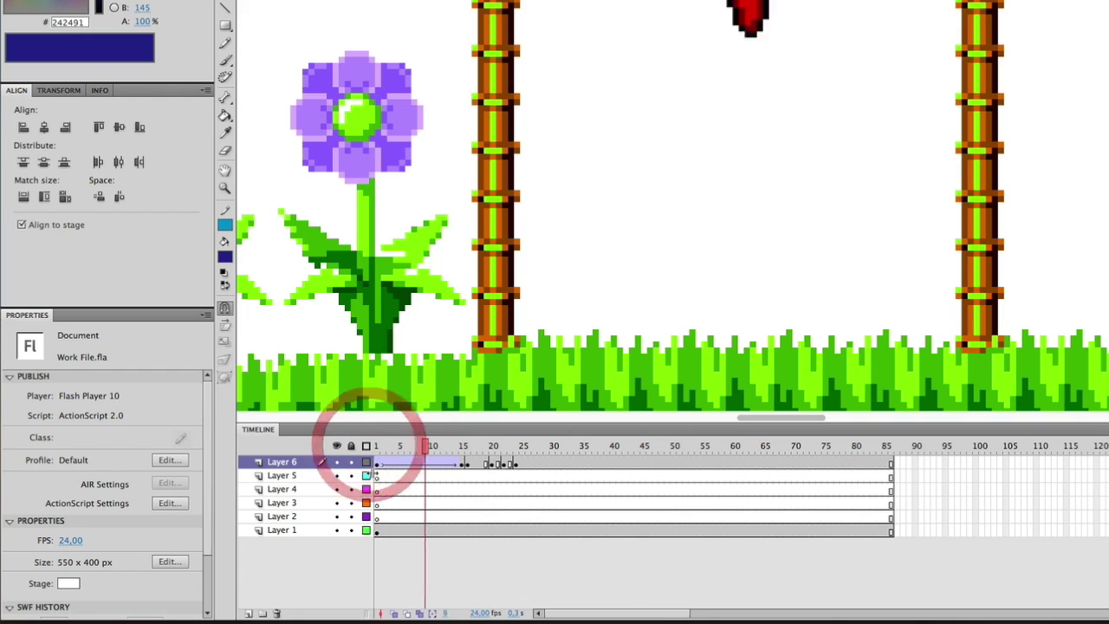
key("Return")
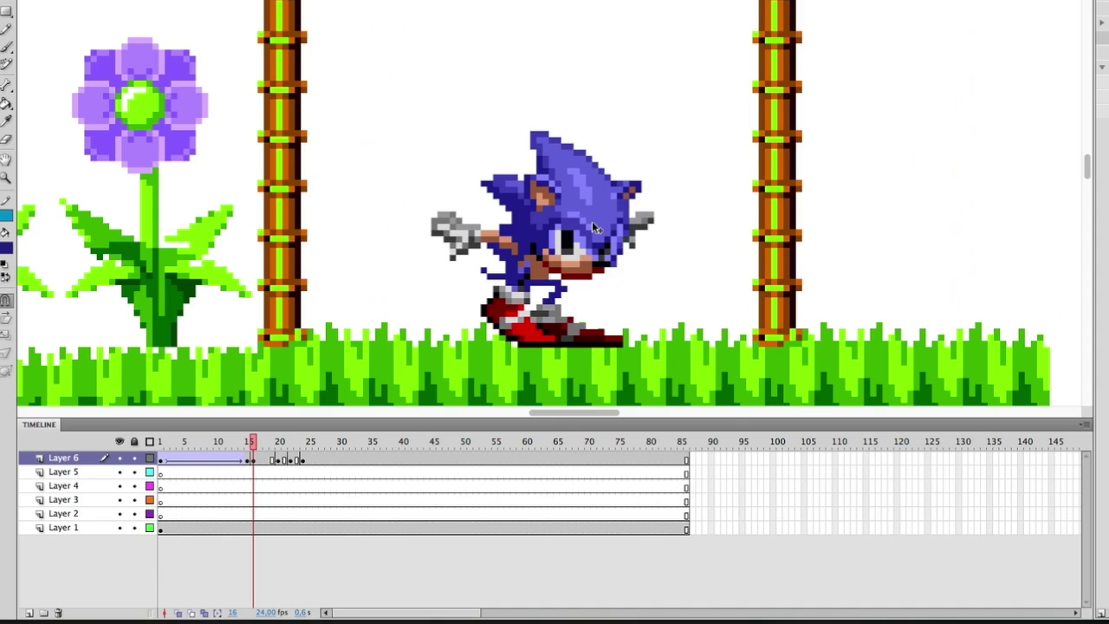
Try stretching the landing Sonic at frame 16 taller and wider with Free Transform, undoing each attempt
left_click(551, 191)
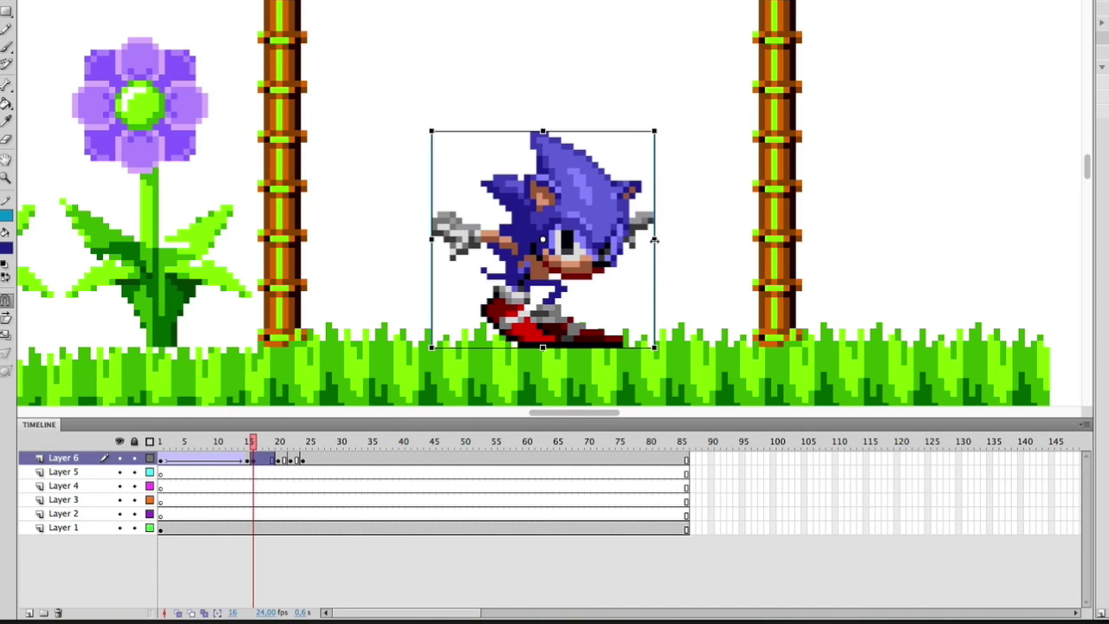
left_click_drag(543, 132, 525, 72)
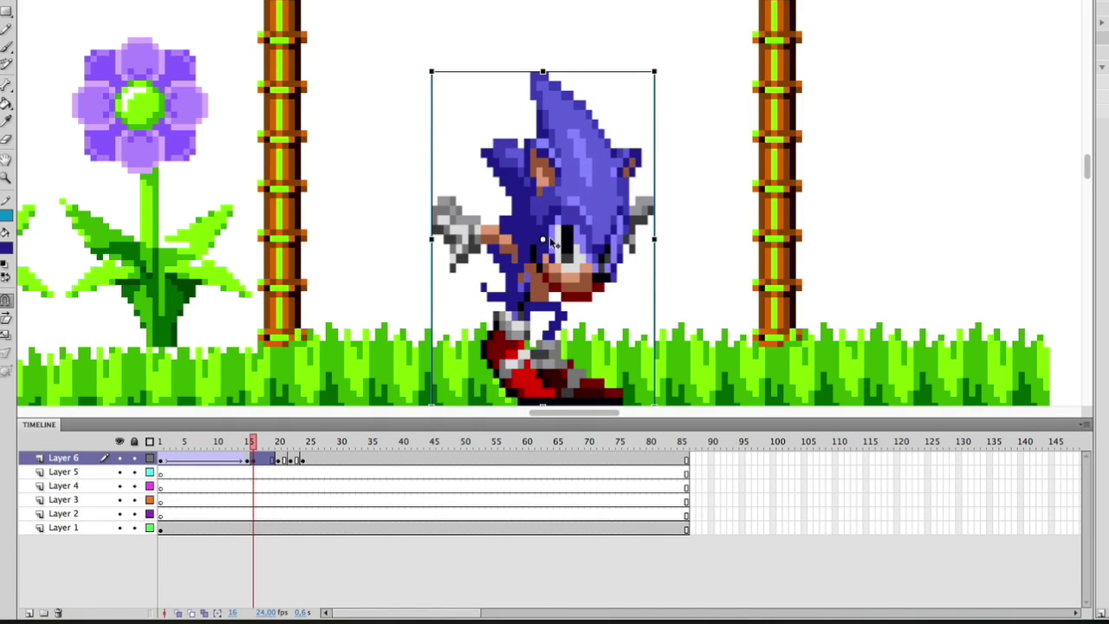
key("ctrl+z")
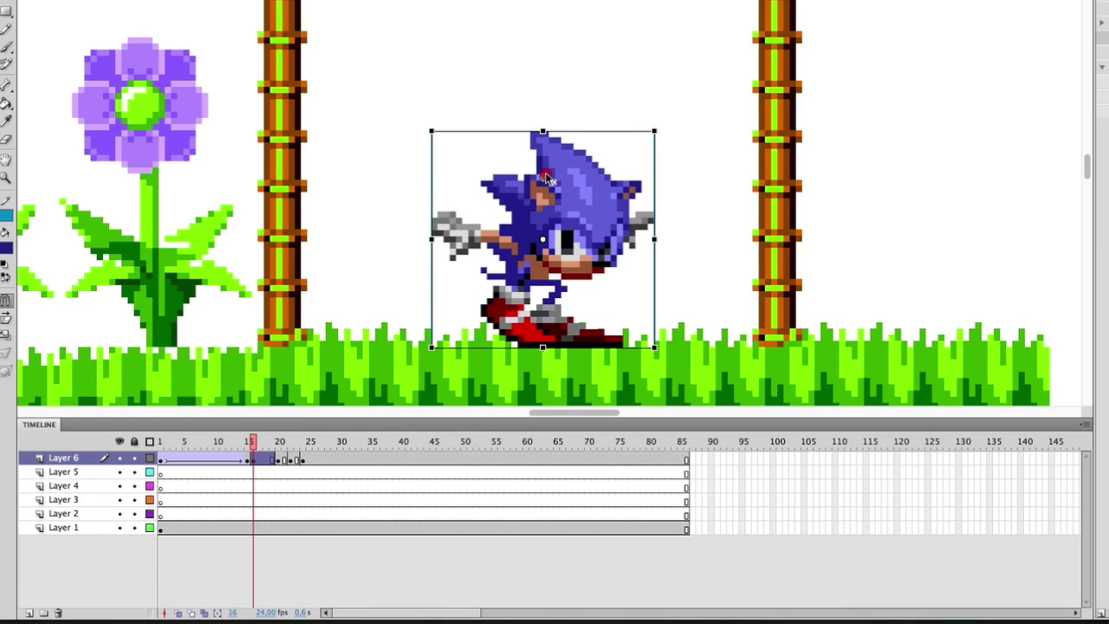
mouse_move(542, 131)
left_mouse_down()
mouse_move(544, 84)
mouse_move(544, 133)
mouse_move(542, 123)
left_mouse_up()
key("ctrl+z")
left_click_drag(655, 239, 719, 240)
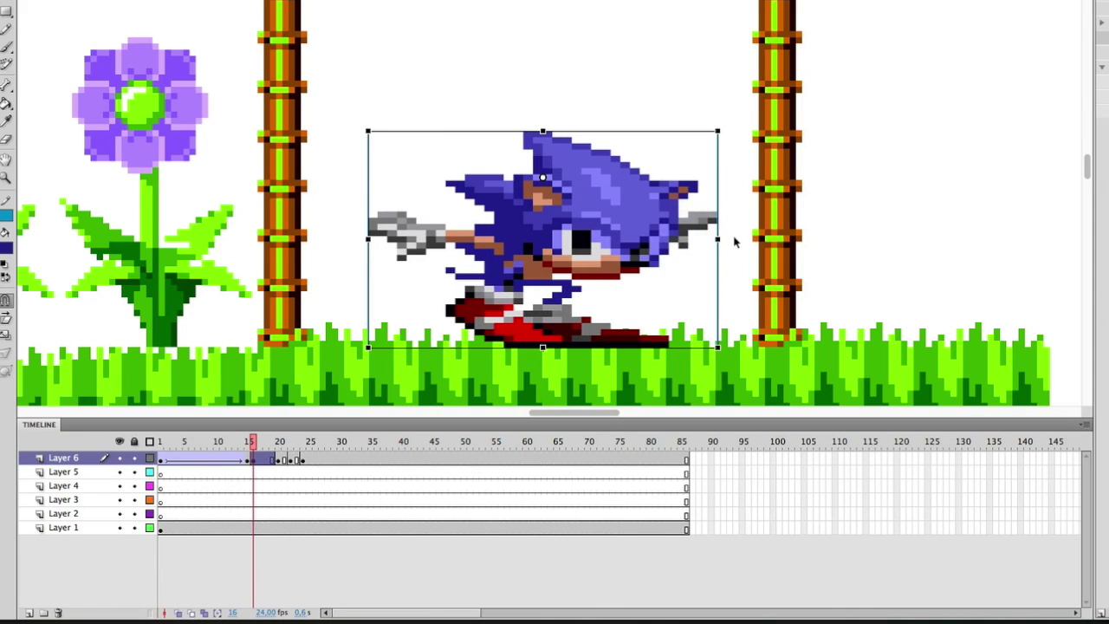
key("ctrl+z")
Try widening the landing Sonic with its transformation point moved away from the sprite, and undo it
left_click_drag(561, 186, 906, 91)
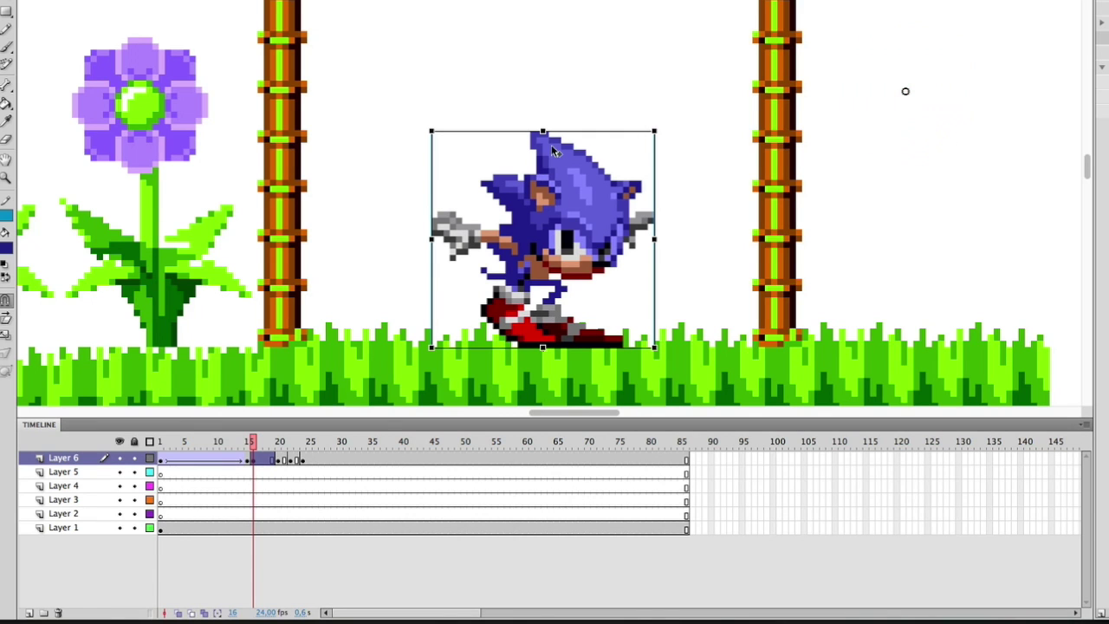
left_click_drag(432, 238, 310, 248)
key("ctrl+z")
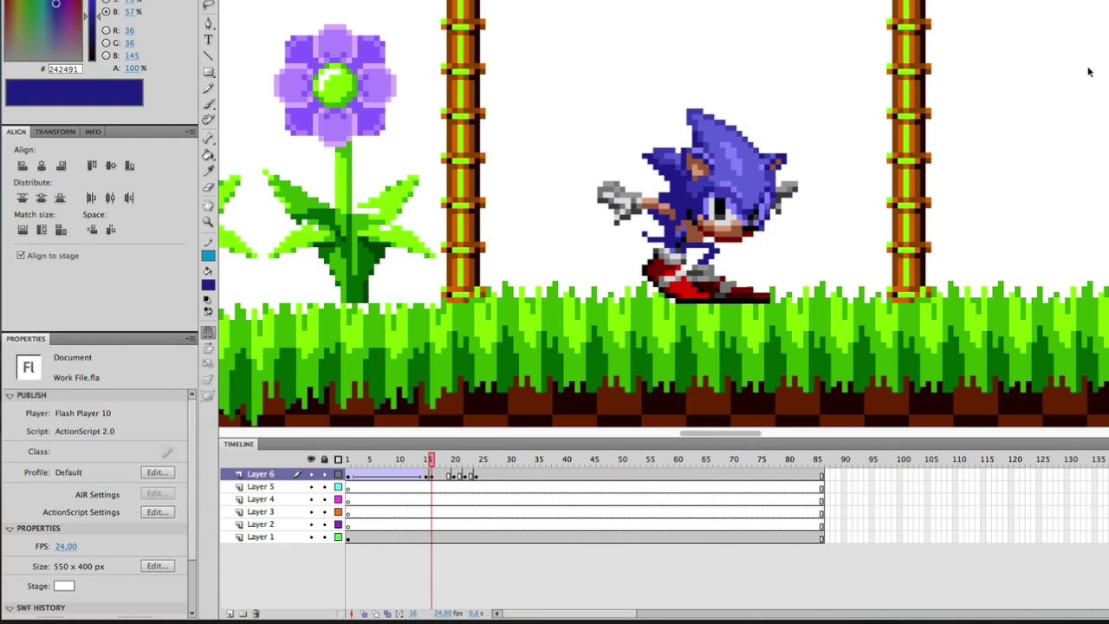
Zoom the stage to 1600% and insert keyframes at frames 17, 18 and 19 on Layer 6
left_click_drag(970, 24, 942, 28)
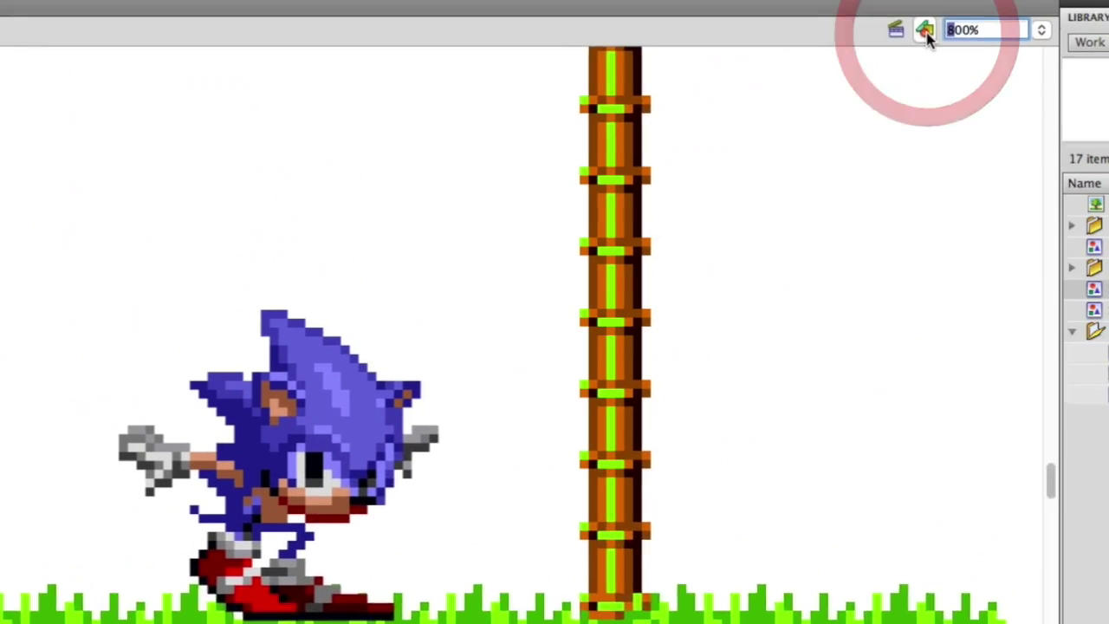
type("16")
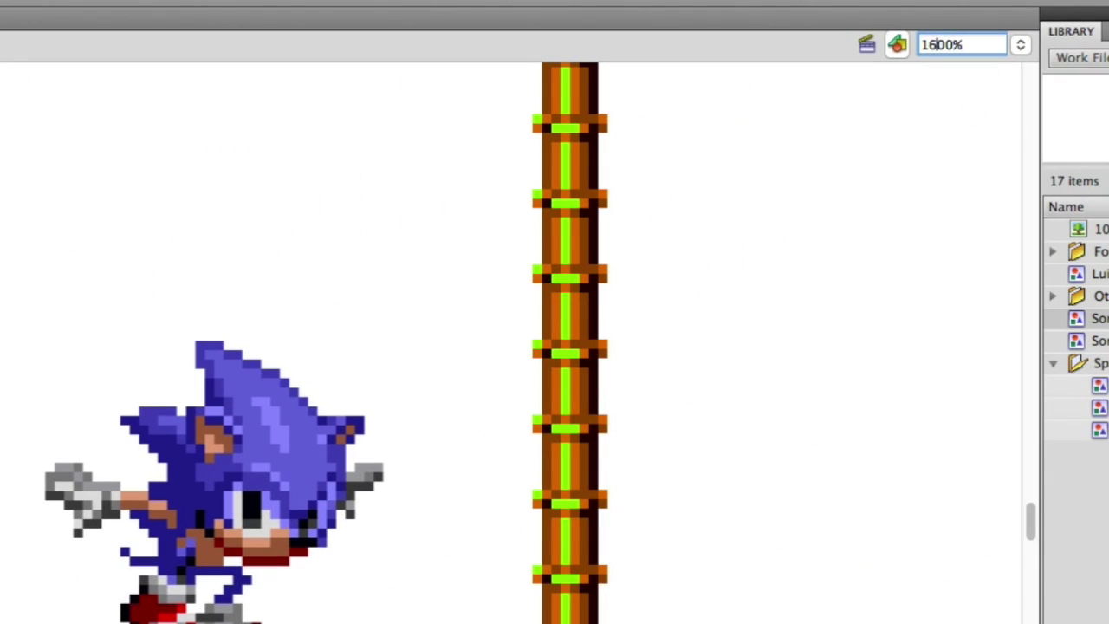
key("Return")
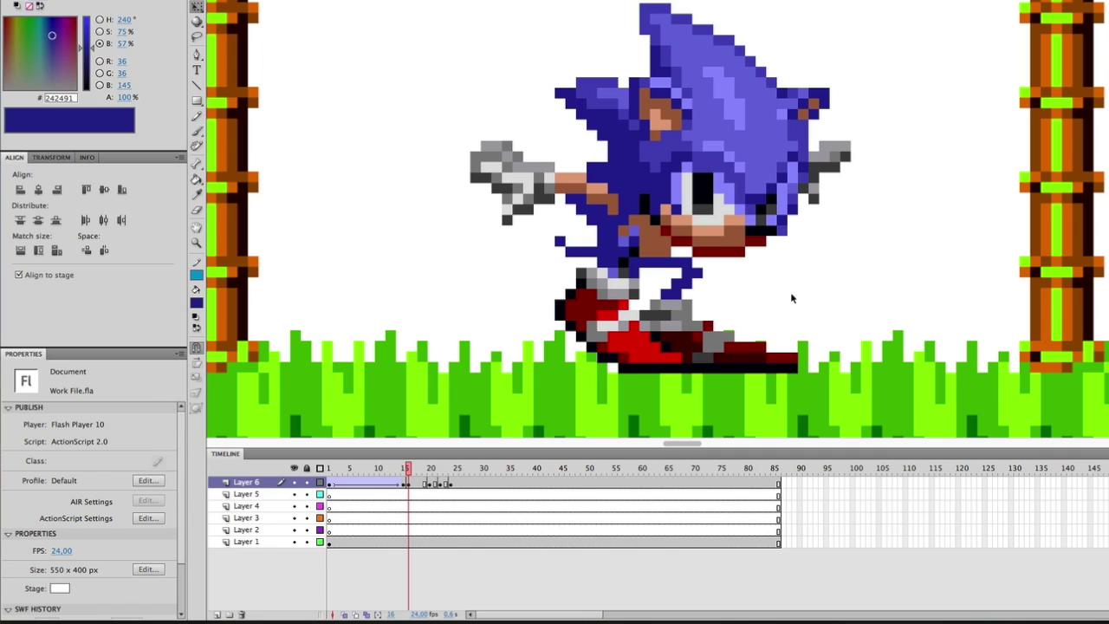
left_click(423, 485)
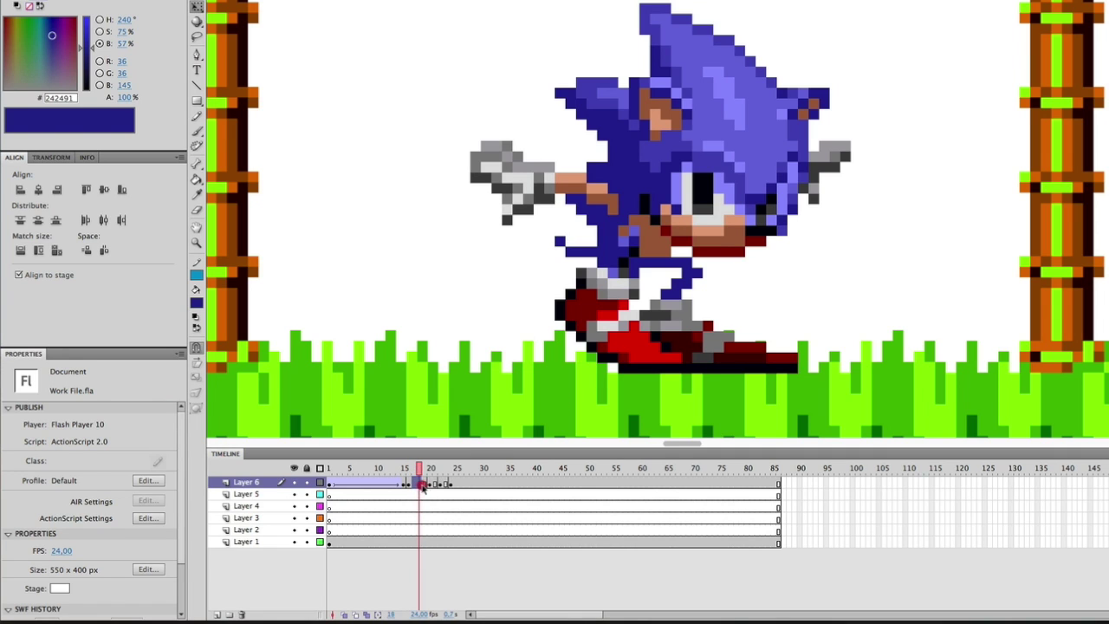
right_click(423, 486)
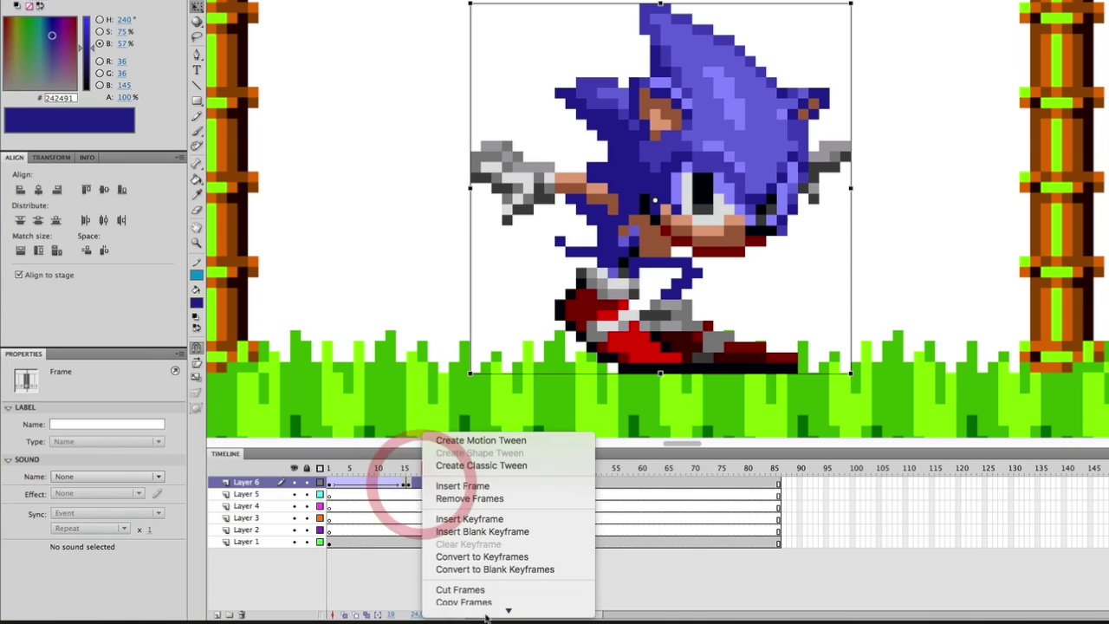
left_click(484, 527)
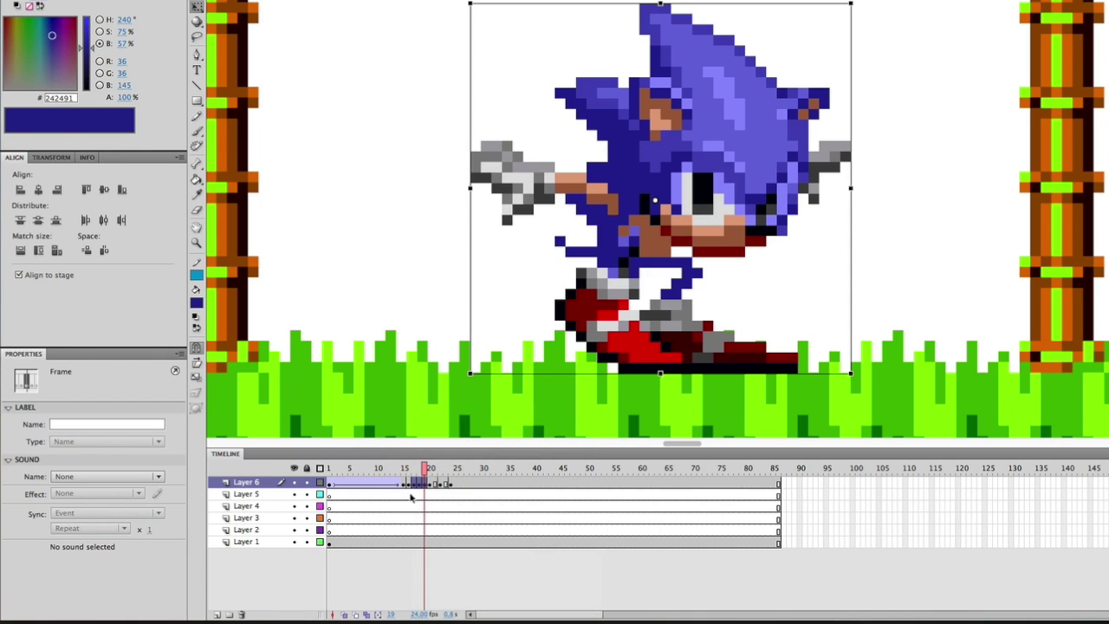
Move the frame 16 Sonic's transformation point to his feet and squash him from above to a height of about 33.25
left_click(408, 482)
left_click(394, 186)
left_click(772, 173)
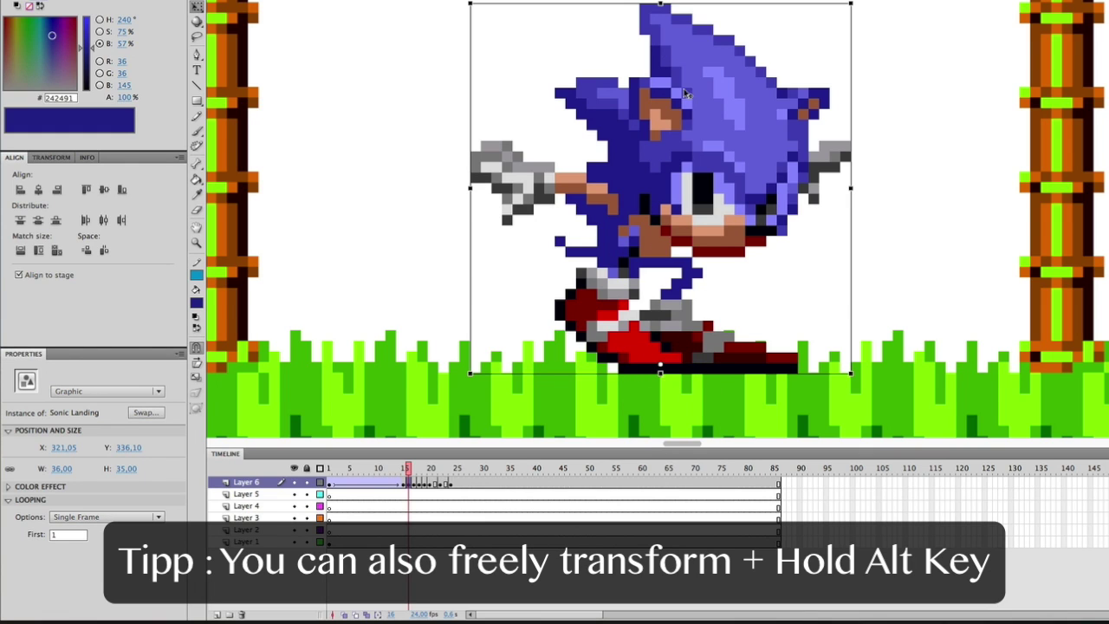
left_click_drag(660, 5, 661, 21)
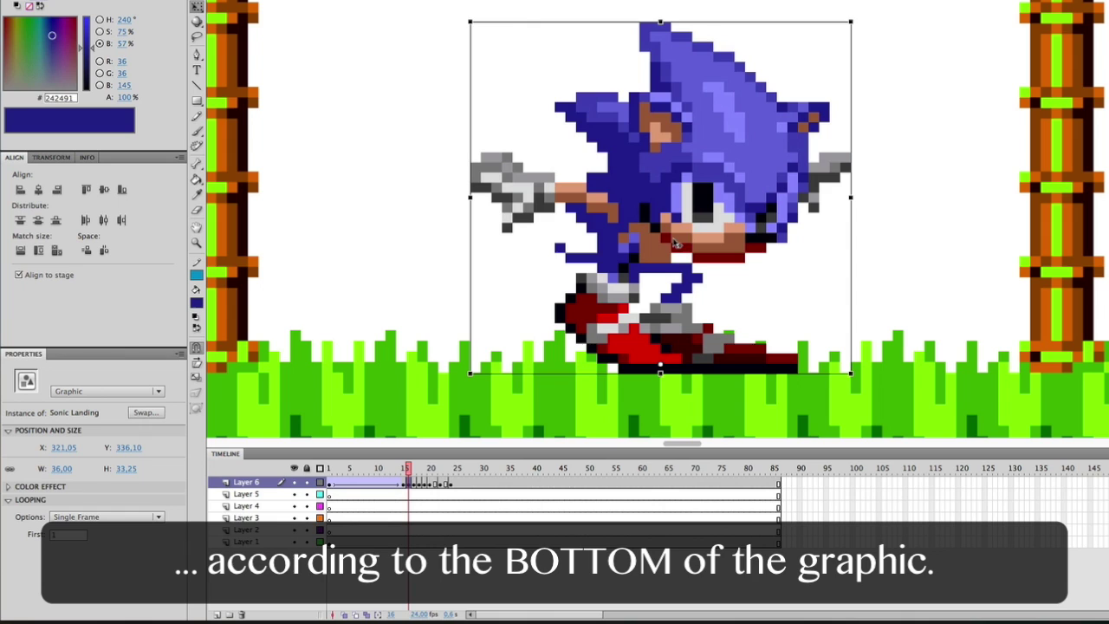
At frame 17, anchor Sonic's transformation point at his feet and squash him to about 39.00 wide by 30.35 high
left_click(415, 491)
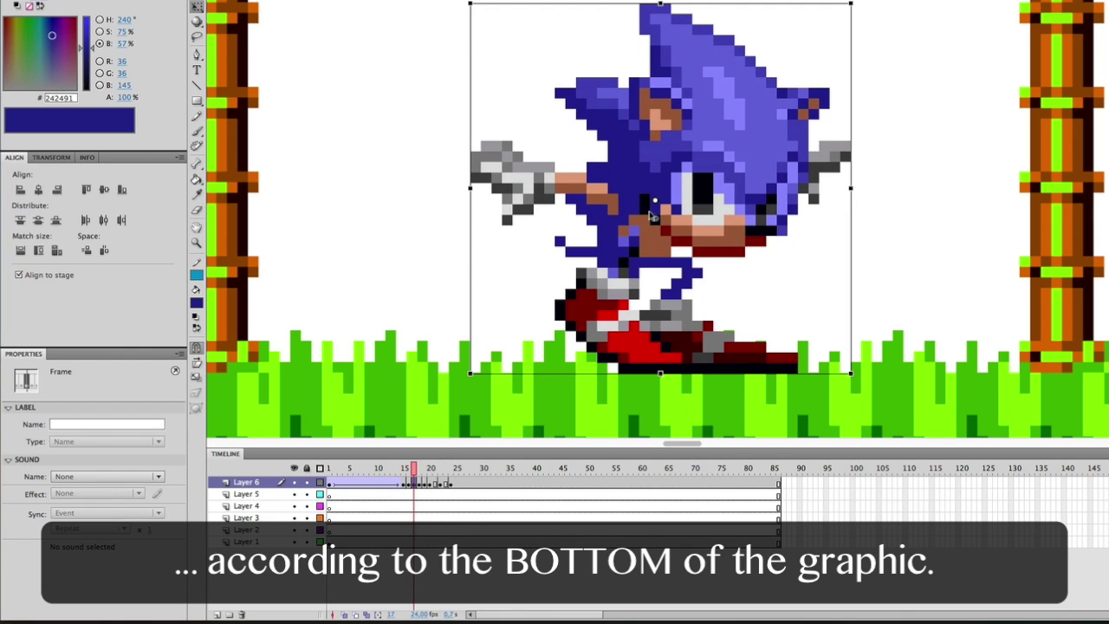
left_click(660, 371)
left_click_drag(660, 4, 661, 52)
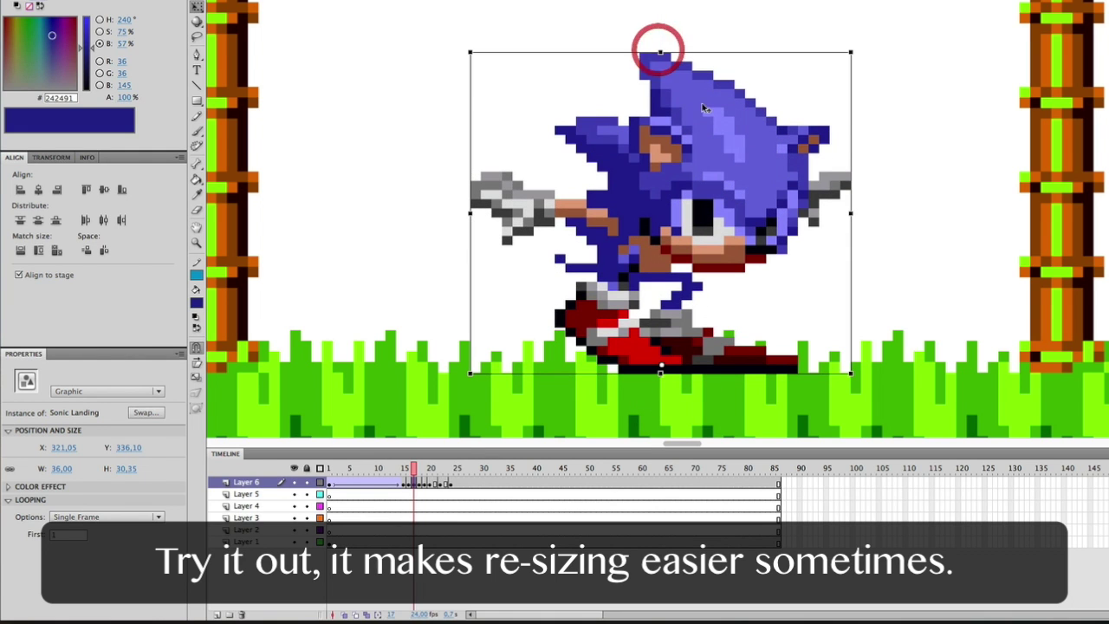
left_click_drag(851, 213, 866, 215)
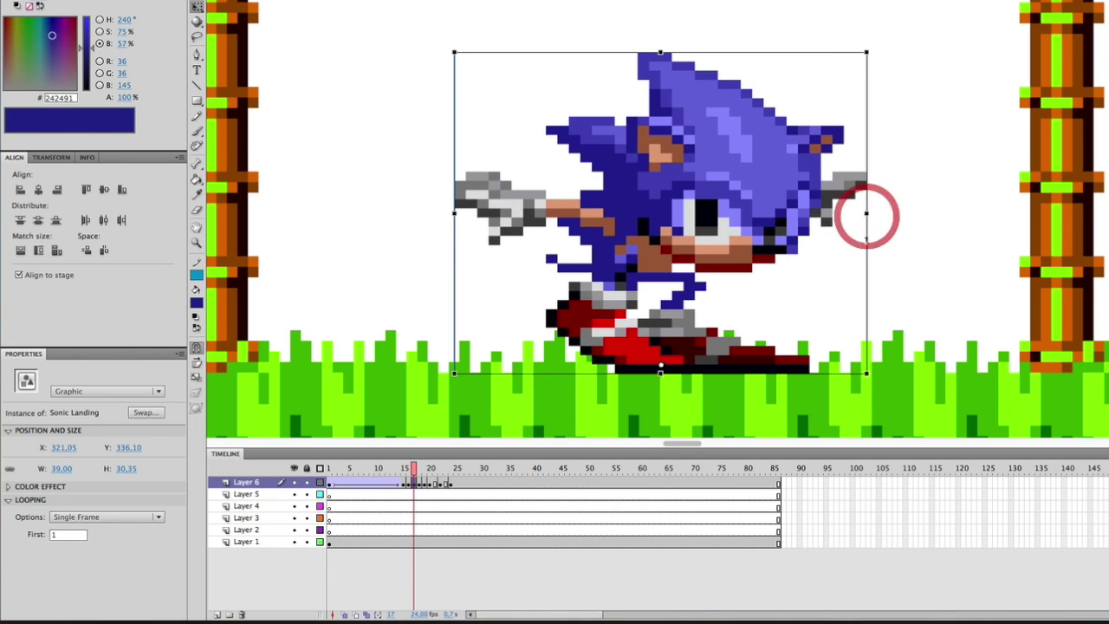
At frame 18, move Sonic's transformation point to his feet and squash him from above to a height of about 32.95
left_click(419, 488)
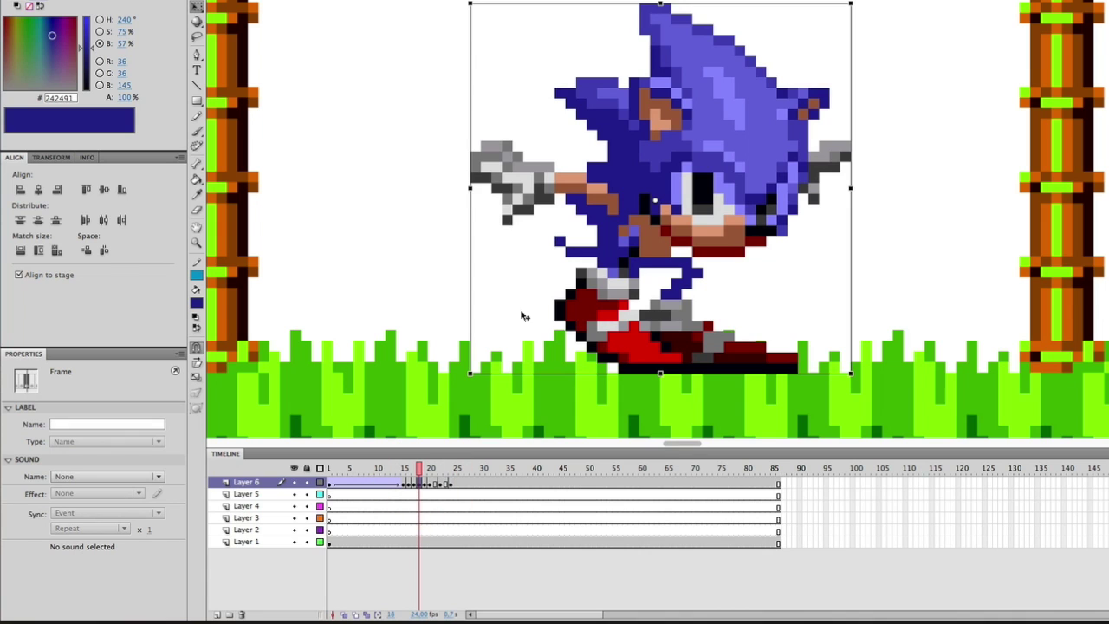
left_click(661, 19)
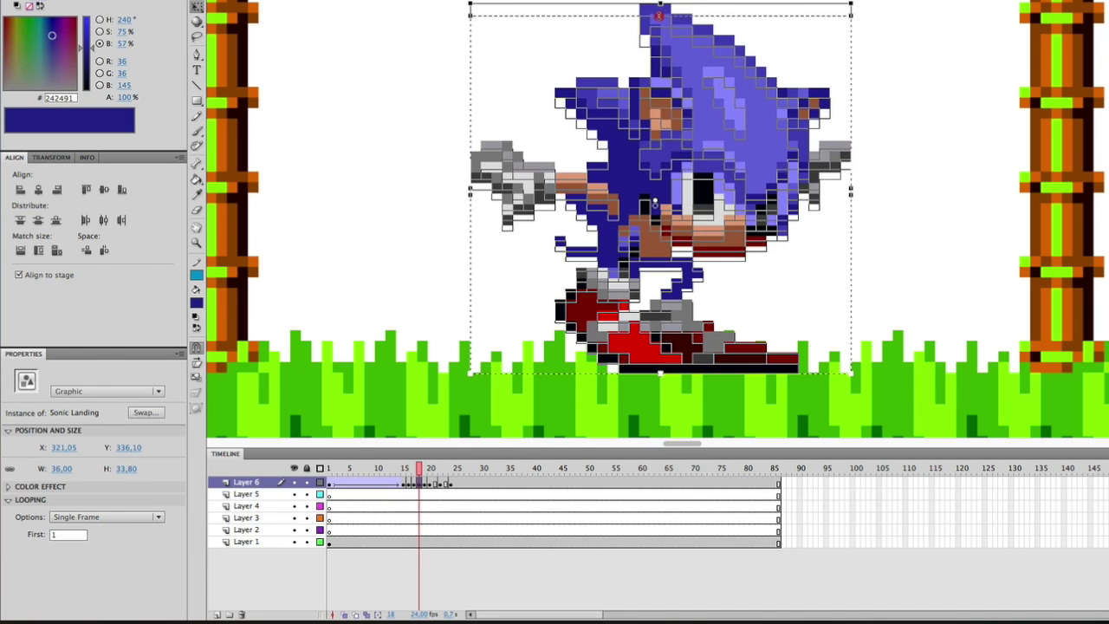
left_click_drag(658, 18, 659, 18)
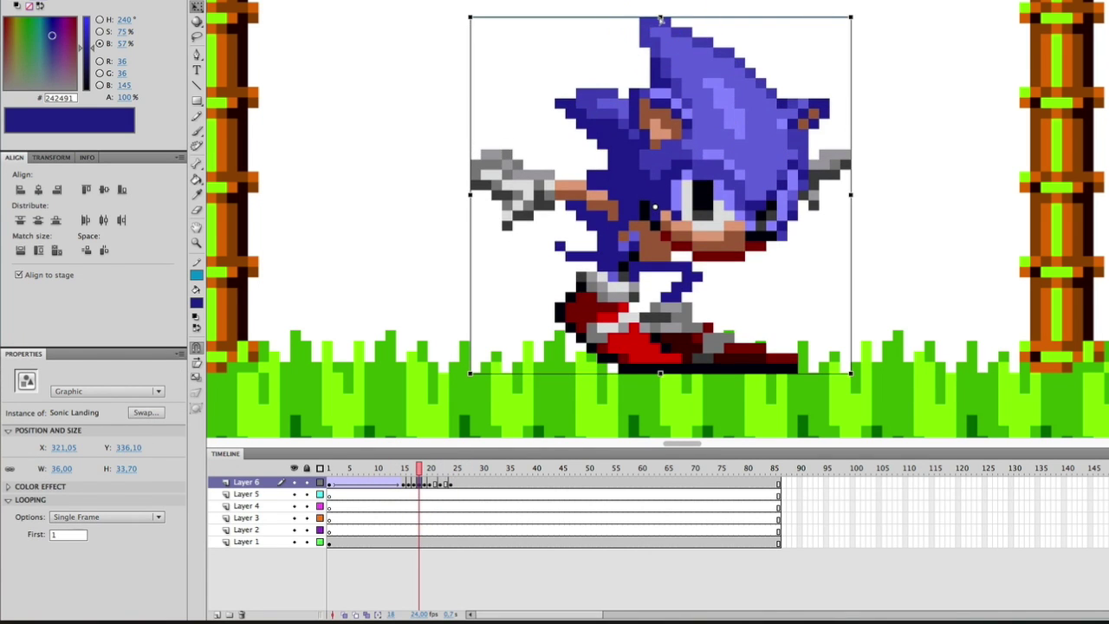
key("super+z")
left_click_drag(656, 202, 660, 363)
left_click_drag(661, 3, 661, 25)
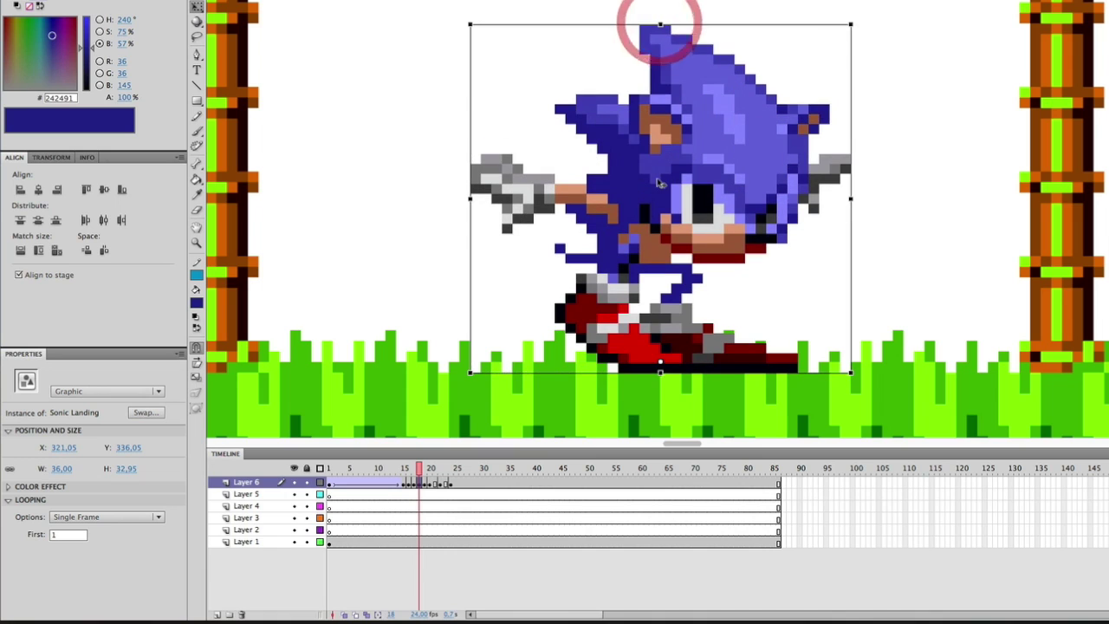
Play back the scene from frame 1 to review the fall and squashed landing
left_click(419, 469)
left_click_drag(418, 468, 398, 482)
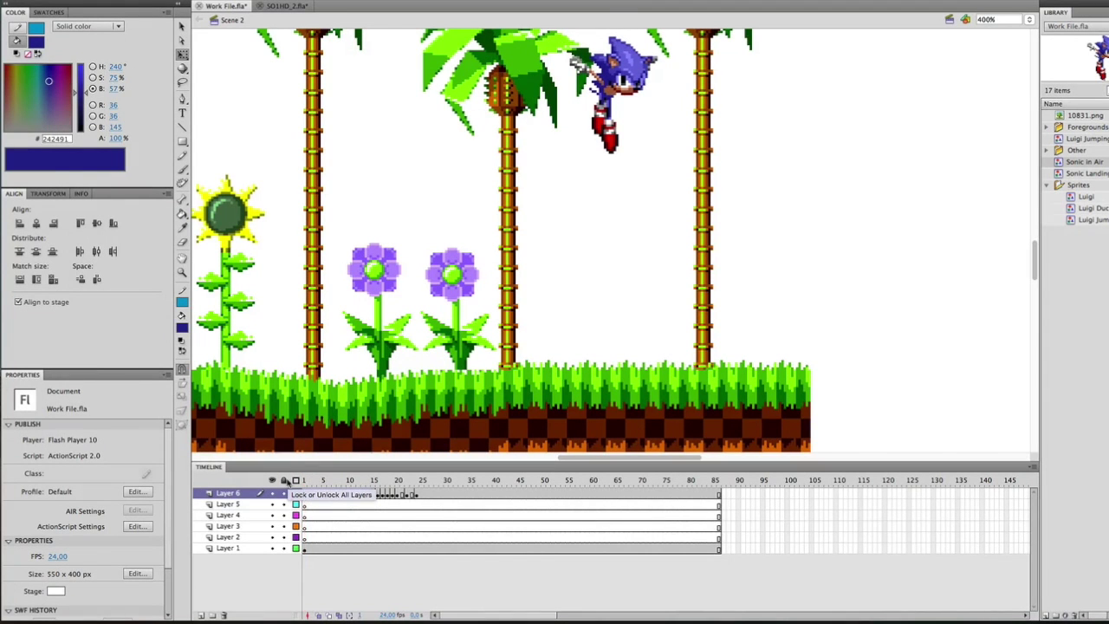
key("Return")
key("Return")
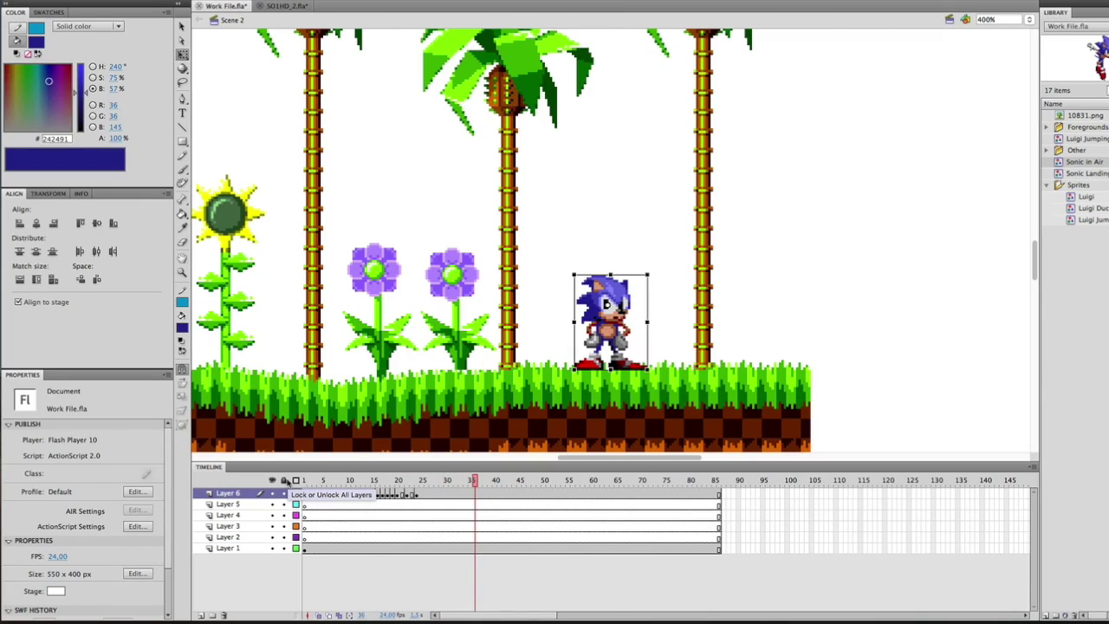
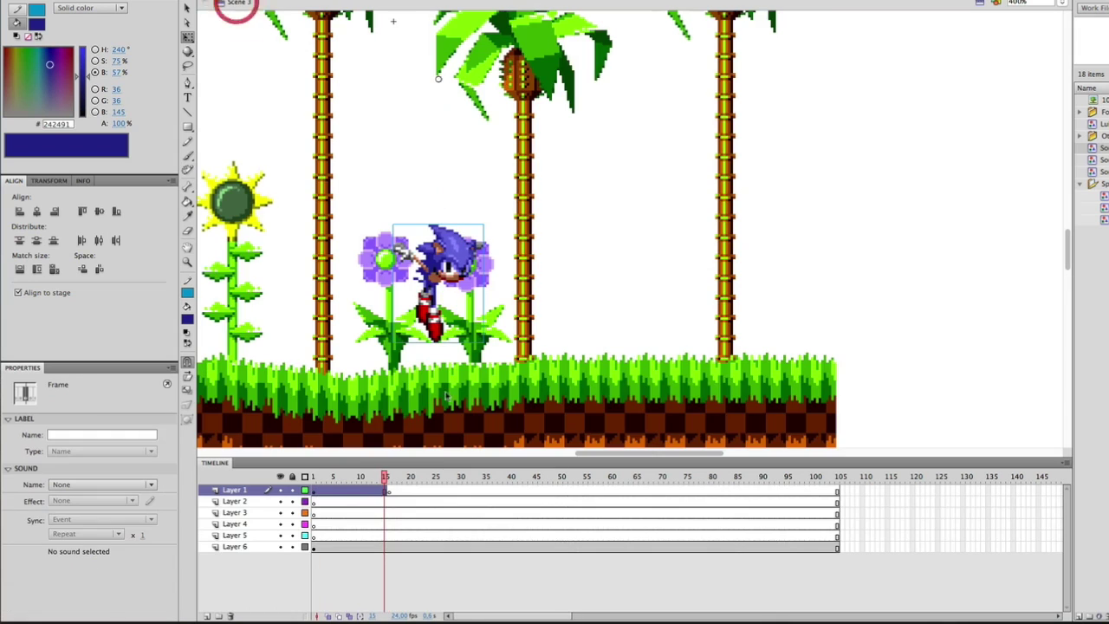
Create a tweened fall in Scene 3, ending in a keyframe at frame 16 of Layer 1 with Sonic moved further right
left_click(458, 520)
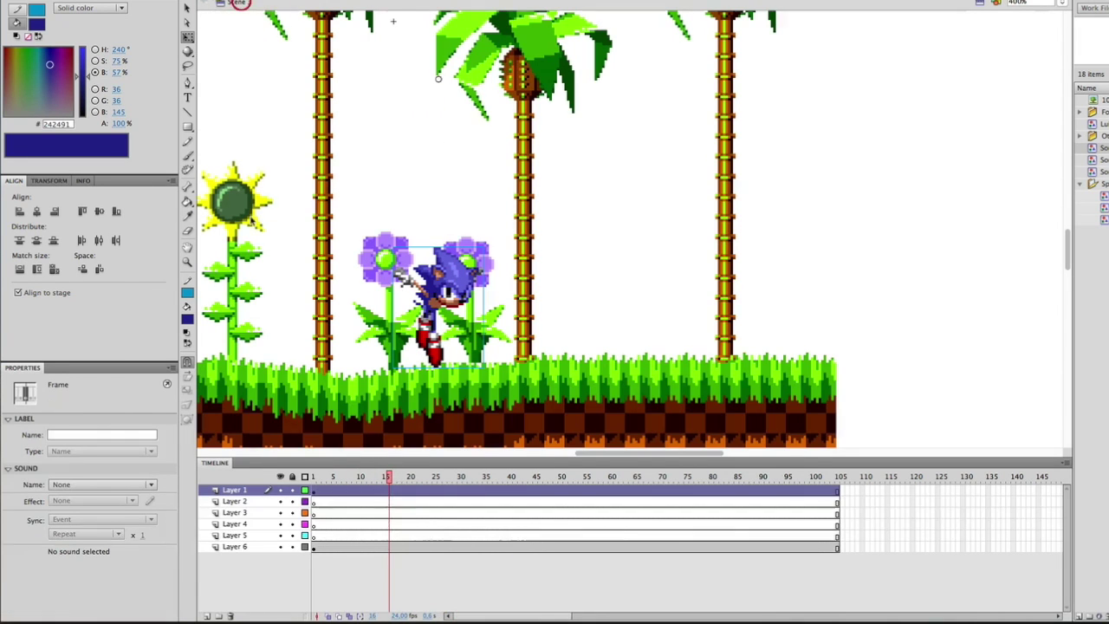
left_click(386, 488)
right_click(387, 488)
left_click(390, 489)
left_click_drag(433, 295, 648, 295)
left_click_drag(340, 478, 398, 478)
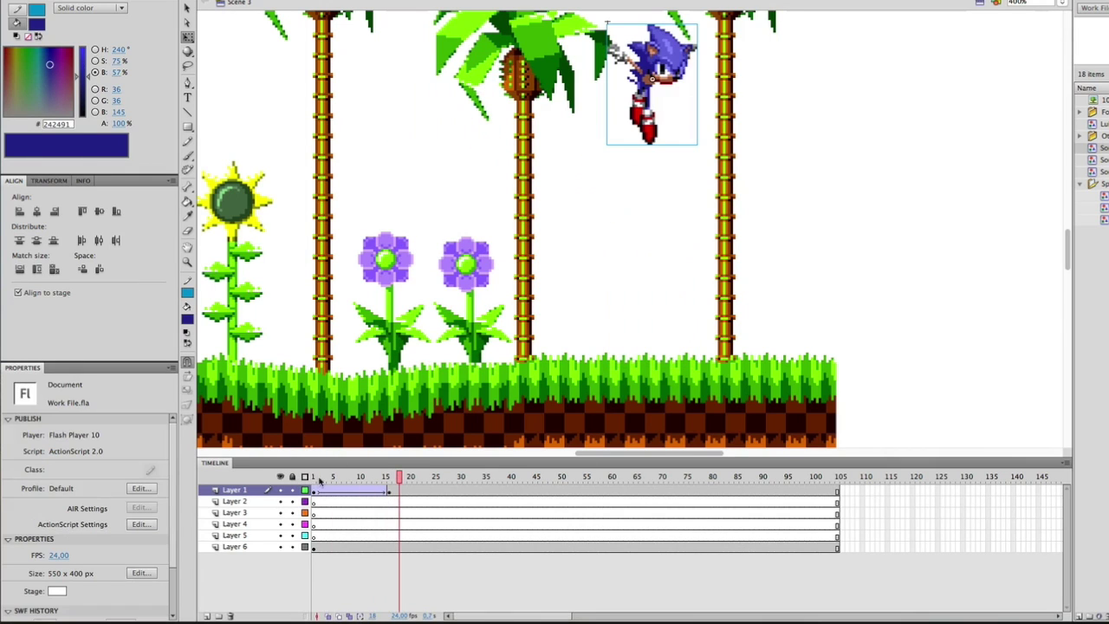
Adjust the looping options of the Sonic graphic at the end and start keyframes of the fall
left_click(102, 523)
left_click(92, 545)
left_click(316, 491)
left_click(451, 67)
left_click(79, 525)
left_click(74, 523)
left_click(69, 535)
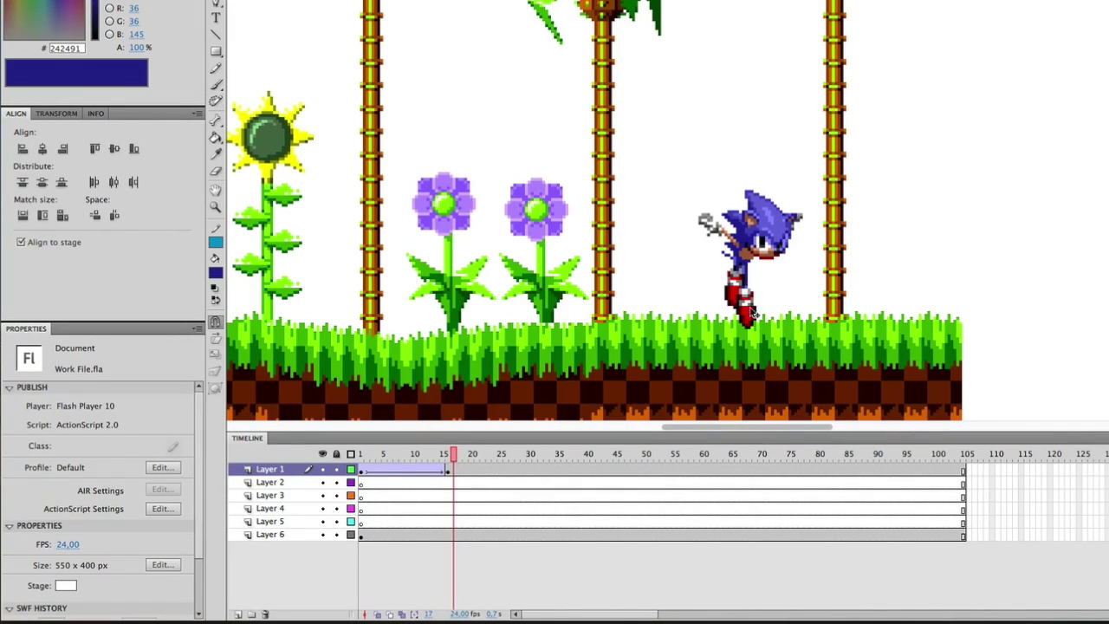
Insert a keyframe at frame 17 of Layer 1 and swap its Sonic instance for the Sonic Landing symbol
left_click(452, 471)
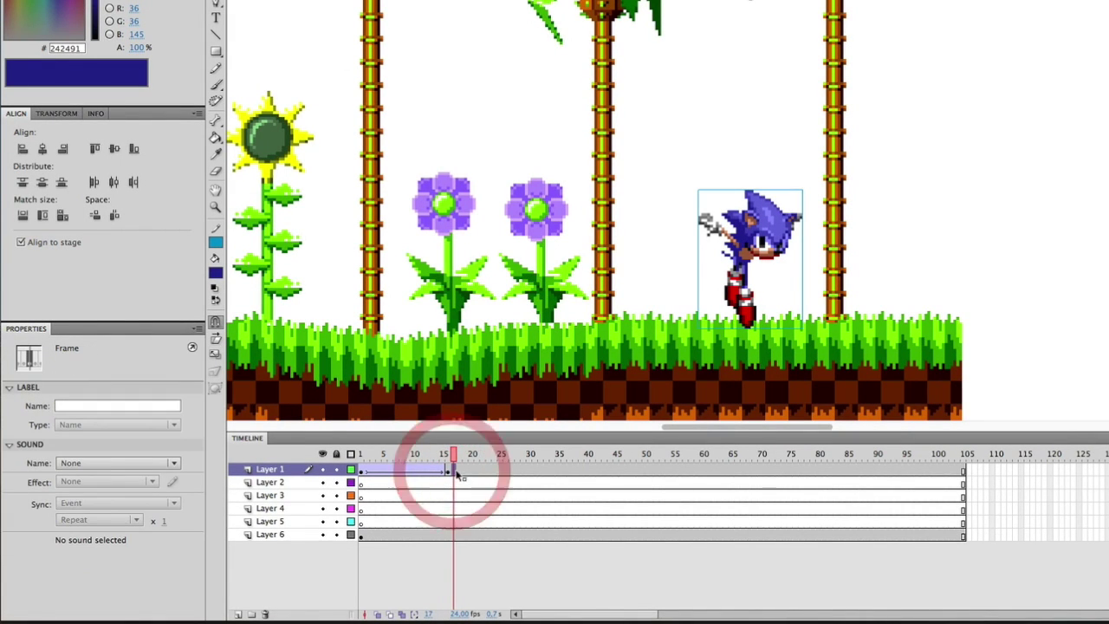
right_click(449, 470)
left_click(503, 565)
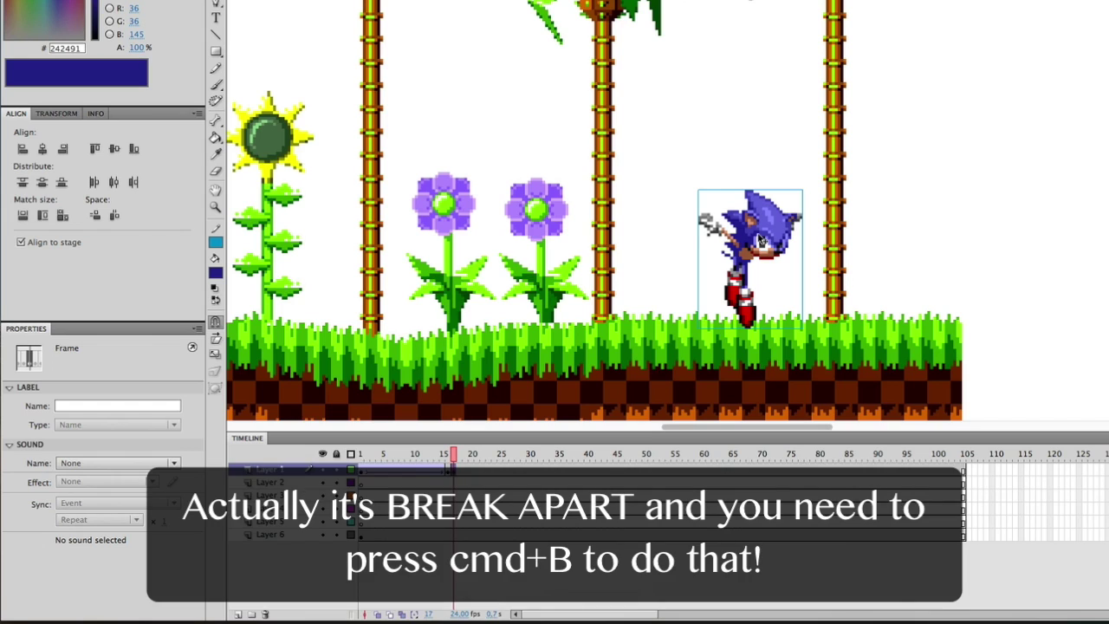
left_click(760, 241)
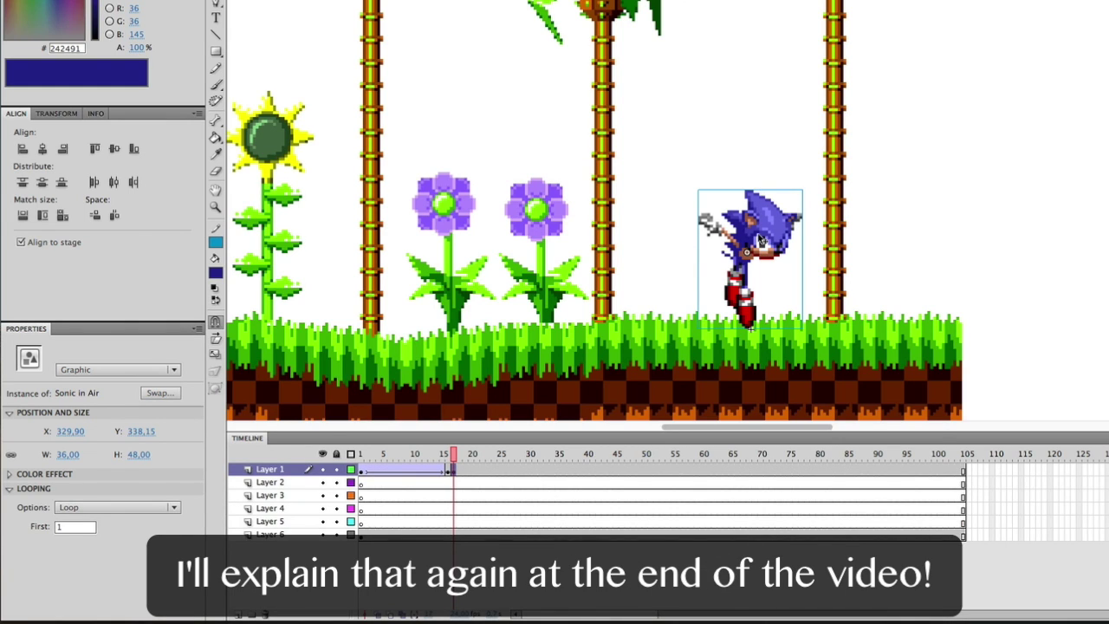
right_click(760, 241)
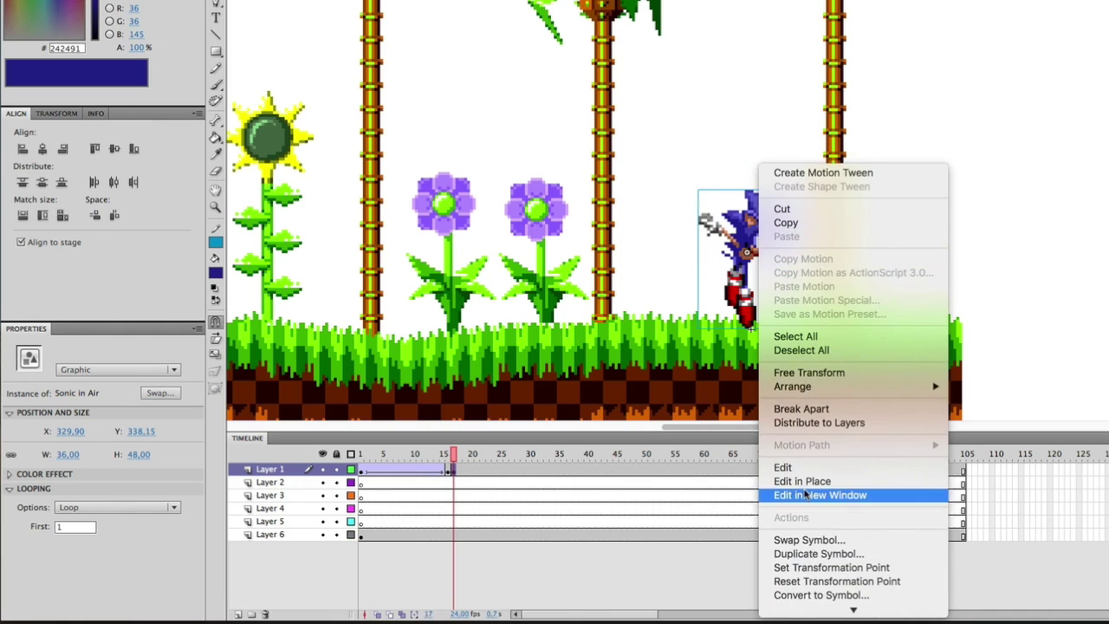
left_click(798, 541)
double_click(656, 244)
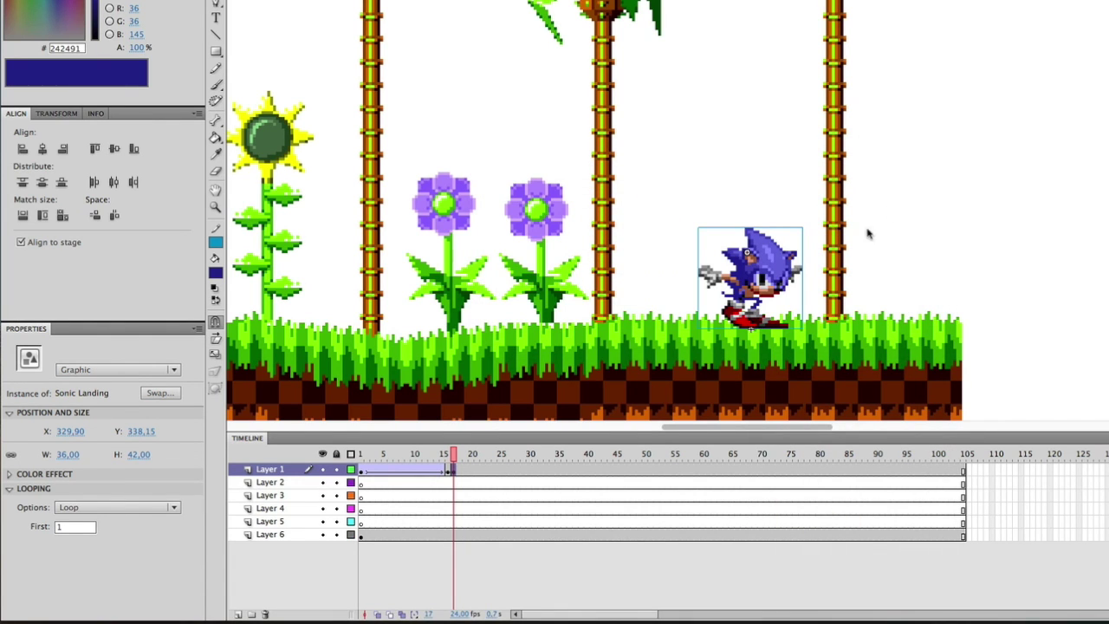
Set the looping option of the frame 17 landing sprite to Single Frame
key("super+equal")
scroll(747, 222, "up", 3)
left_click(123, 509)
left_click(97, 538)
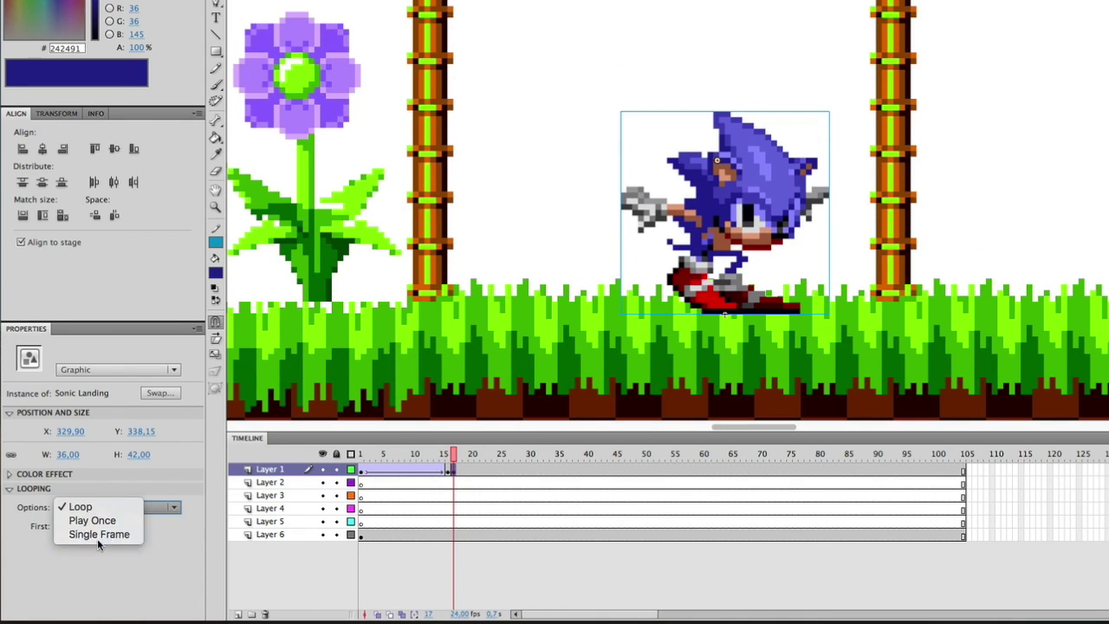
left_click(97, 534)
Using onion skinning as a guide, nudge the frame 17 landing sprite to X 328.90, Y 336.15
left_click(377, 614)
left_click(745, 213)
key("Up")
key("Up")
key("Up")
key("Left")
key("Left")
key("Down")
key("Down")
key("Right")
key("Down")
key("Up")
left_click(734, 17)
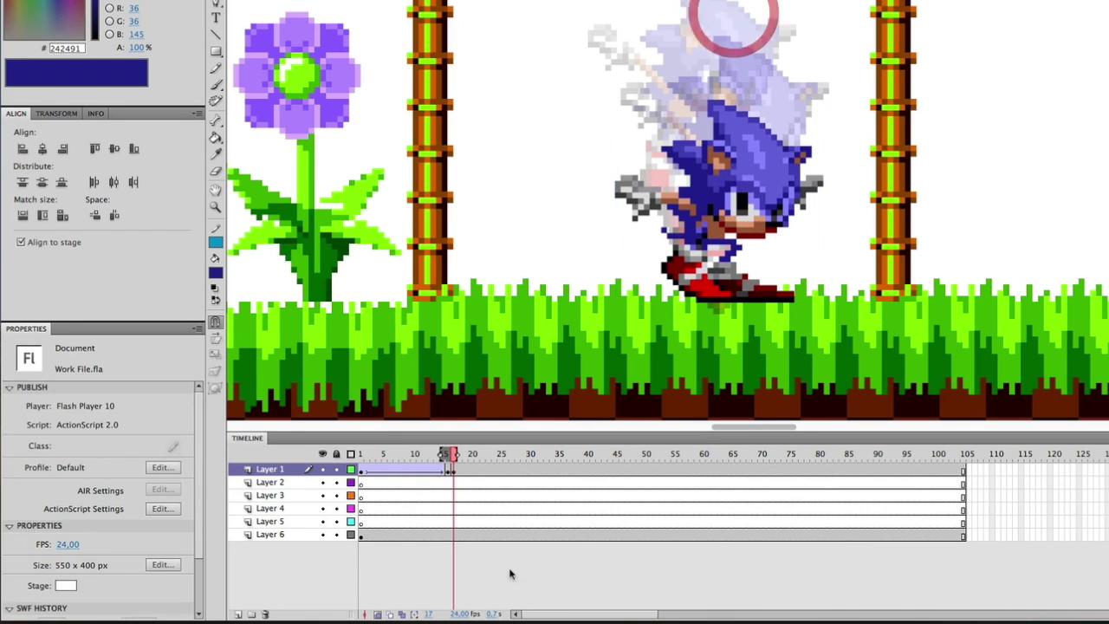
left_click(377, 615)
Insert keyframes at frames 22, 24 and 26 of Layer 1 for the successive landing poses
left_click_drag(448, 454, 475, 463)
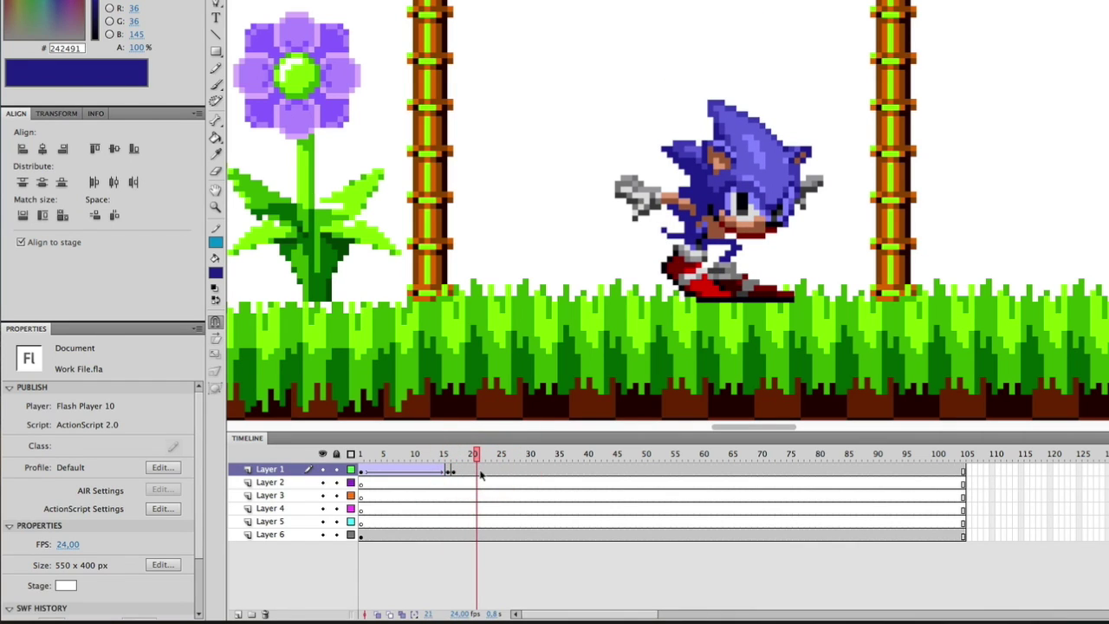
right_click(481, 470)
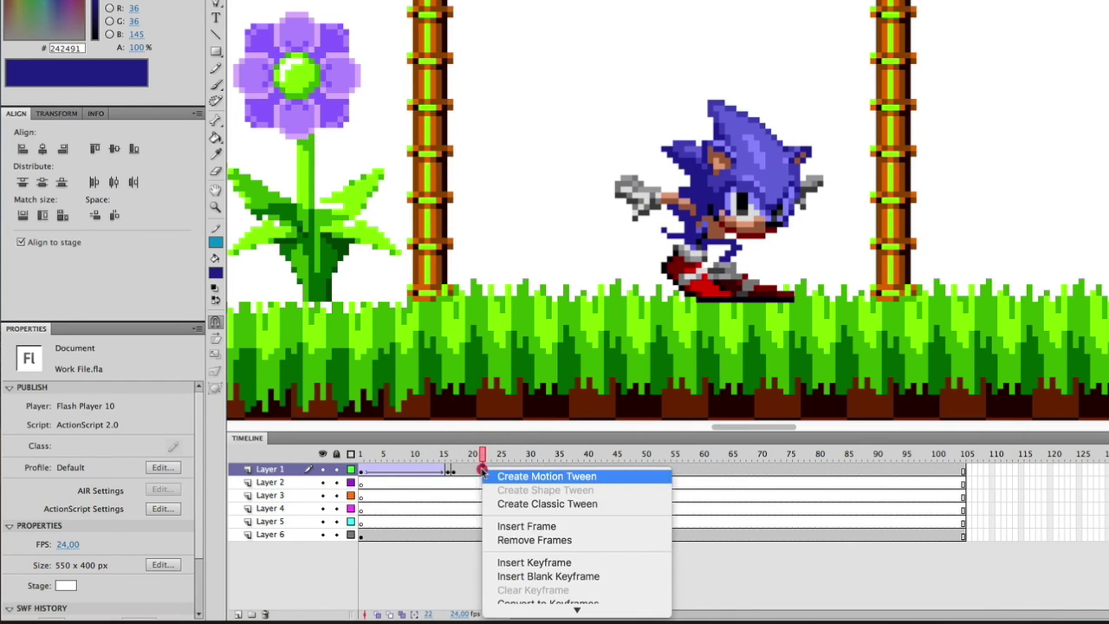
left_click(511, 558)
right_click(498, 471)
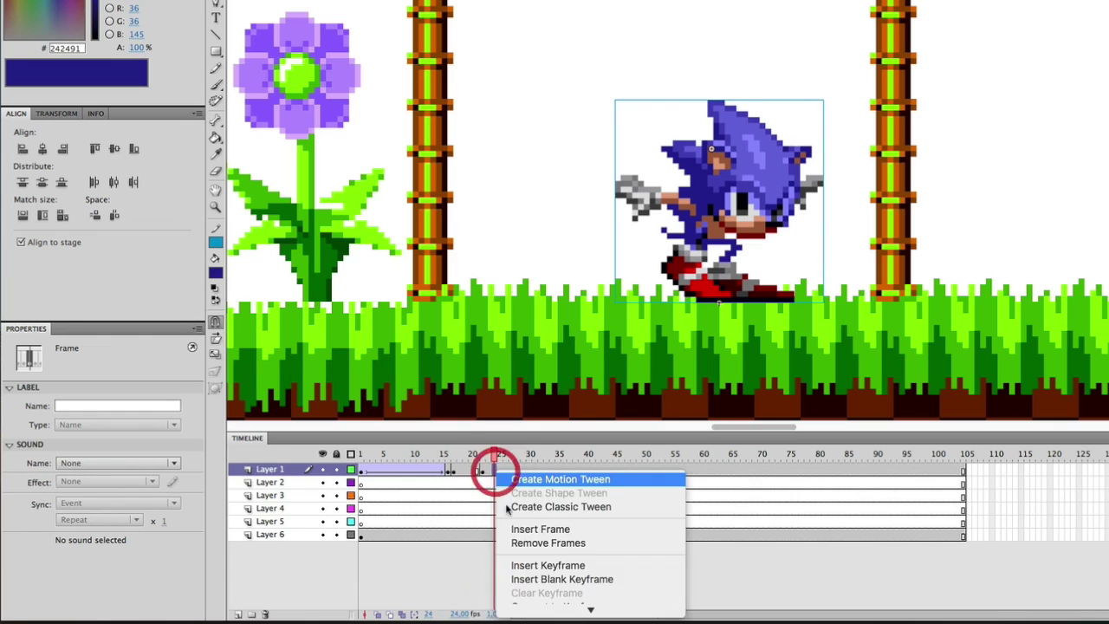
left_click(530, 562)
right_click(506, 471)
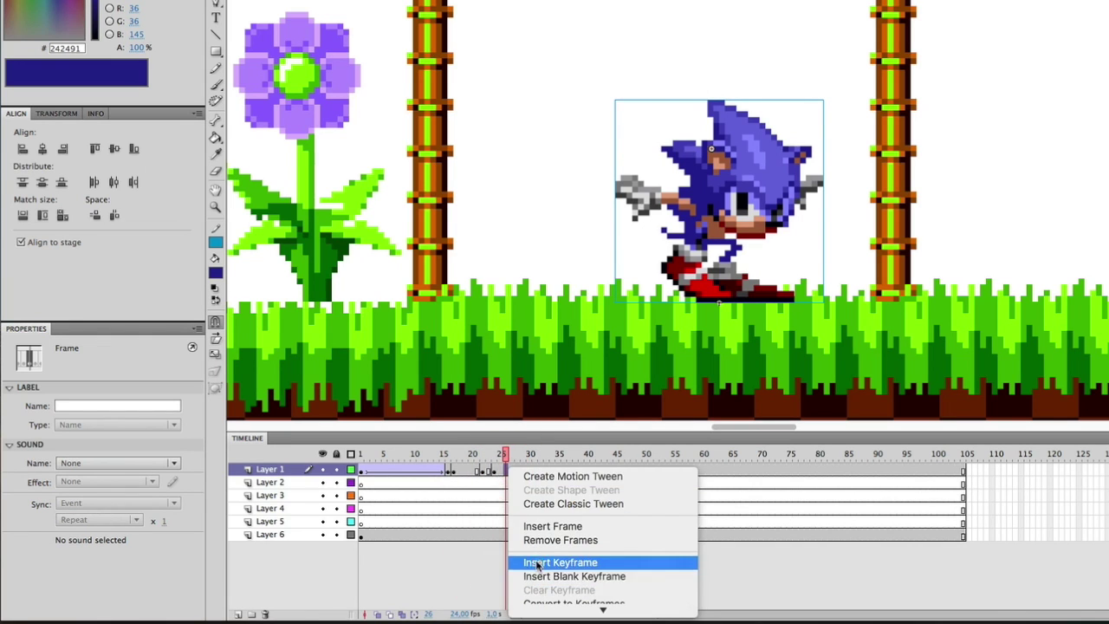
left_click(533, 563)
Set the first frame of the frame 22 landing sprite to 2
left_click(482, 470)
left_click(724, 151)
double_click(84, 526)
type("2")
key("Return")
Set the first frame of the landing sprite in the frame 24 keyframe to 3
left_click(500, 470)
left_click(706, 178)
double_click(77, 526)
type("3")
key("Return")
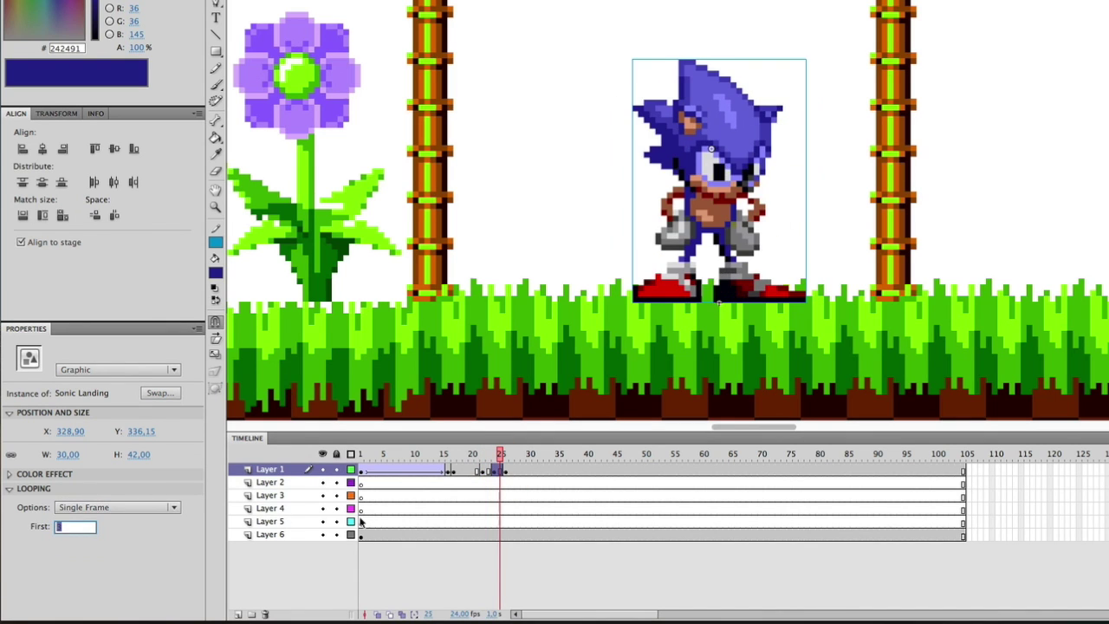
Set the first frame of the landing sprite in the frame 26 keyframe to 4
left_click(507, 470)
left_click(740, 201)
left_click(77, 526)
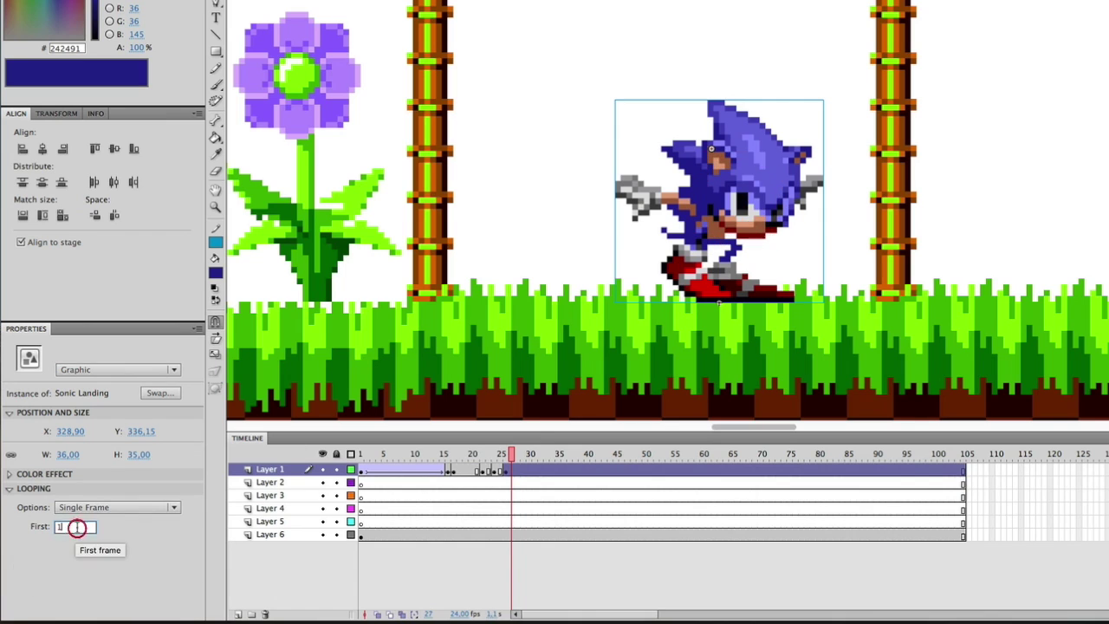
type("4")
key("Return")
Play back the scene from frame 1 and scrub through the fall to review Sonic's motion into the landing
left_click_drag(508, 453, 415, 453)
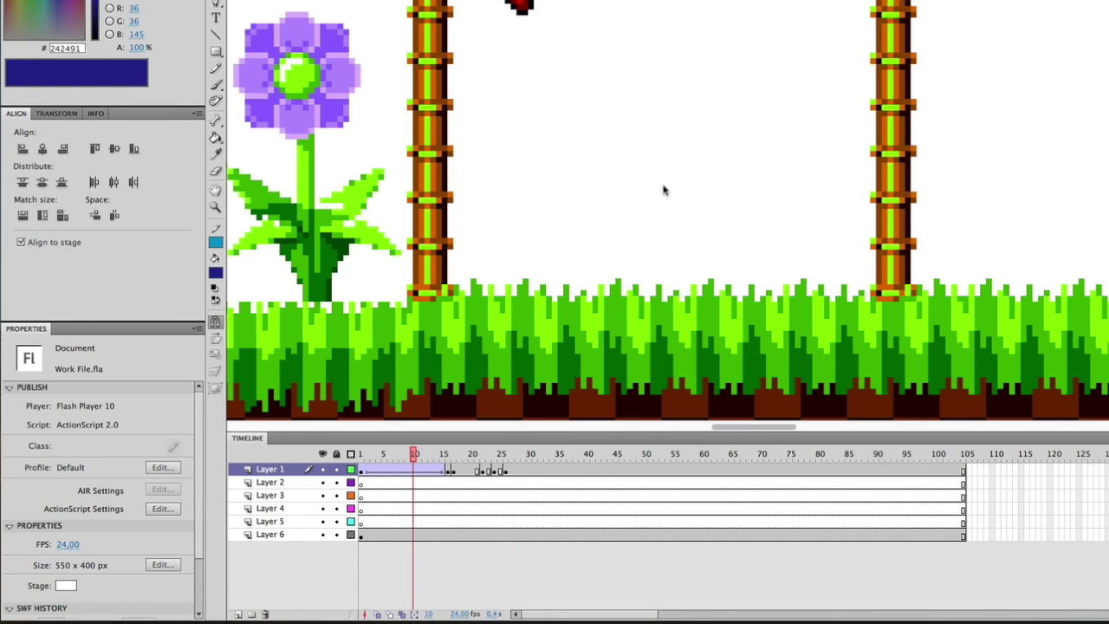
key("super+minus")
scroll(619, 227, "up", 3)
left_click_drag(417, 455, 355, 464)
key("Return")
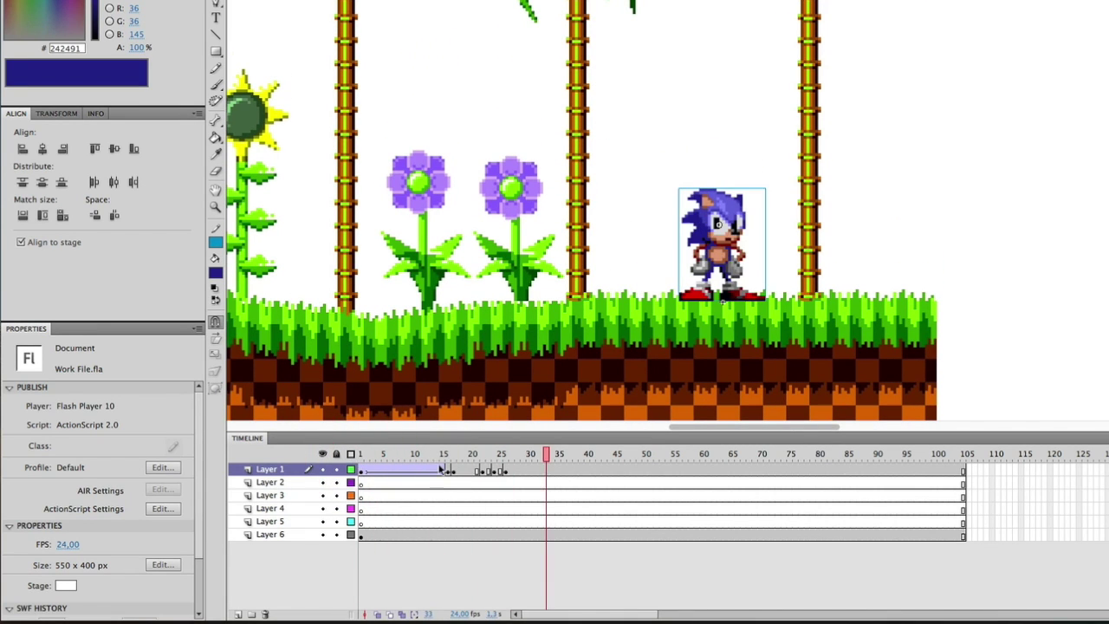
left_click(355, 459)
key("Return")
mouse_move(395, 454)
left_mouse_down()
mouse_move(454, 459)
mouse_move(385, 460)
mouse_move(440, 461)
mouse_move(390, 468)
left_mouse_up()
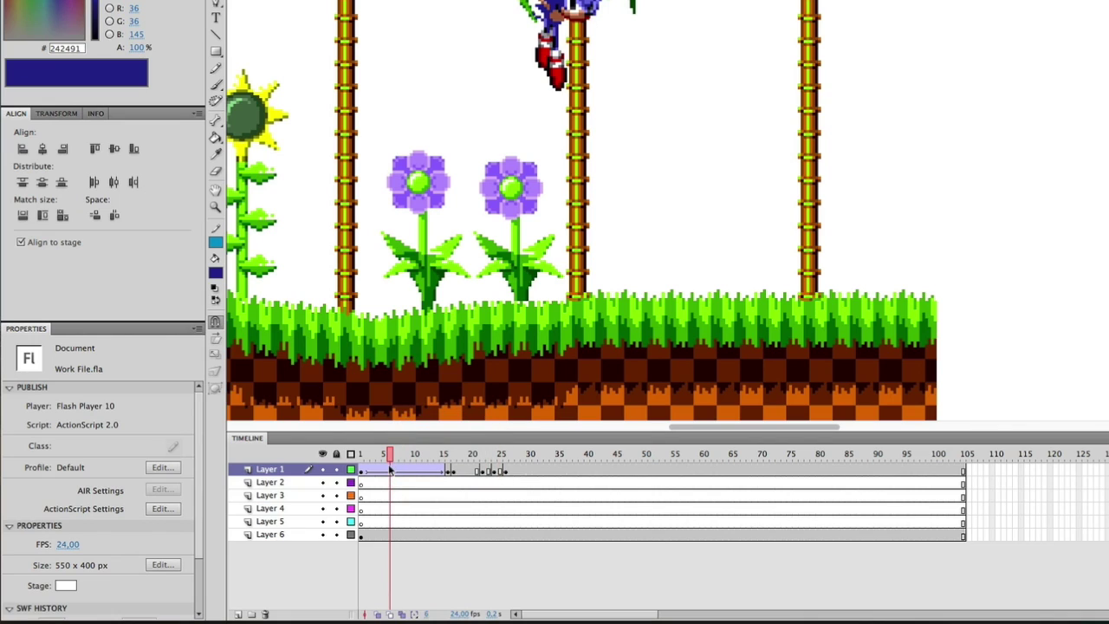
left_click_drag(394, 464, 431, 472)
left_click(431, 472)
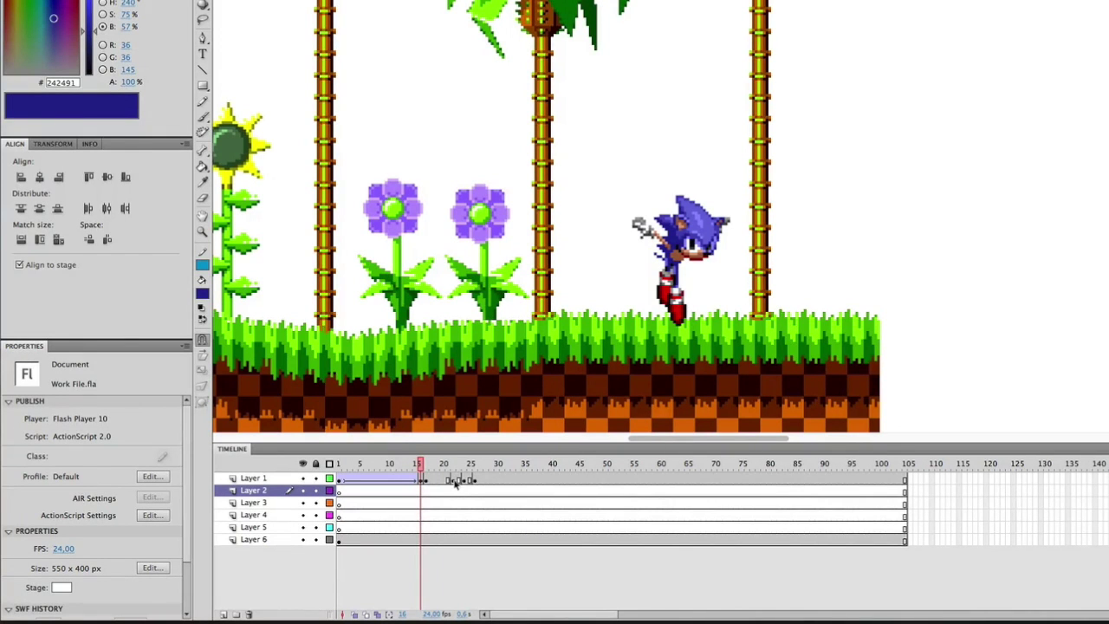
Clear the landing pose keyframes at frames 22, 24 and 26 of Layer 1
left_click(469, 483)
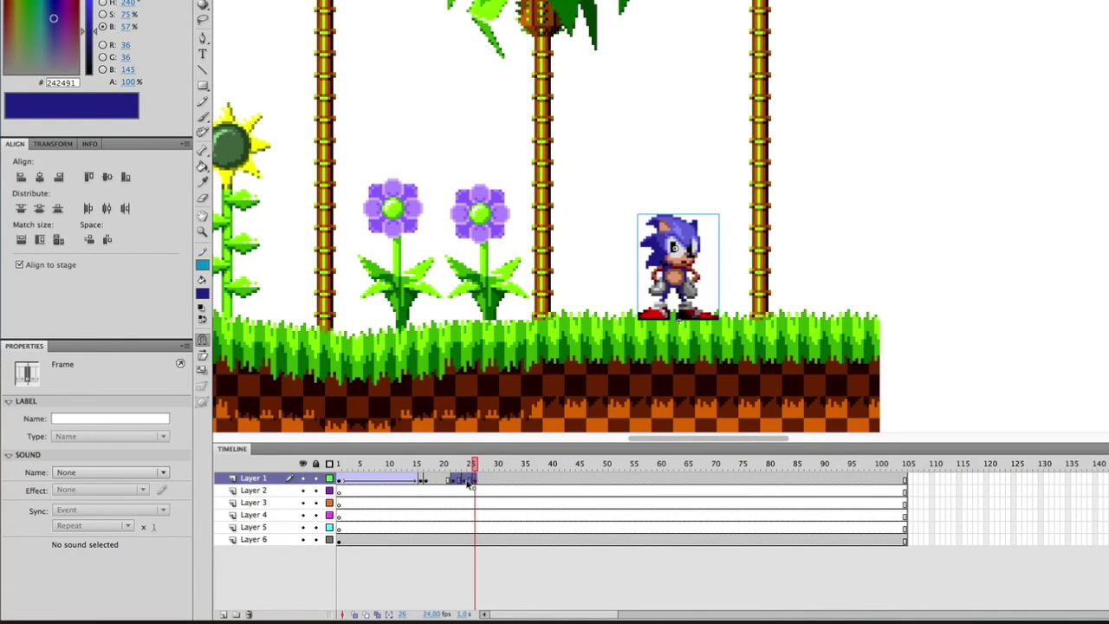
right_click(469, 483)
left_click(496, 593)
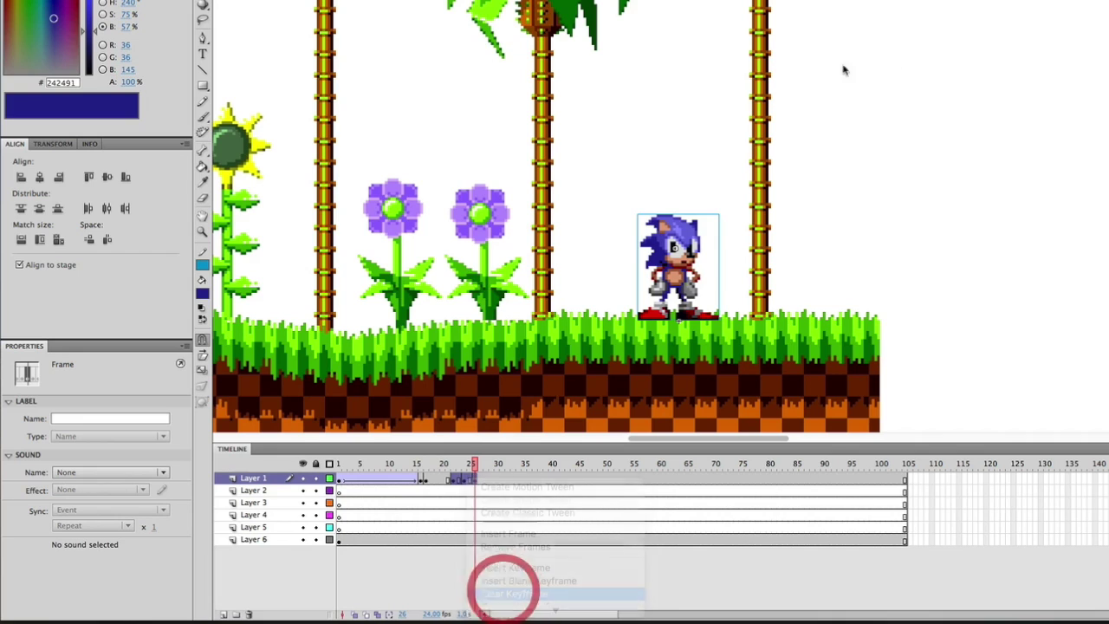
Try shifting the frame 17 landing sprite right to about X 344.05 and undo the move
left_click(425, 463)
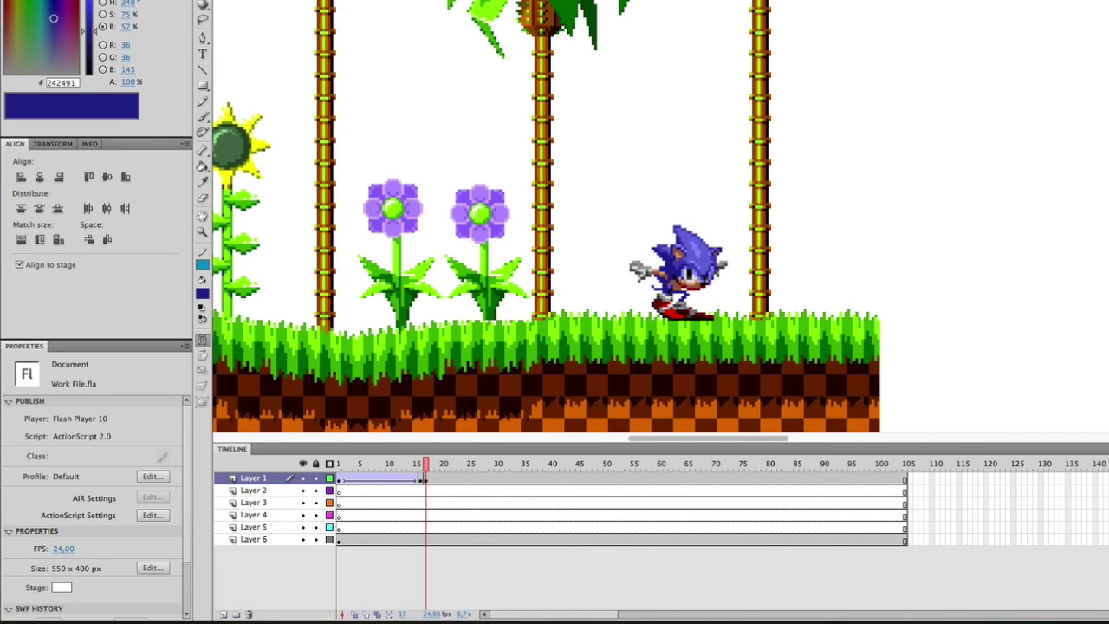
key("super+equal")
key("super+equal")
scroll(856, 253, "down", 6)
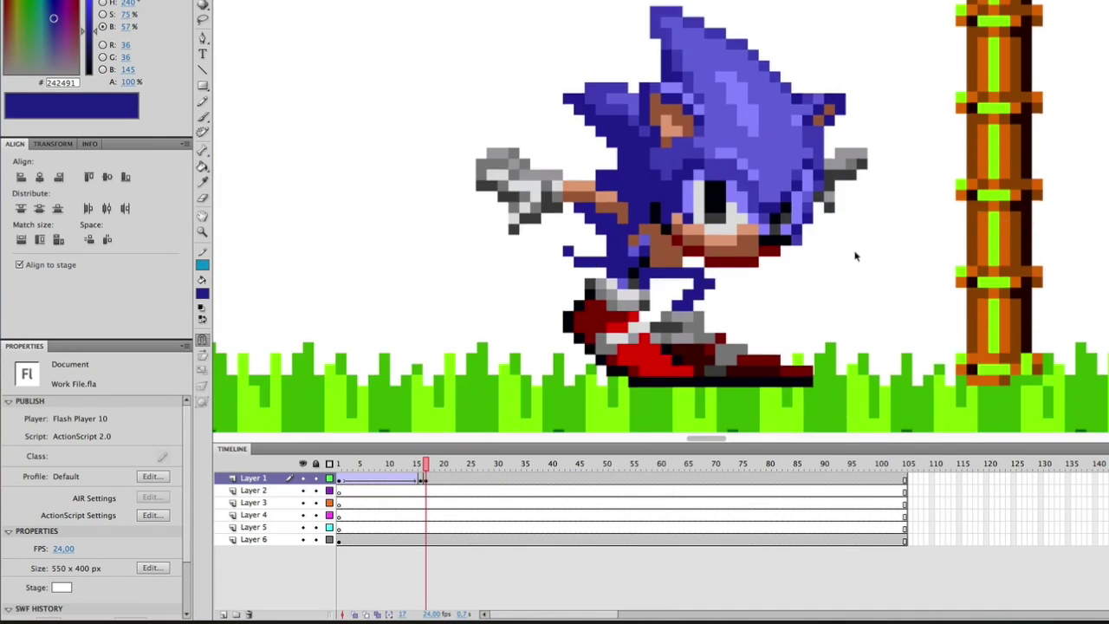
mouse_move(426, 465)
left_mouse_down()
mouse_move(397, 466)
mouse_move(426, 468)
left_mouse_up()
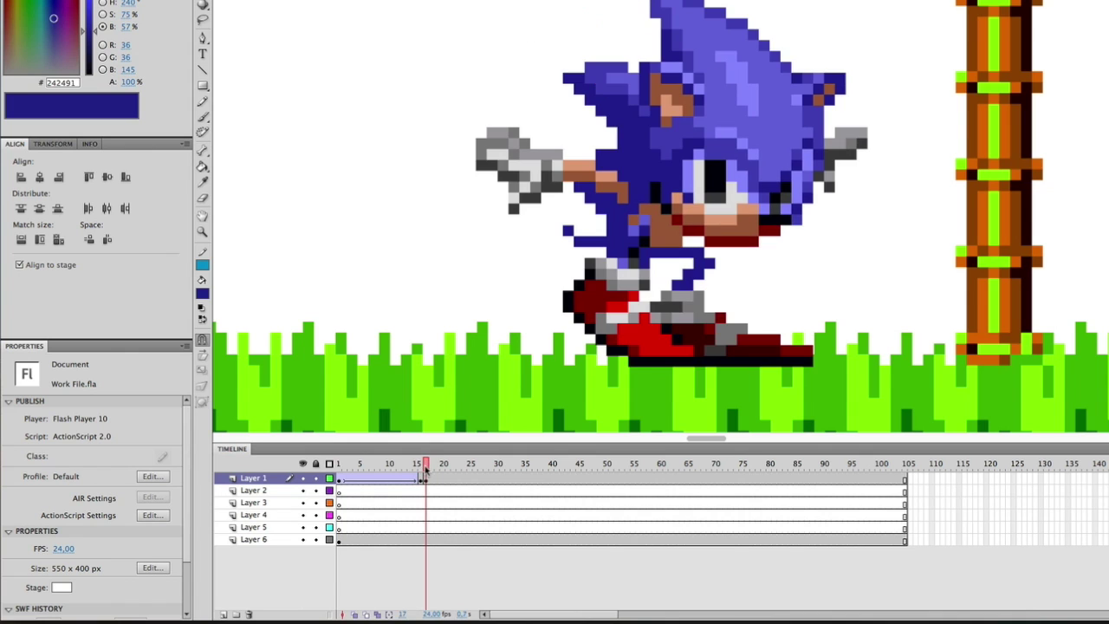
left_click(425, 477)
left_click_drag(652, 193, 816, 196)
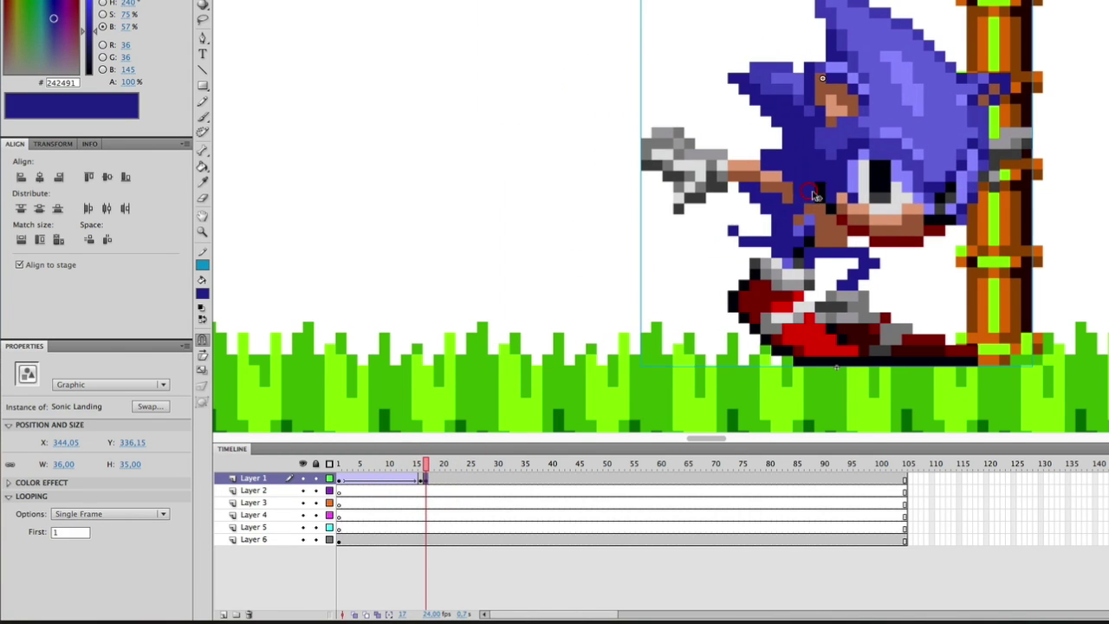
key("ctrl+z")
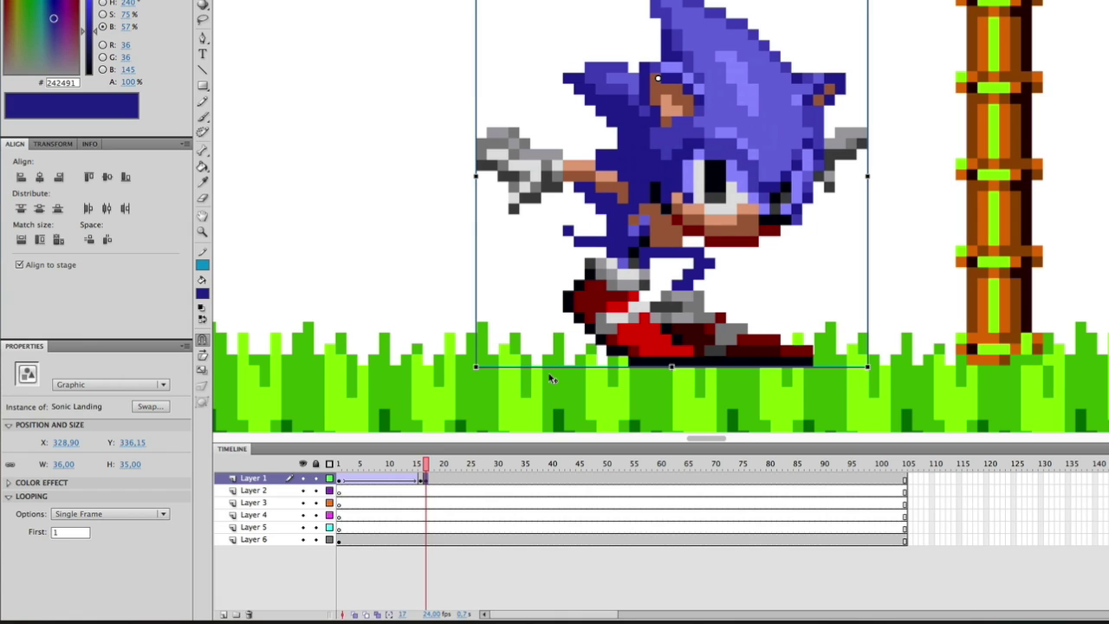
Insert a blank keyframe at frame 22 of Layer 1 and create a motion tween on the landing sprite's frames 17 to 21
left_click(453, 479)
right_click(453, 482)
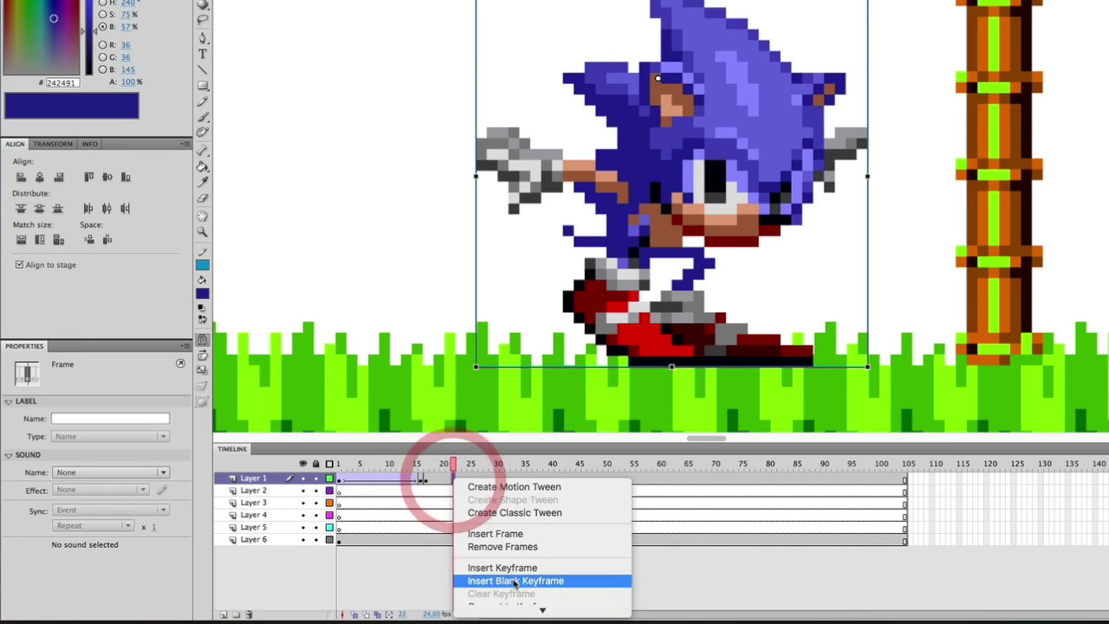
left_click(514, 579)
right_click(439, 483)
left_click(444, 486)
At frame 21, slide the landing sprite right to about X 338.50 and play back the slide
left_click_drag(439, 466, 448, 466)
left_click(448, 479)
left_click_drag(666, 182, 772, 184)
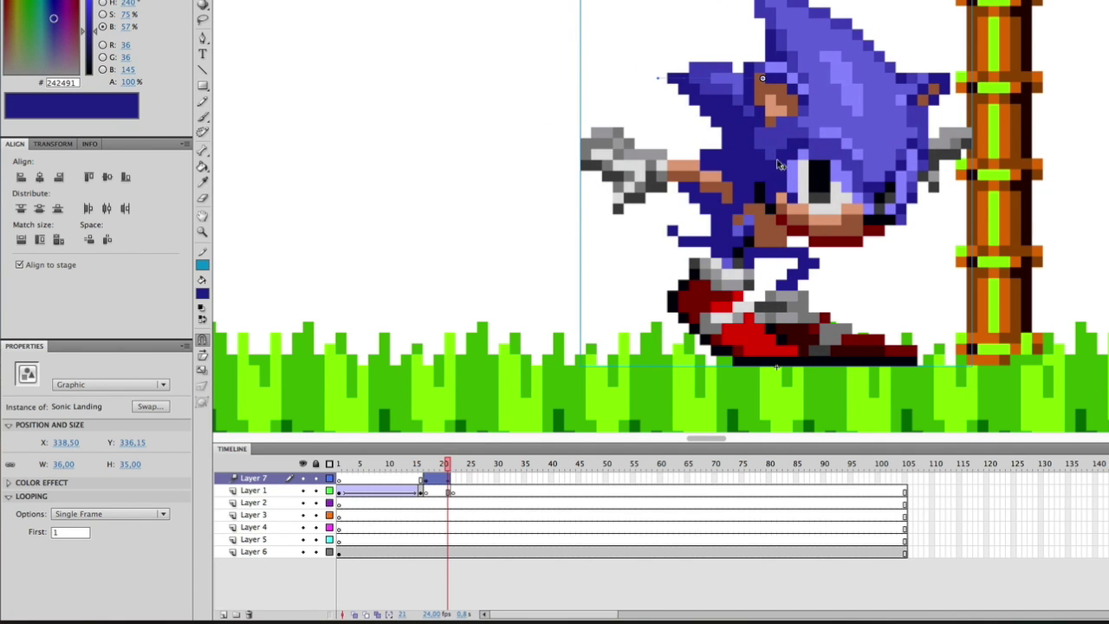
scroll(641, 213, "up", 3)
left_click_drag(449, 465, 398, 471)
key("Return")
left_click(393, 472)
key("Return")
Set the landing motion tween's ease to 100 out and play back the result
left_click_drag(401, 465, 431, 464)
left_click(439, 479)
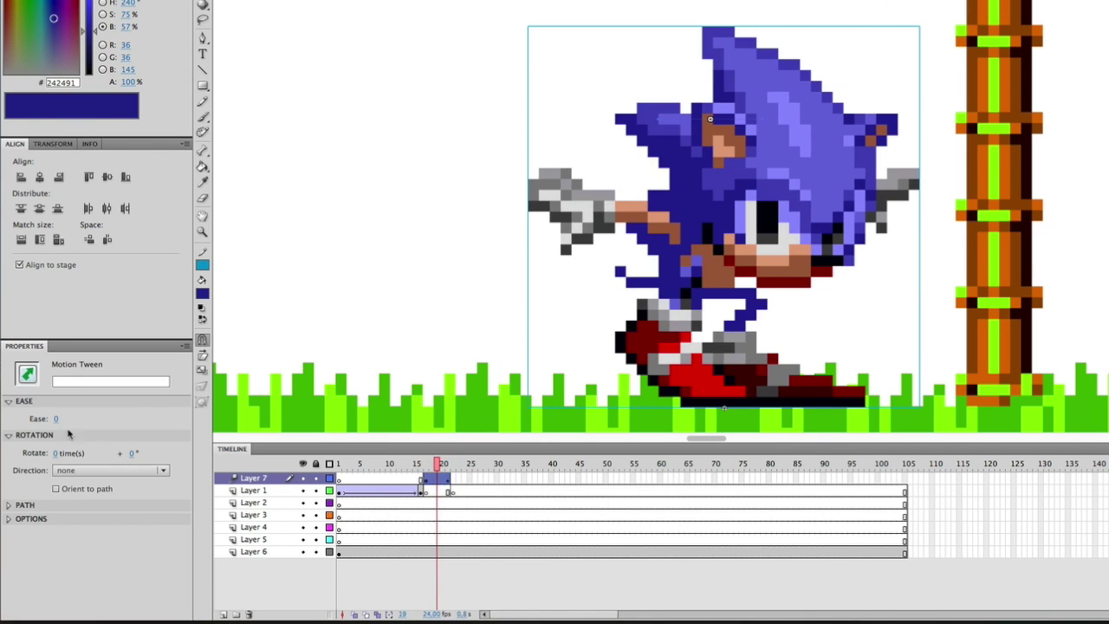
left_click_drag(58, 422, 614, 421)
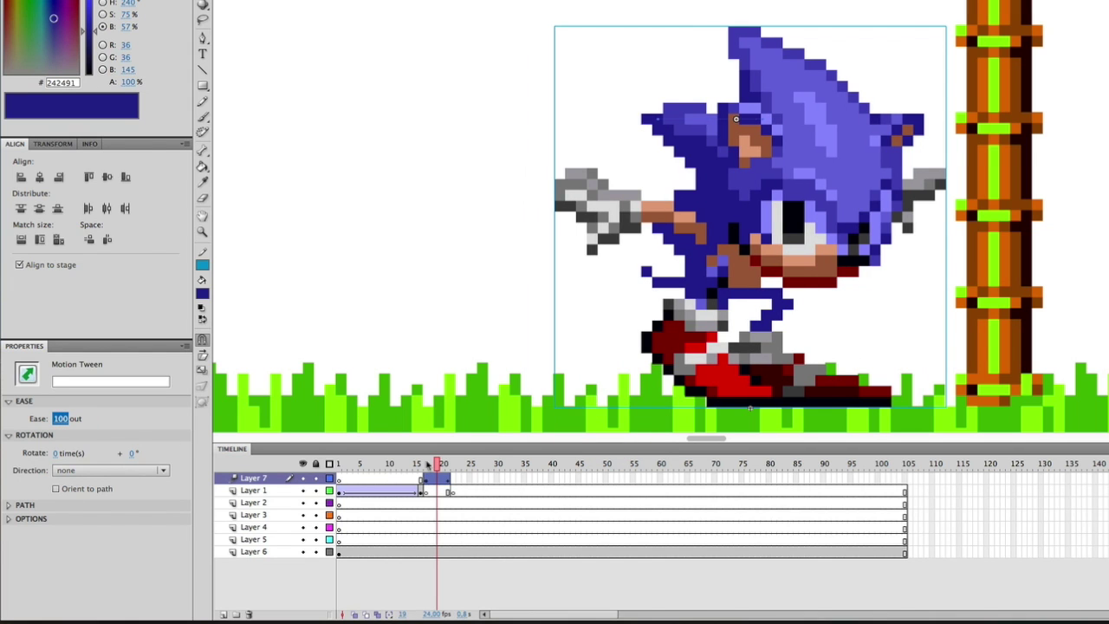
left_click_drag(447, 466, 388, 470)
key("Return")
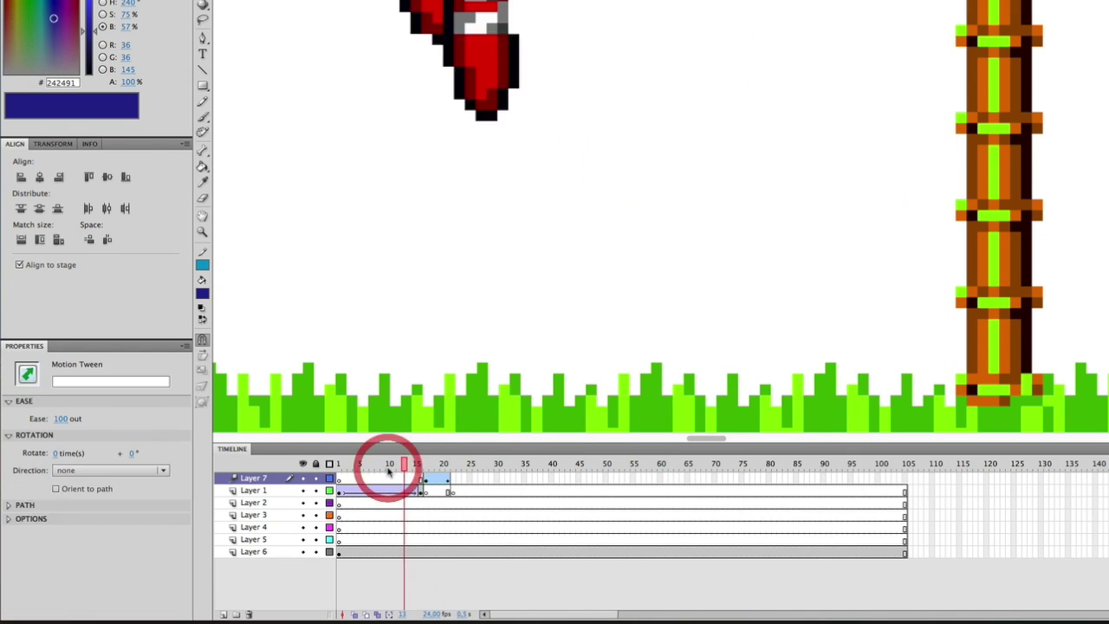
left_click(390, 469)
key("Return")
key("Return")
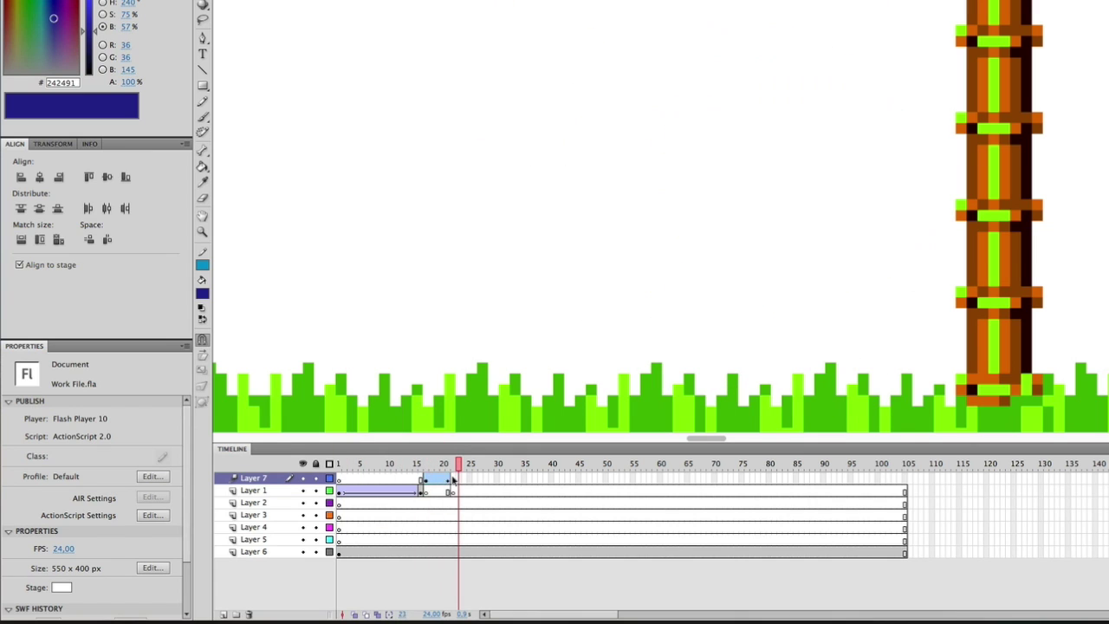
Extend the landing motion tween to frame 24 and play back the fall and slide
left_click_drag(452, 477, 465, 477)
left_click(382, 470)
key("Return")
left_click(384, 465)
key("Return")
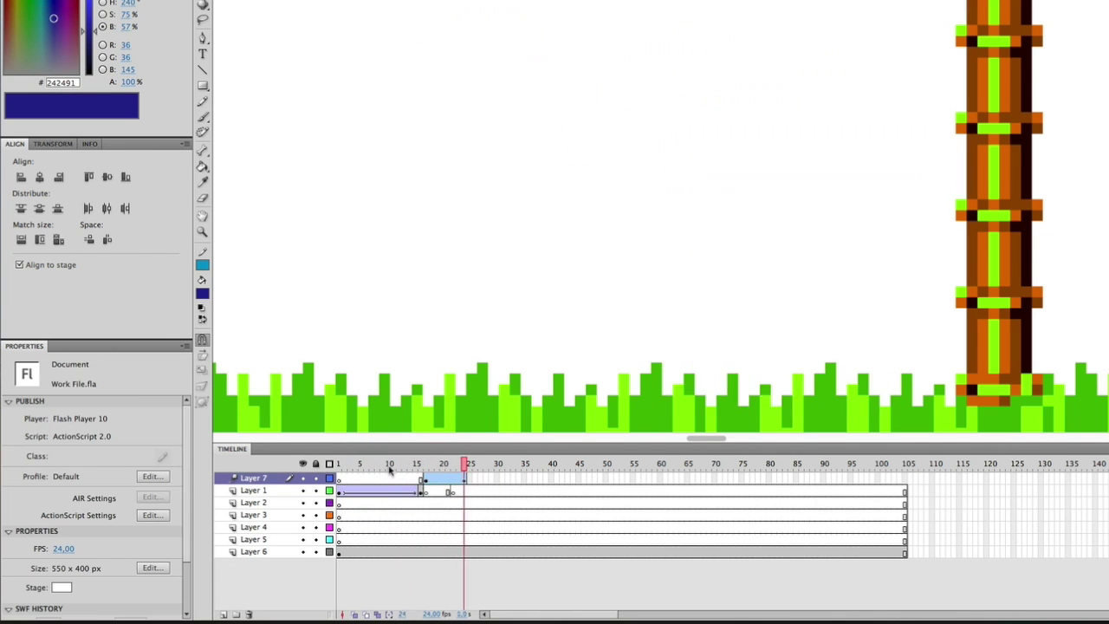
left_click(366, 465)
key("Return")
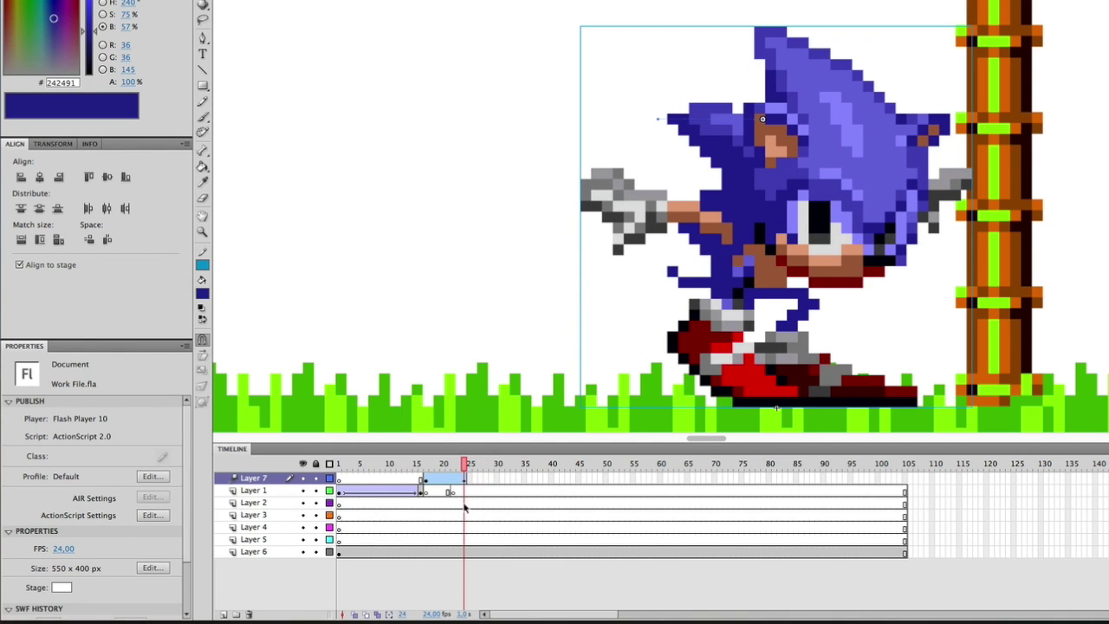
Convert the landing motion tween to frame-by-frame animation, move its frames from Layer 7 onto Layer 1, and delete Layer 7
right_click(451, 479)
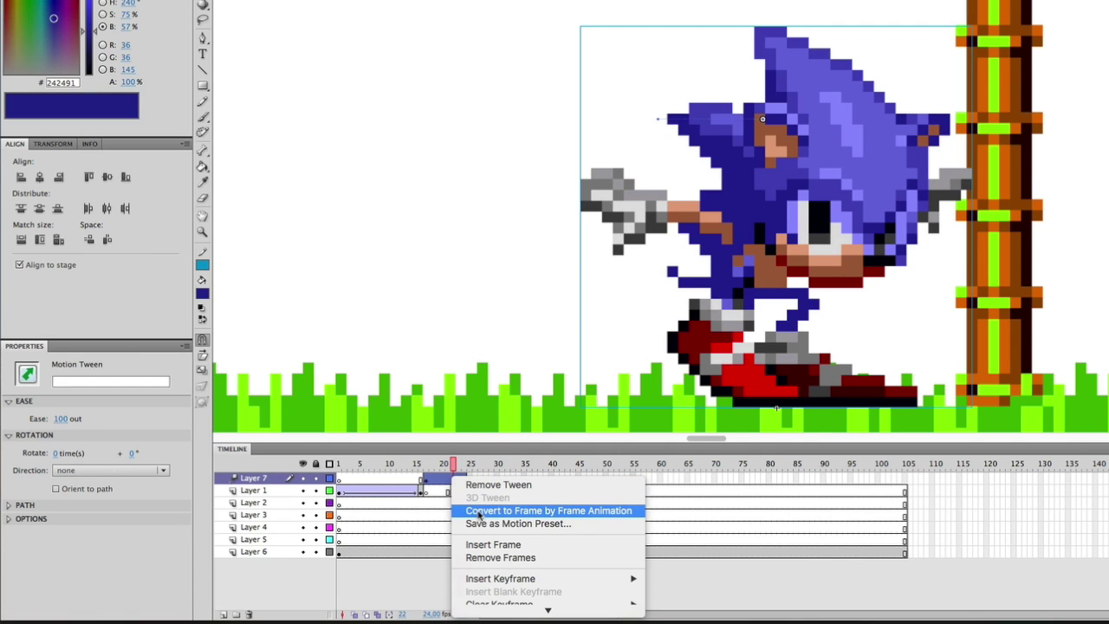
left_click(478, 511)
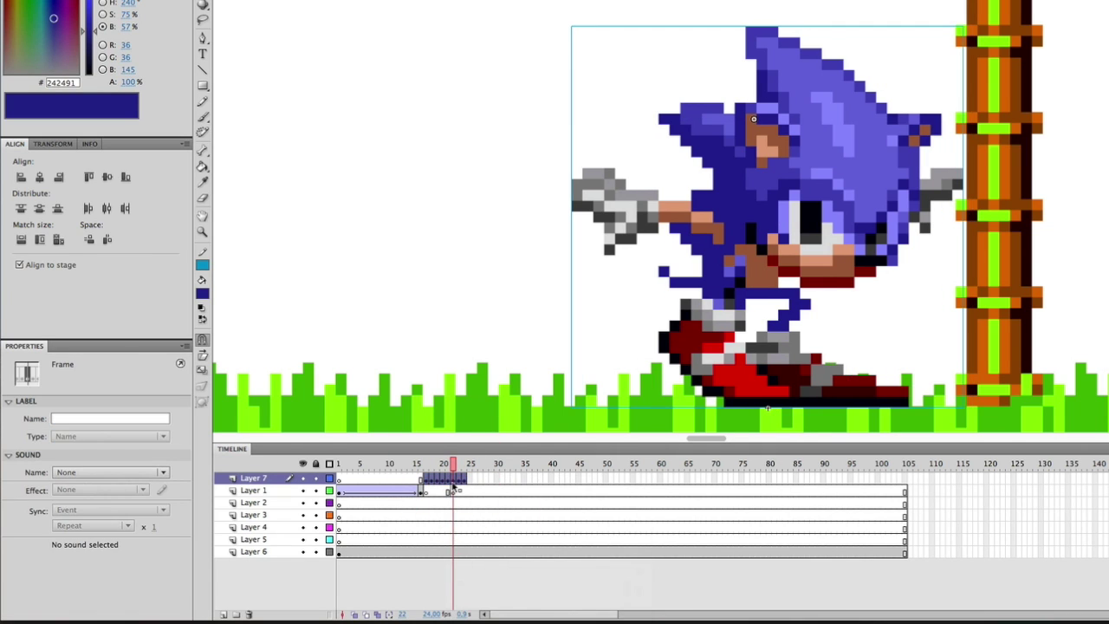
left_click(451, 488)
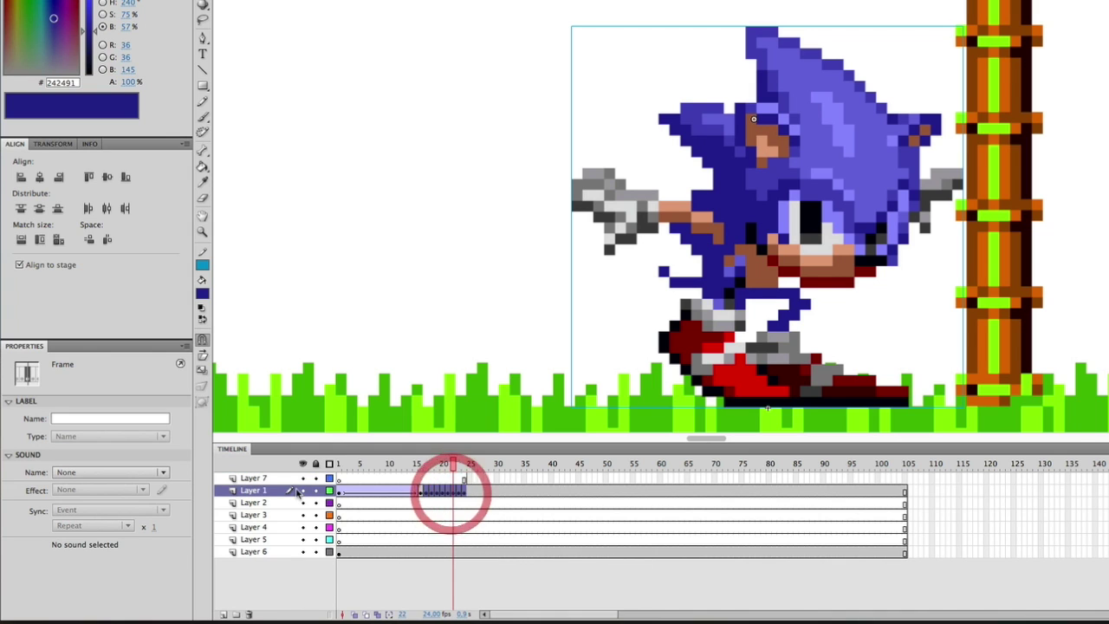
right_click(293, 482)
left_click(322, 547)
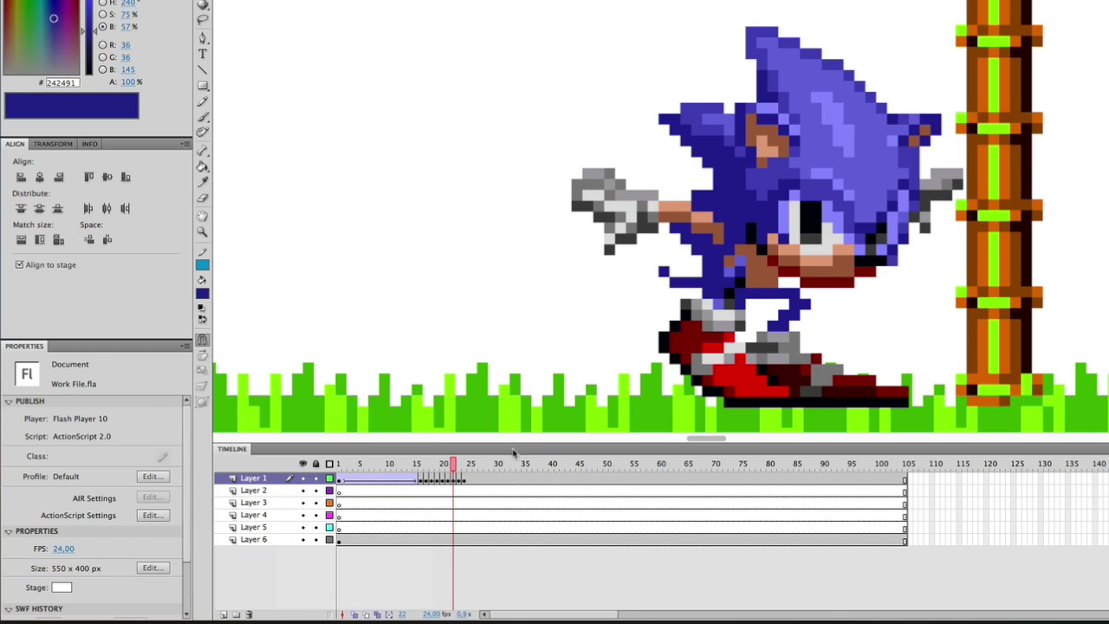
Squash the landing sprite at frames 17 and 18, to about 39.00 wide by 31.70 high at frame 18, and play back
left_click_drag(451, 465, 429, 468)
left_click(428, 478)
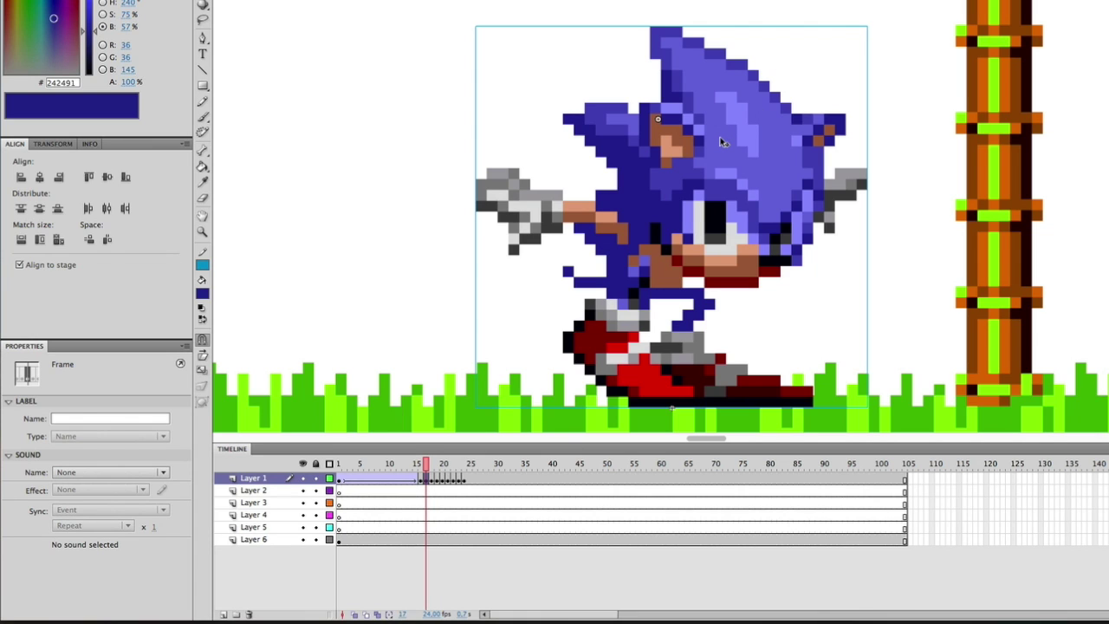
left_click(722, 141)
left_click_drag(672, 27, 700, 64)
left_click(432, 479)
left_click_drag(895, 235, 911, 235)
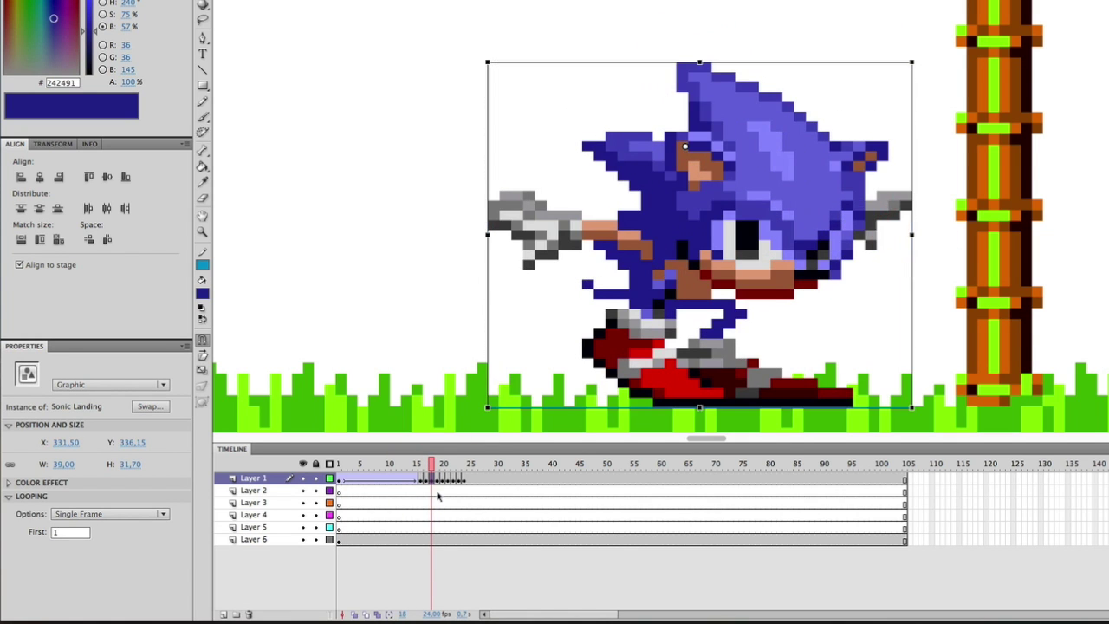
left_click(425, 480)
left_click_drag(672, 33, 723, 40)
left_click(437, 479)
mouse_move(432, 465)
left_mouse_down()
mouse_move(421, 473)
mouse_move(448, 475)
left_mouse_up()
key("Return")
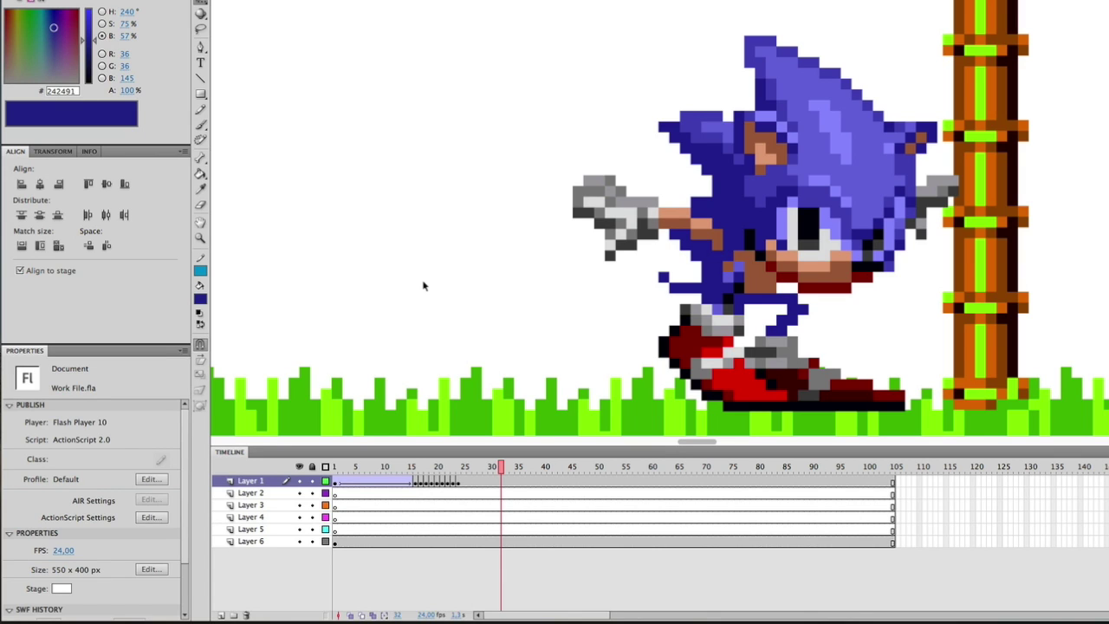
Insert keyframes at frames 25, 27 and 29 of Layer 1
left_click(461, 482)
right_click(465, 484)
left_click(495, 567)
right_click(473, 483)
left_click(502, 567)
right_click(485, 485)
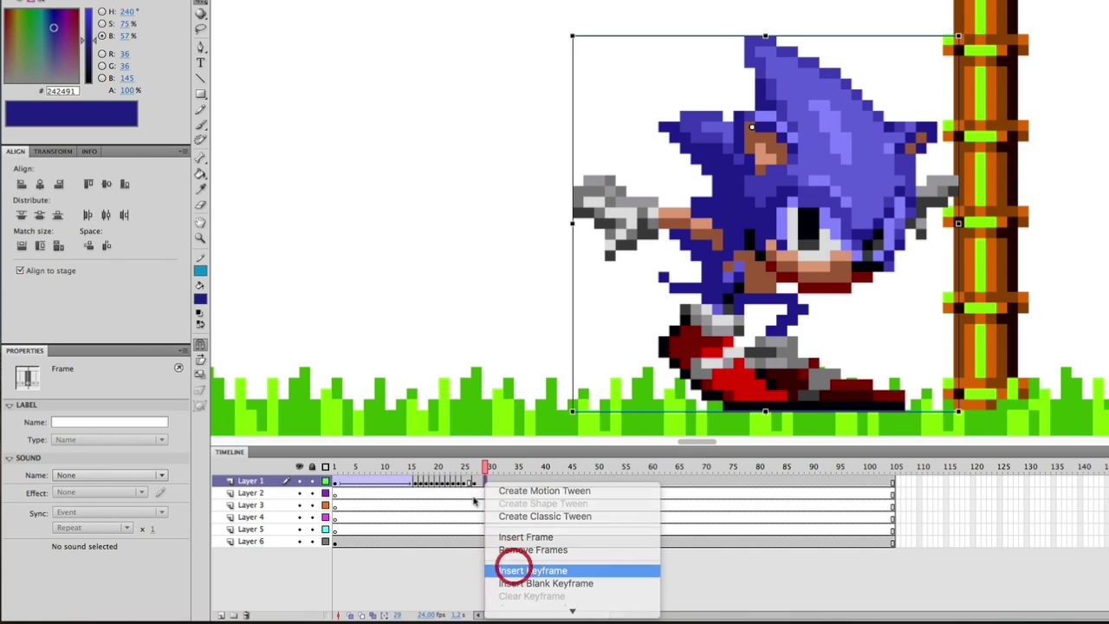
left_click(508, 567)
At frame 25, set the Sonic Landing graphic's first frame to 2
left_click(465, 483)
left_click(694, 299)
left_click(76, 533)
type("2")
key("Return")
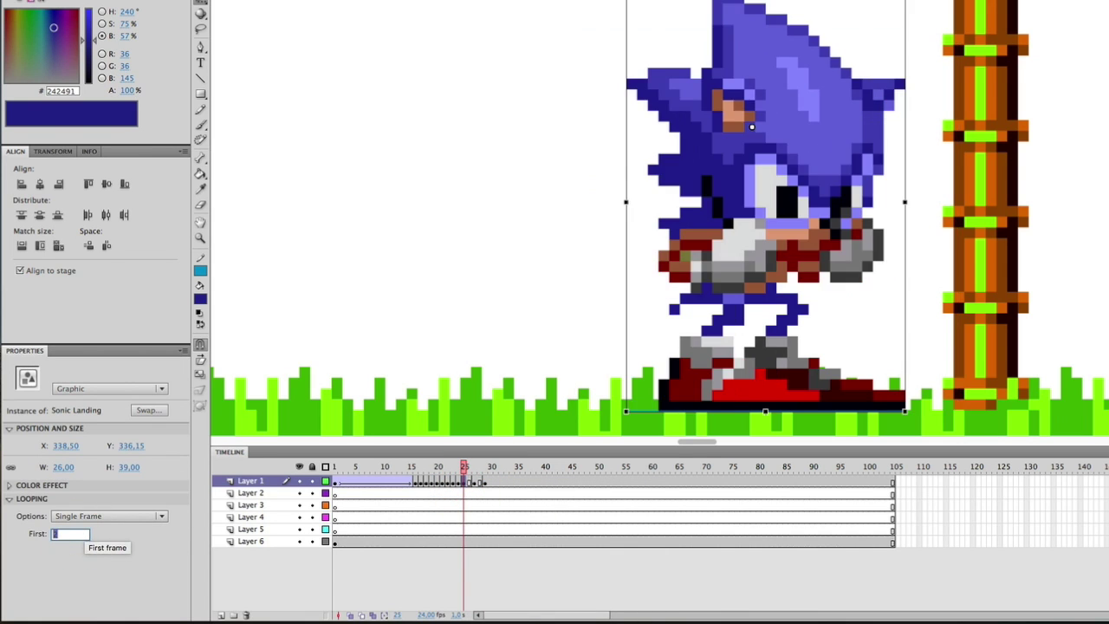
At frame 27, set the Sonic Landing graphic's first frame to 3
left_click(474, 482)
left_click(754, 251)
double_click(69, 534)
type("3")
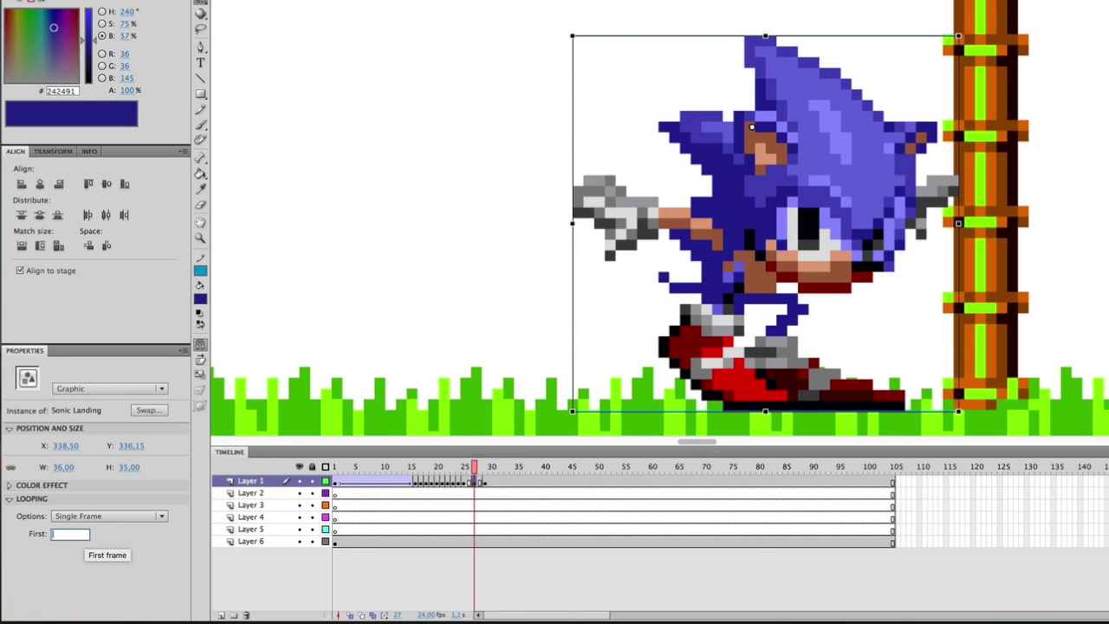
key("Return")
From the frame 29 keyframe onward, set the Sonic Landing graphic's first frame to 4 and play back the whole animation
left_click(490, 469)
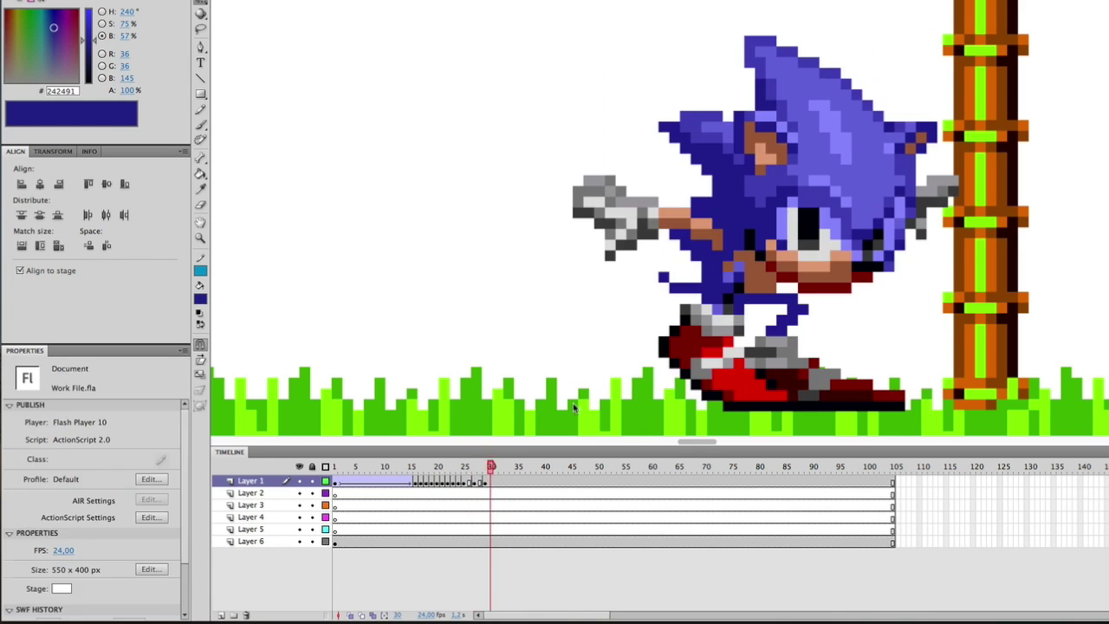
left_click(856, 216)
double_click(72, 534)
type("4")
key("Return")
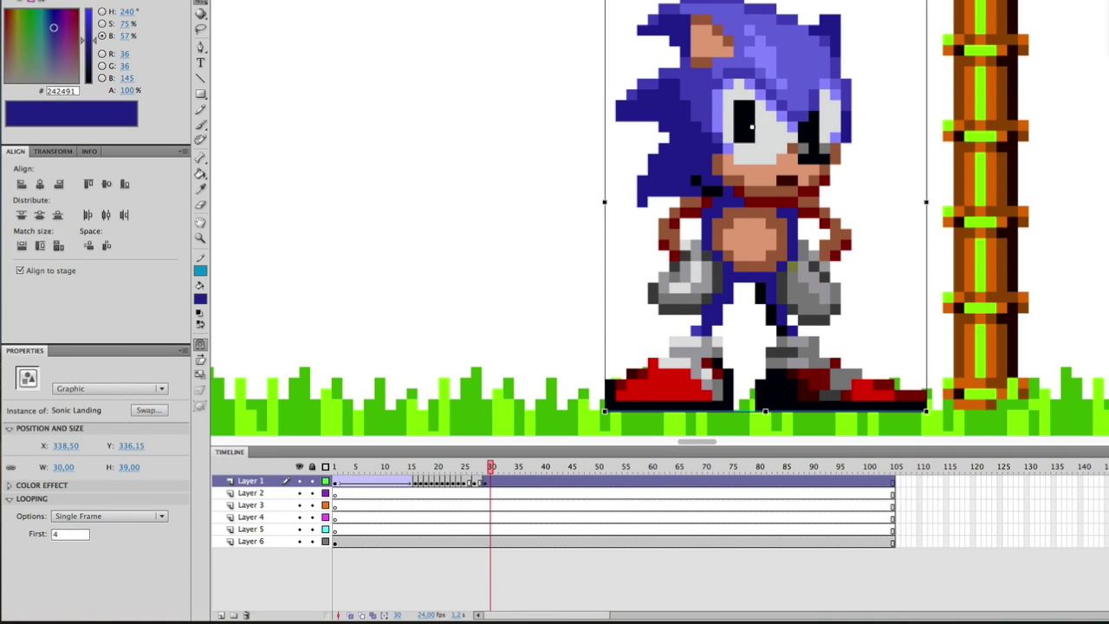
left_click(1108, 19)
scroll(839, 209, "up", 2)
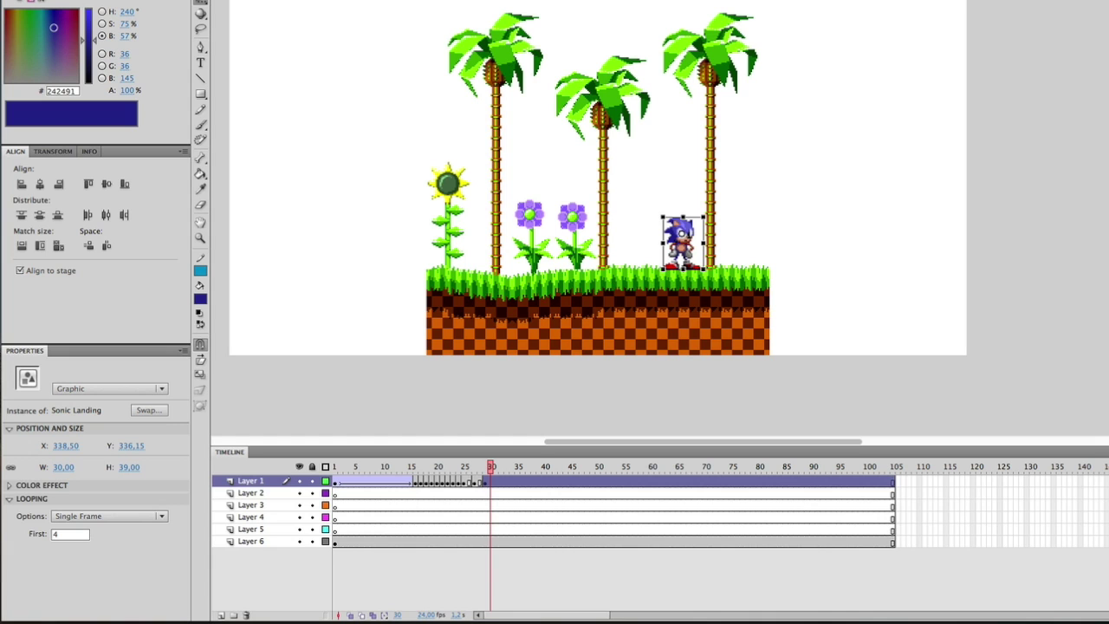
key("super+equal")
scroll(889, 186, "up", 5)
scroll(858, 226, "down", 1)
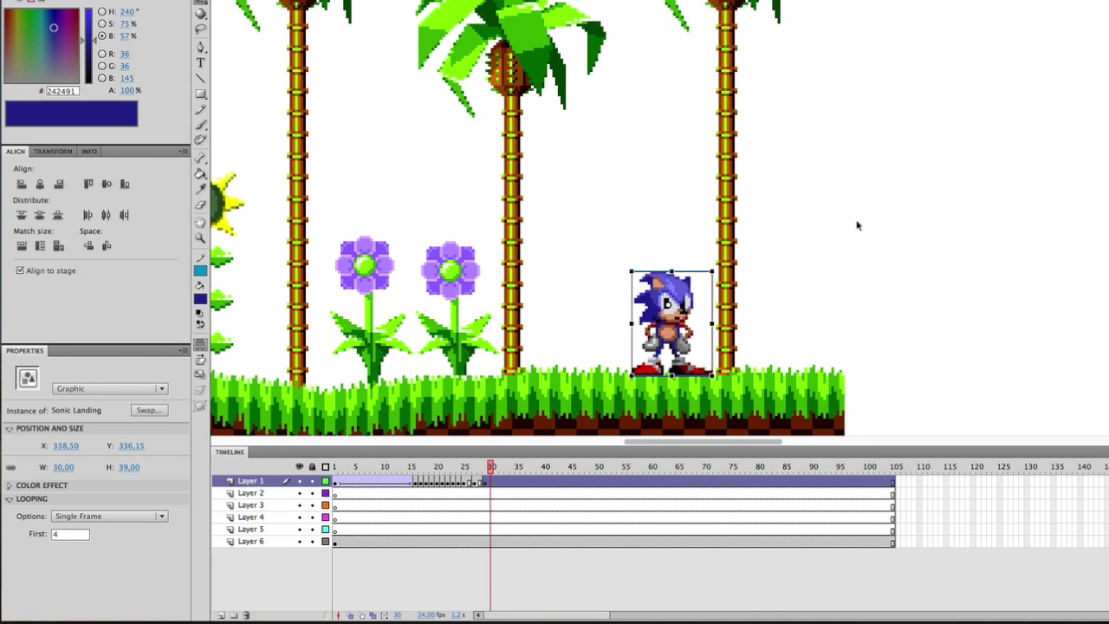
key("Return")
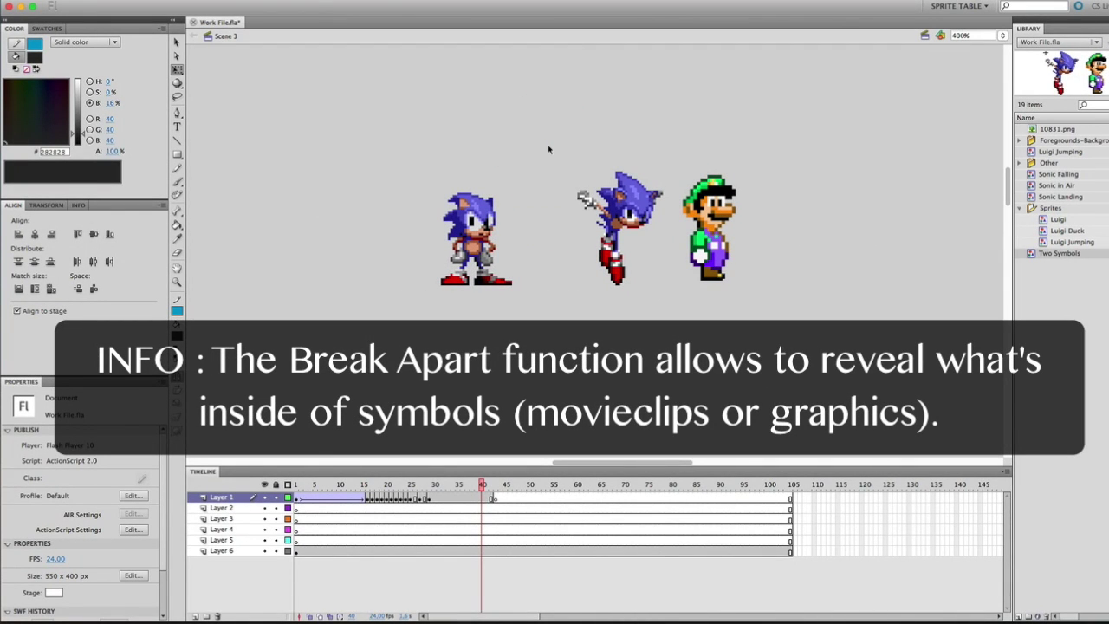
Break apart the standing Sonic graphic beside the Sonic and Luigi symbol into a shape
left_click(468, 212)
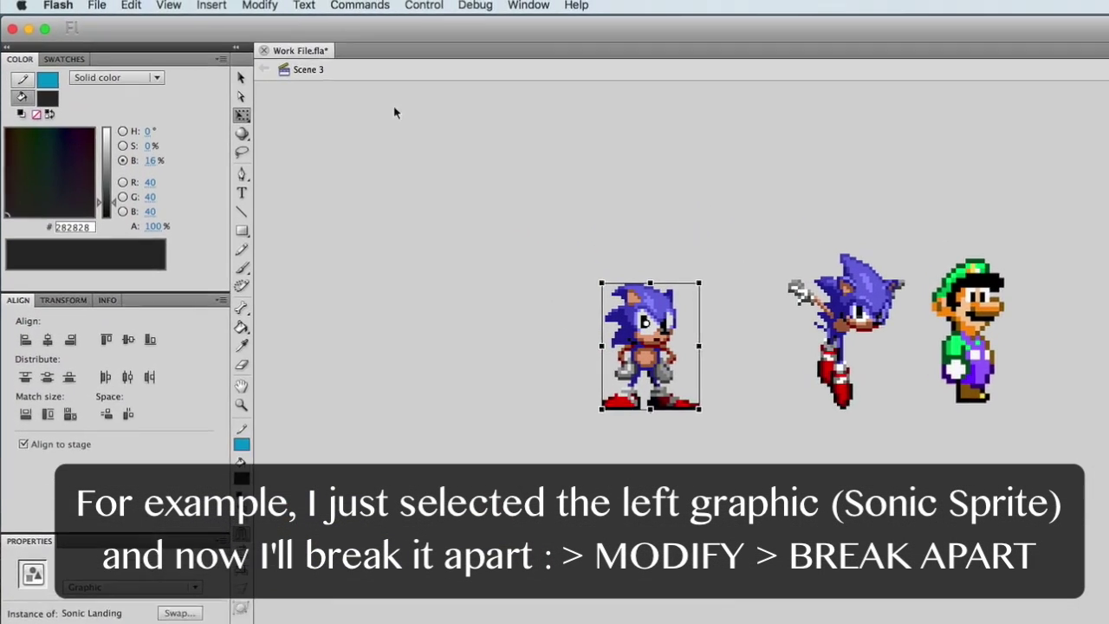
left_click(310, 16)
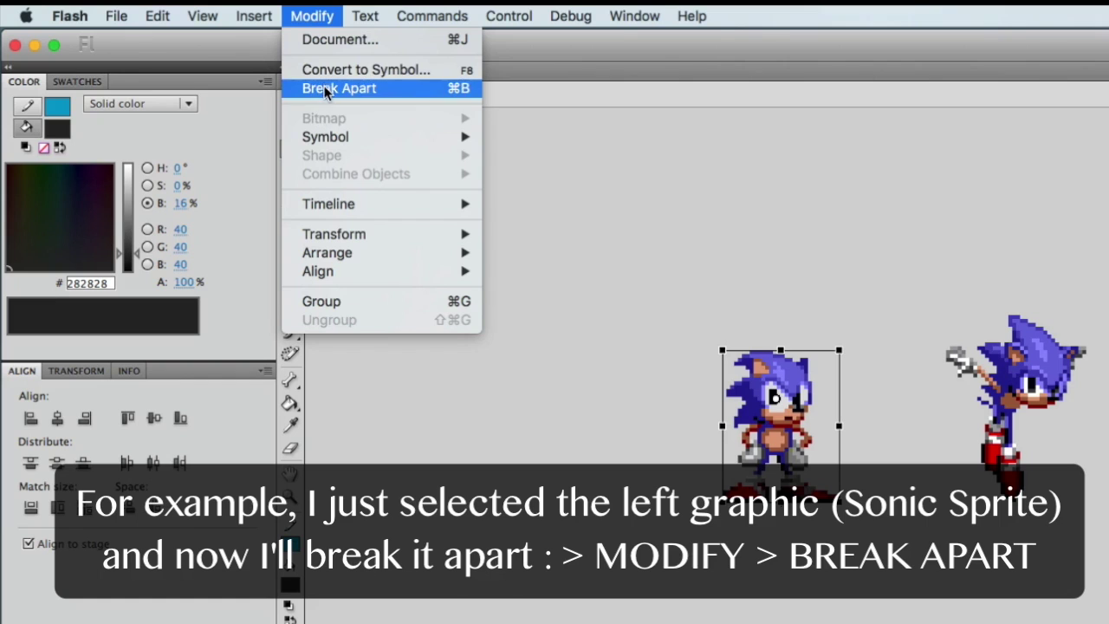
left_click(395, 88)
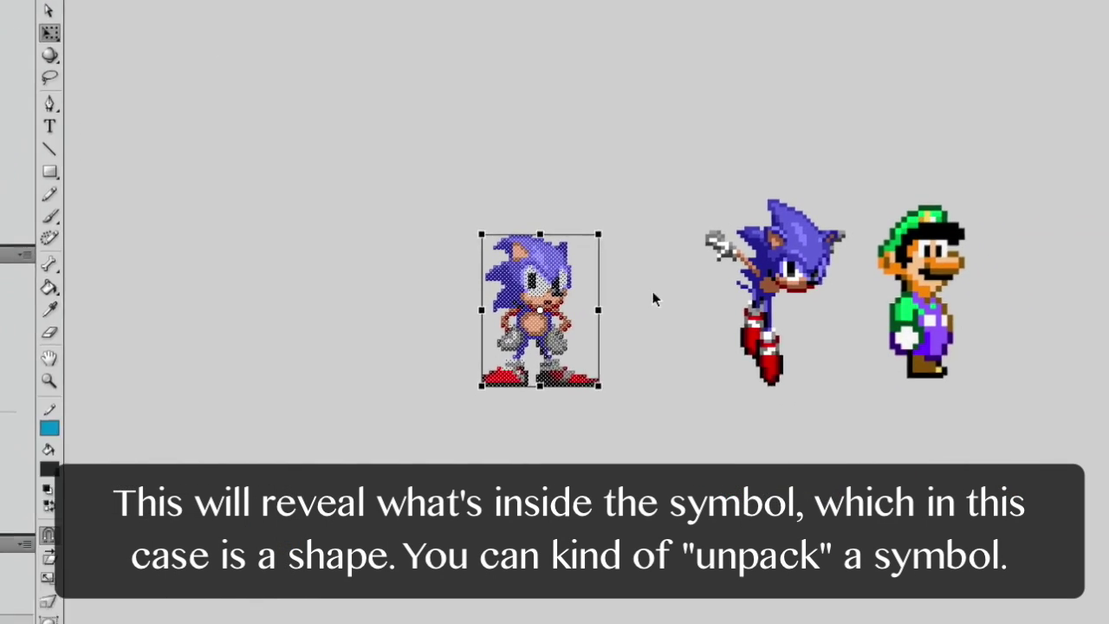
left_click(568, 255)
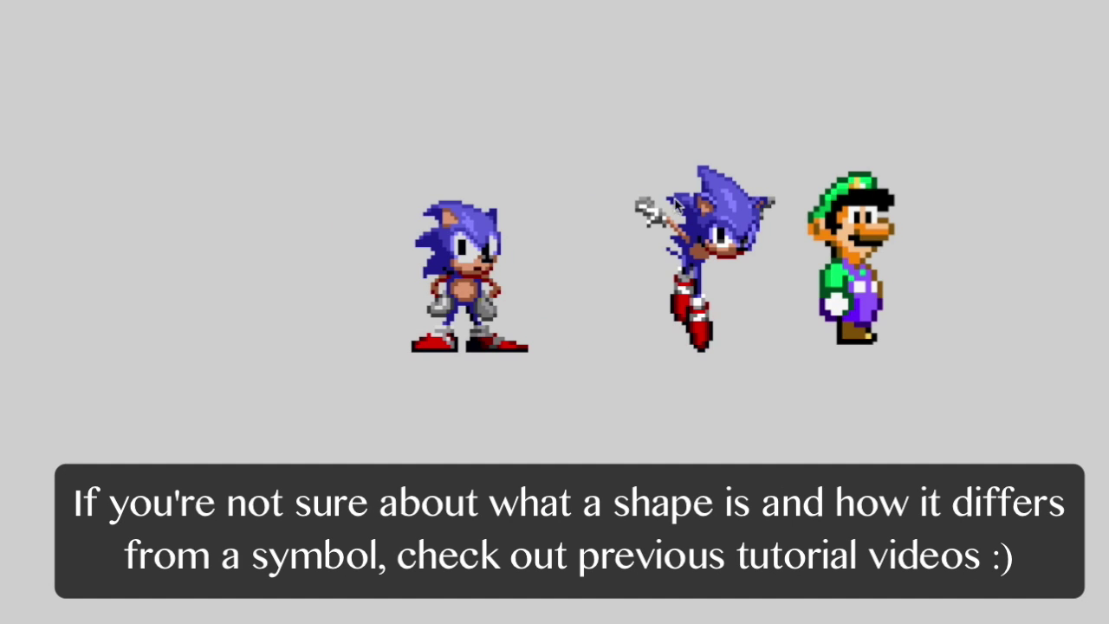
Pull separate colour areas of the standing Sonic shape away from its head, torso and shoes
key("ctrl+=")
left_click_drag(308, 155, 400, 43)
left_click_drag(225, 194, 137, 233)
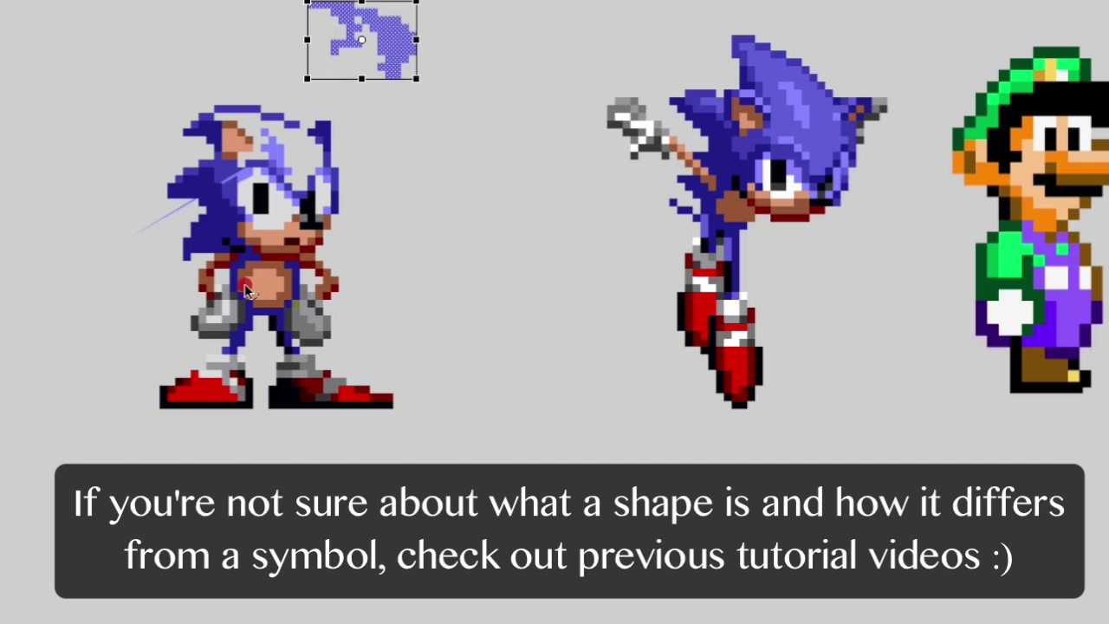
left_click_drag(244, 282, 164, 420)
left_click_drag(266, 289, 336, 496)
left_click_drag(177, 408, 171, 490)
left_click_drag(204, 390, 208, 500)
left_click(434, 330)
left_click(433, 333)
Delete the standing Sonic shape together with all of its scattered pieces
left_click_drag(93, 17, 474, 522)
key("Delete")
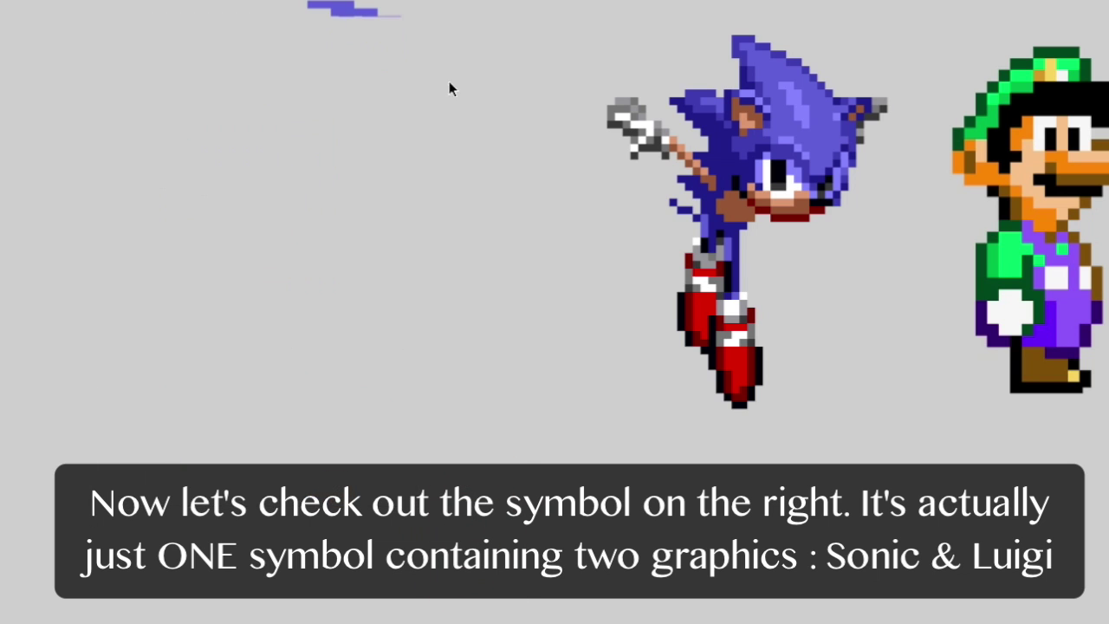
left_click_drag(404, 27, 263, 0)
key("Delete")
Open the combined Sonic and Luigi symbol for editing and move the two graphics inside it closer together
left_click_drag(589, 623, 685, 623)
scroll(711, 506, "up", 2)
left_click(702, 198)
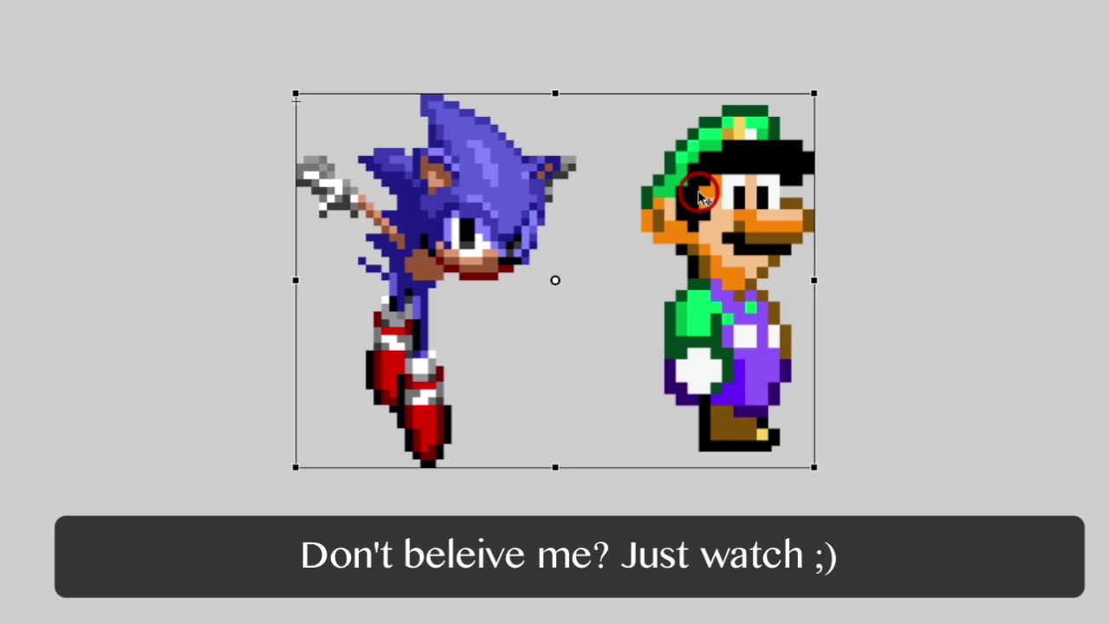
double_click(499, 207)
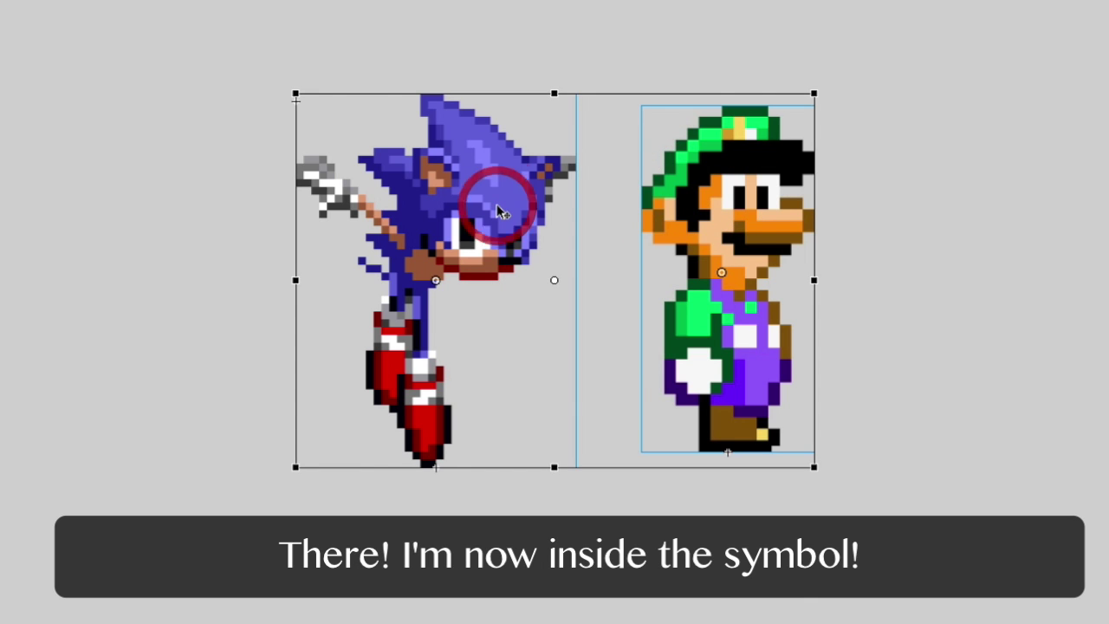
left_click(212, 170)
left_click(478, 181)
left_click(717, 198)
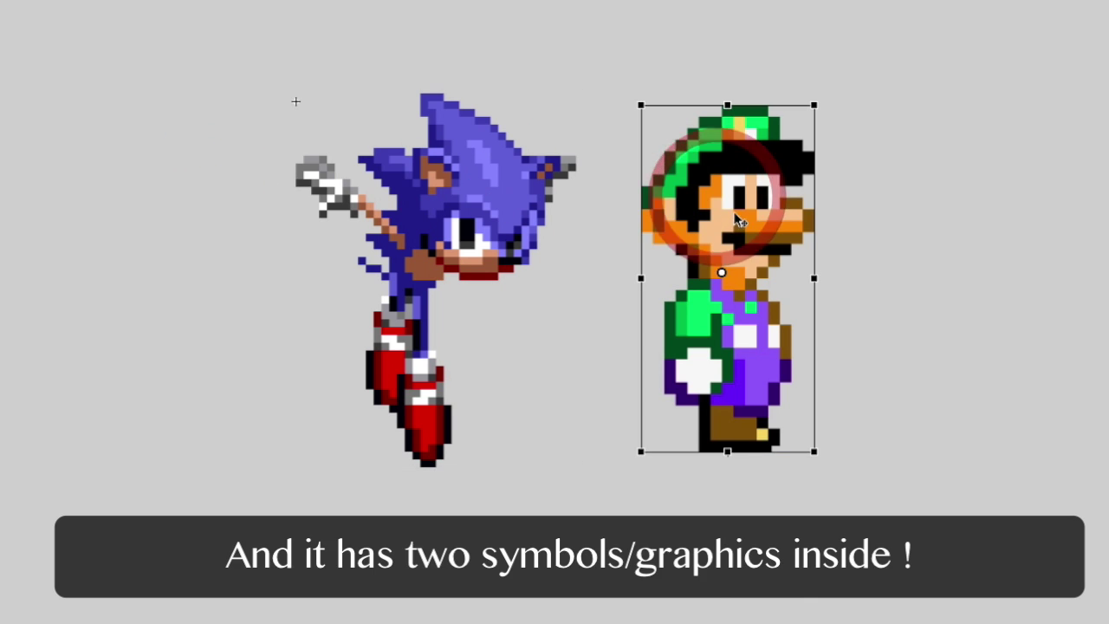
left_click_drag(730, 210, 698, 217)
left_click_drag(542, 174, 528, 200)
Break apart the combined Sonic and Luigi symbol in Scene 3 into its two inner graphics
key("ctrl+a")
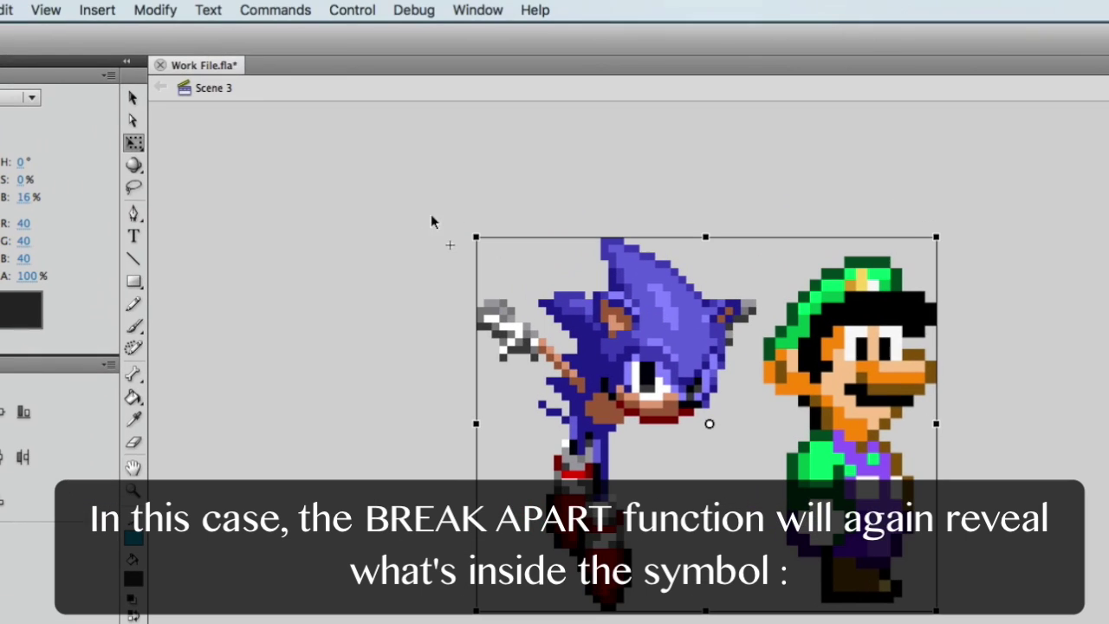
left_click(156, 8)
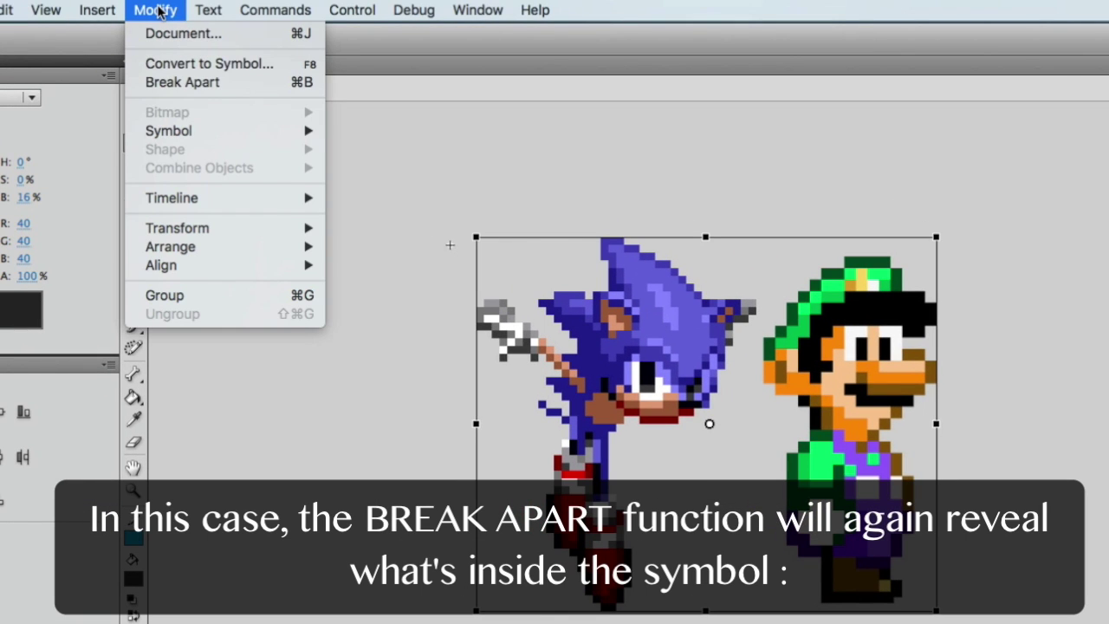
left_click(246, 83)
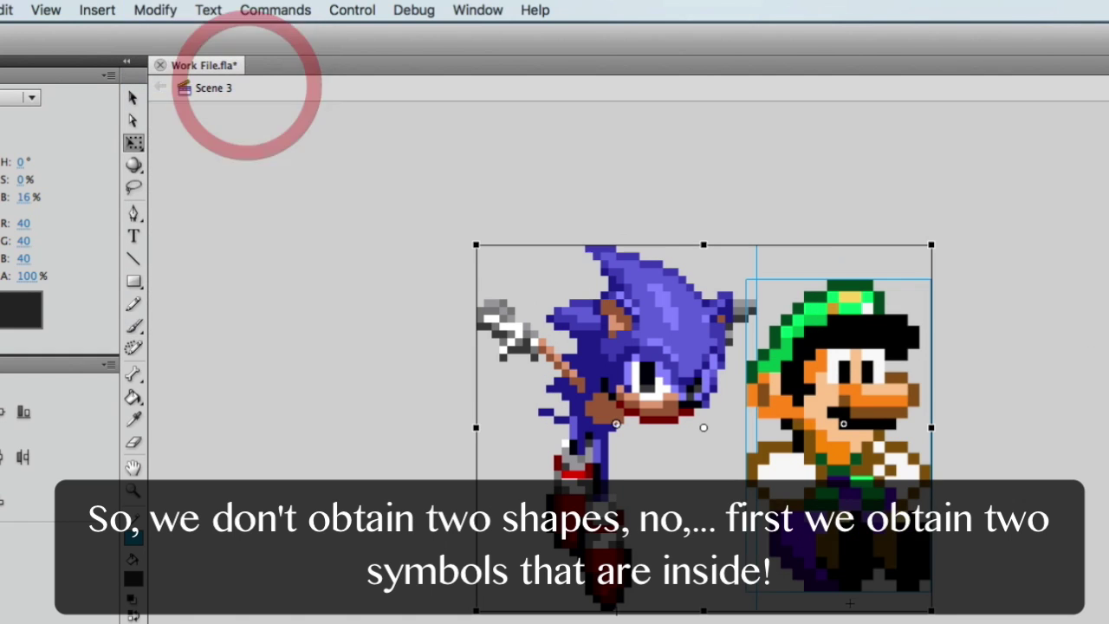
left_click(1088, 339)
Move the Sonic and Luigi graphics separately around the area, leaving a gap between them
left_click_drag(671, 332, 526, 297)
left_click_drag(877, 403, 1063, 294)
left_click_drag(544, 334, 663, 315)
left_click_drag(1069, 297, 956, 380)
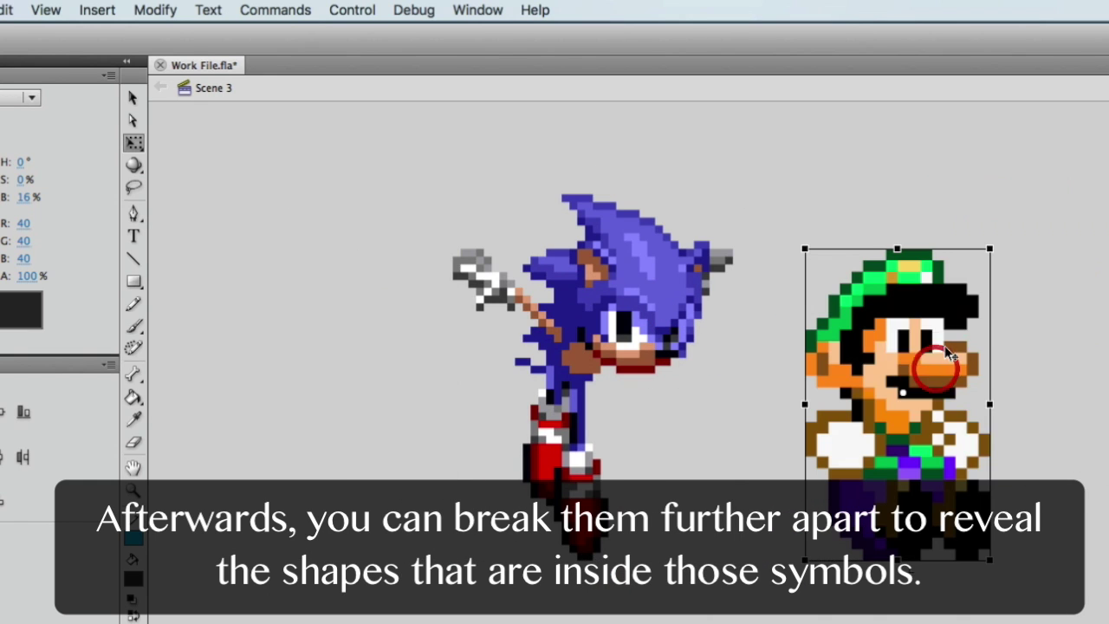
Break apart the Luigi graphic and the Sonic graphic into shapes, and clear the selection
left_click(155, 10)
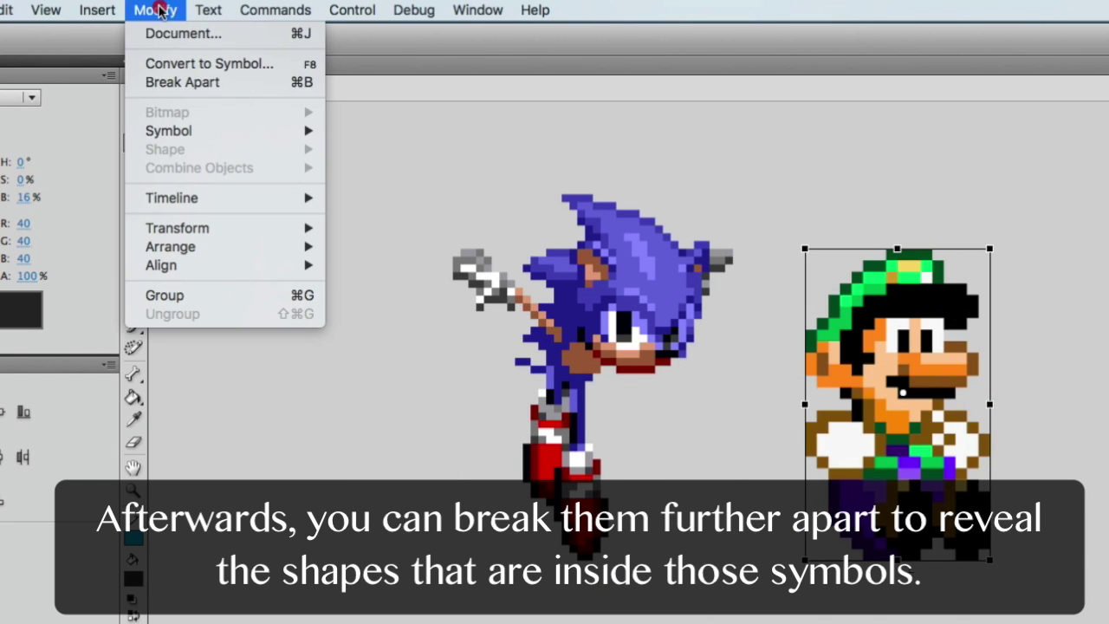
left_click(183, 81)
left_click(607, 275)
left_click(155, 9)
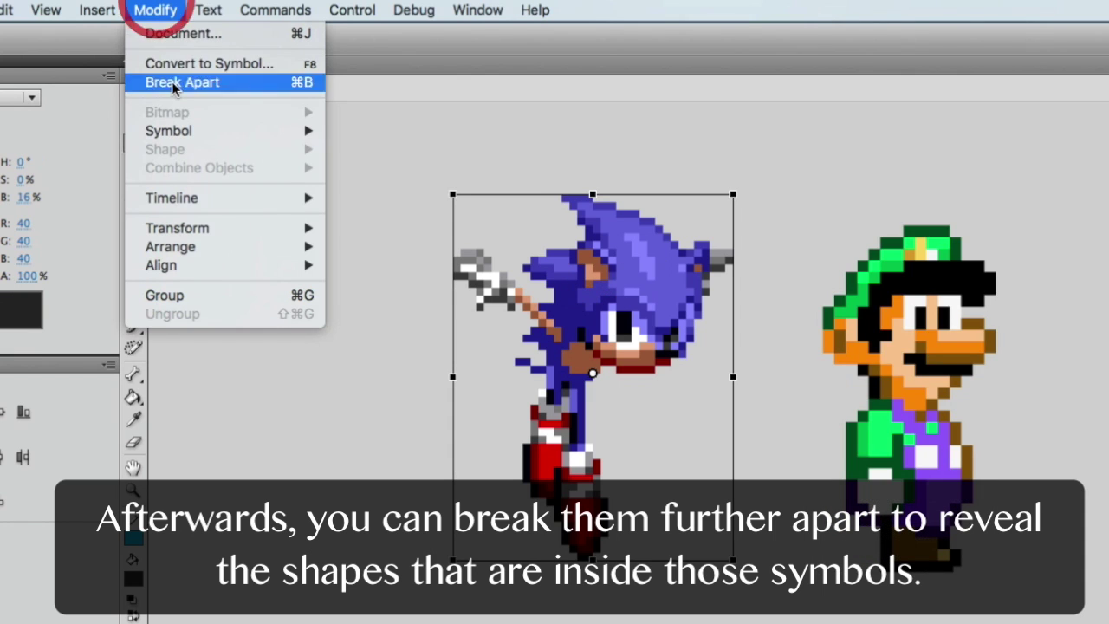
left_click(164, 82)
left_click(798, 178)
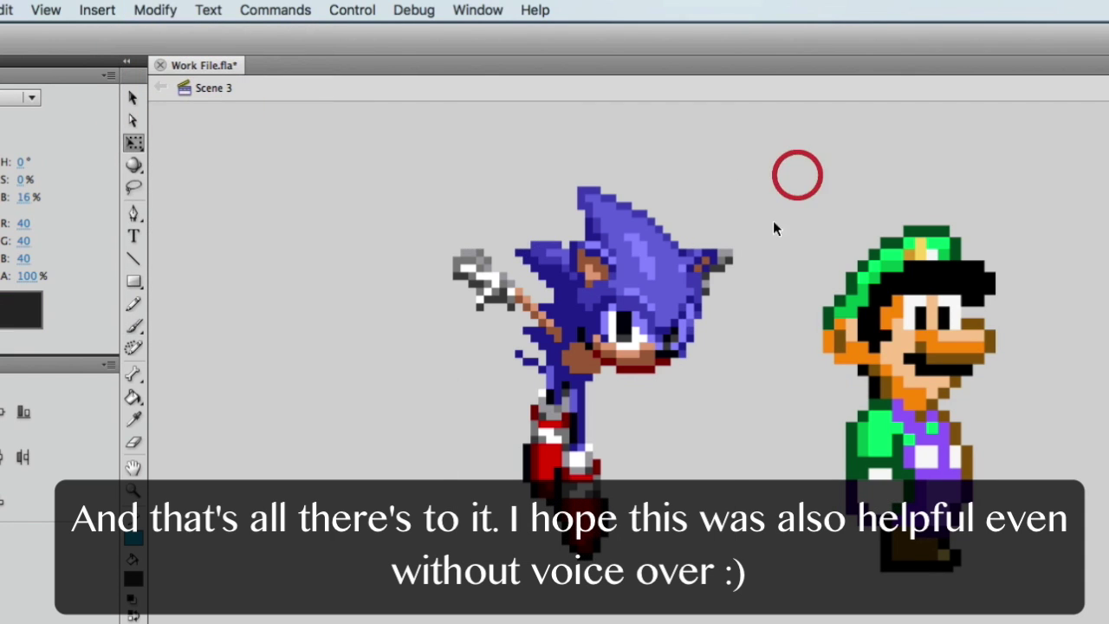